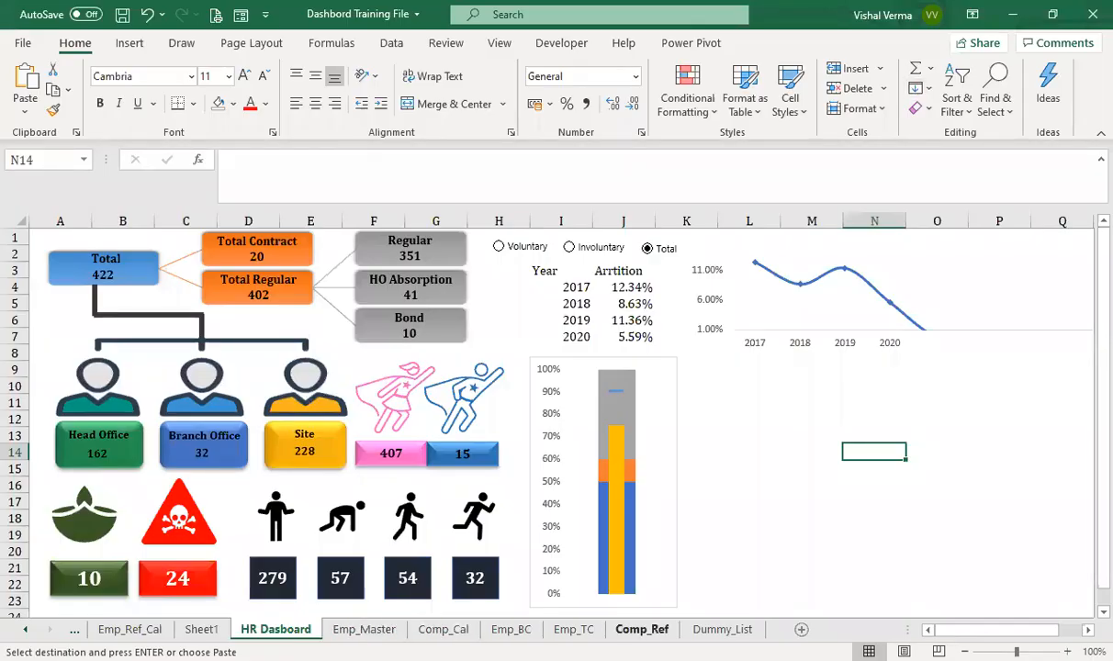
# On Sheet1, enter the header "Total CTC" in cell AJ21, beside the Departments header.
pyautogui.click(201, 629)
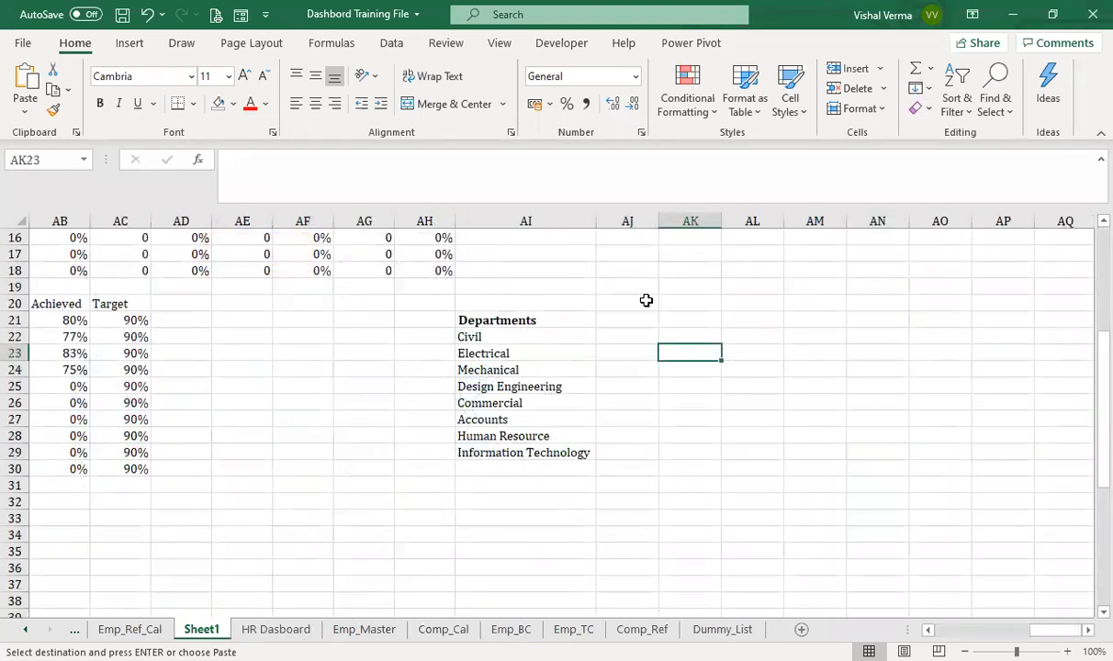
pyautogui.click(635, 318)
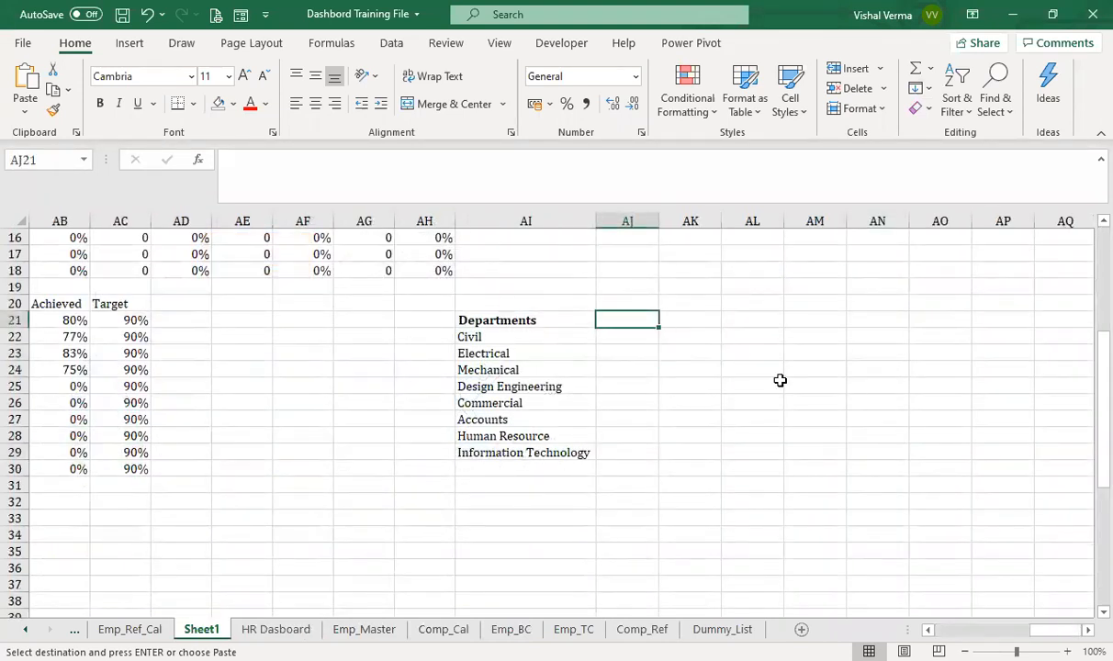
pyautogui.write('Tota;l')
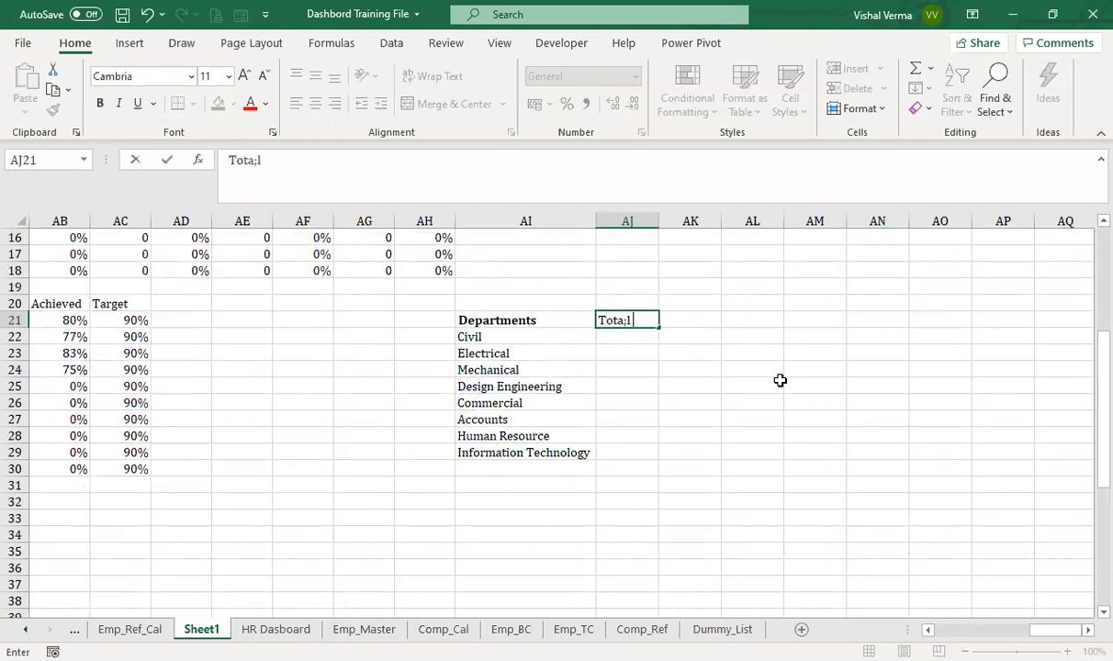
pyautogui.press('BackSpace')
pyautogui.press('BackSpace')
pyautogui.press('BackSpace')
pyautogui.write('al CTC')
pyautogui.press('Tab')
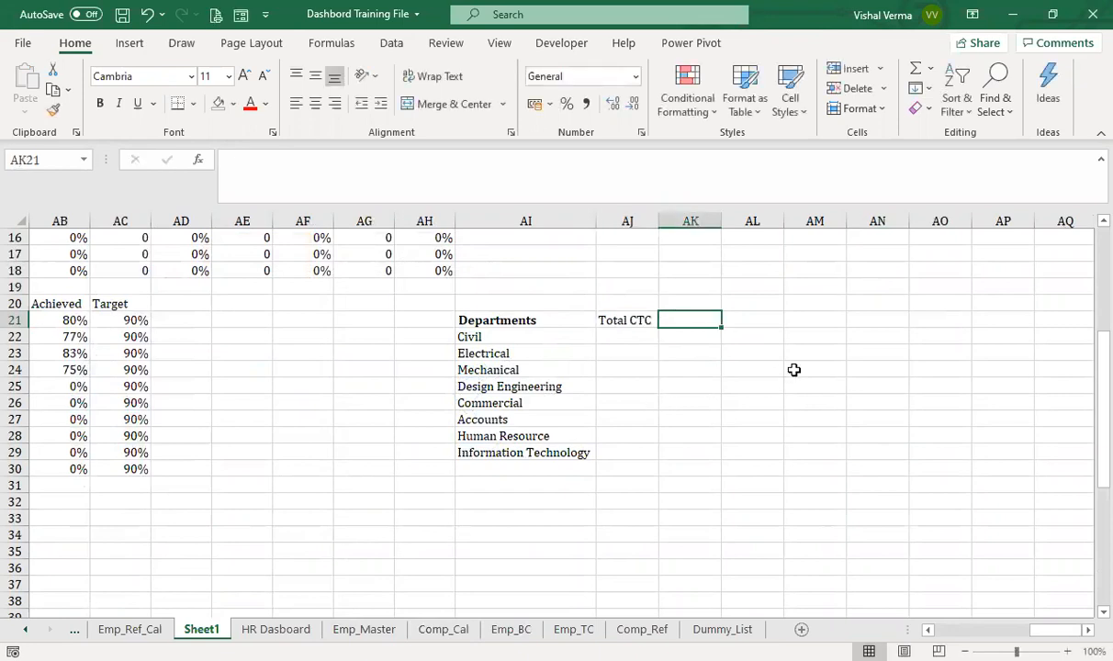
# Enter the header "% of Total" in cell AK21 and widen columns AJ and AK equally.
pyautogui.write('%')
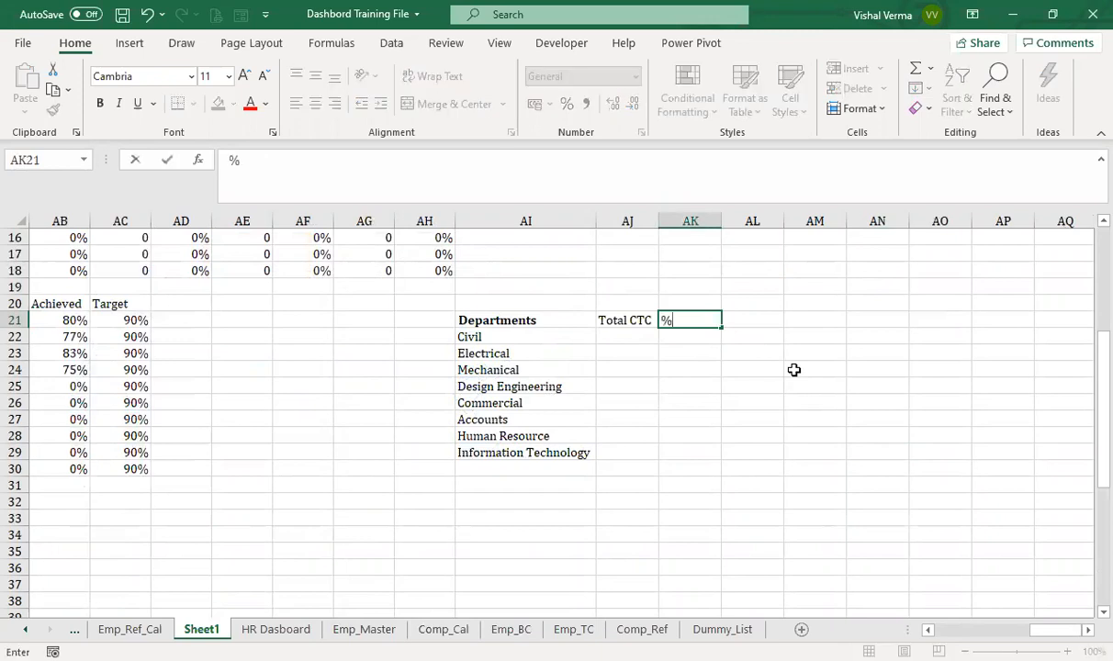
pyautogui.write(' of Total')
pyautogui.press('Return')
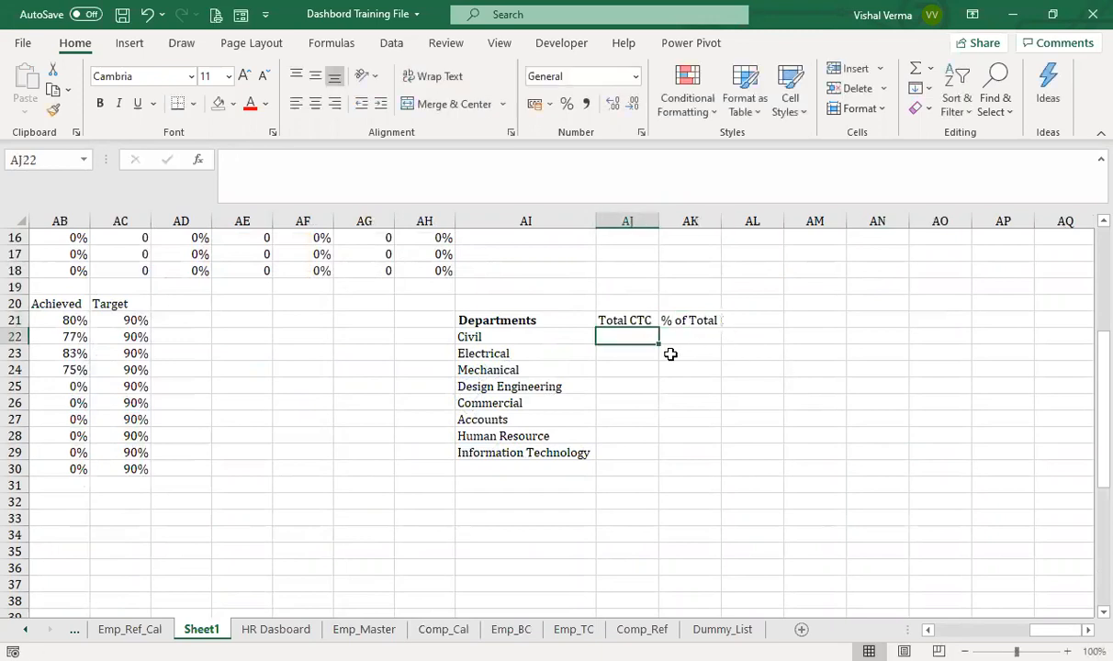
pyautogui.moveTo(640, 221); pyautogui.dragTo(702, 220)
pyautogui.click(918, 424)
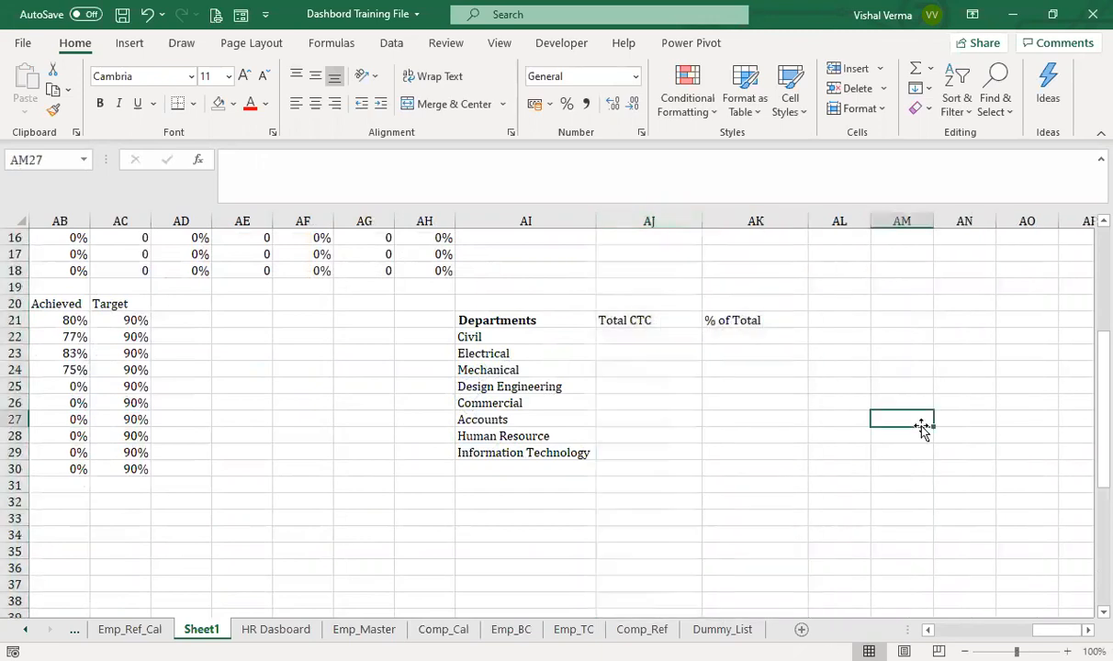
# Begin a SUMIFS formula in AJ22 for Civil, using the Comp : 2021 cells Emp_Master!$U$2:$U$1498 as the absolute sum range.
pyautogui.click(655, 338)
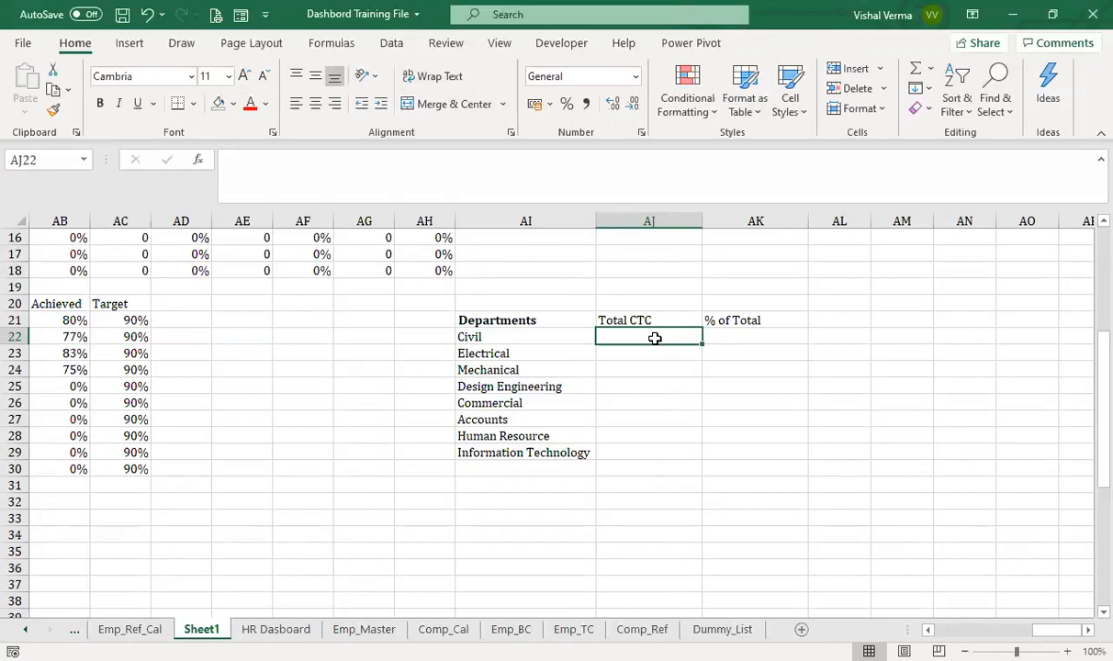
pyautogui.write('=')
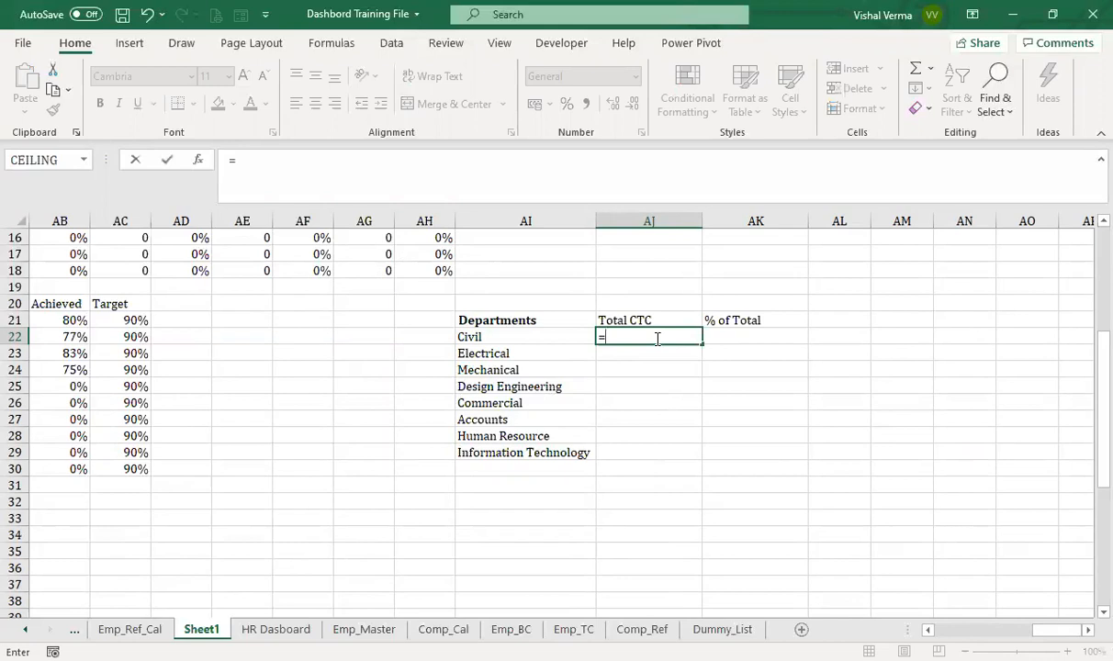
pyautogui.write('sum')
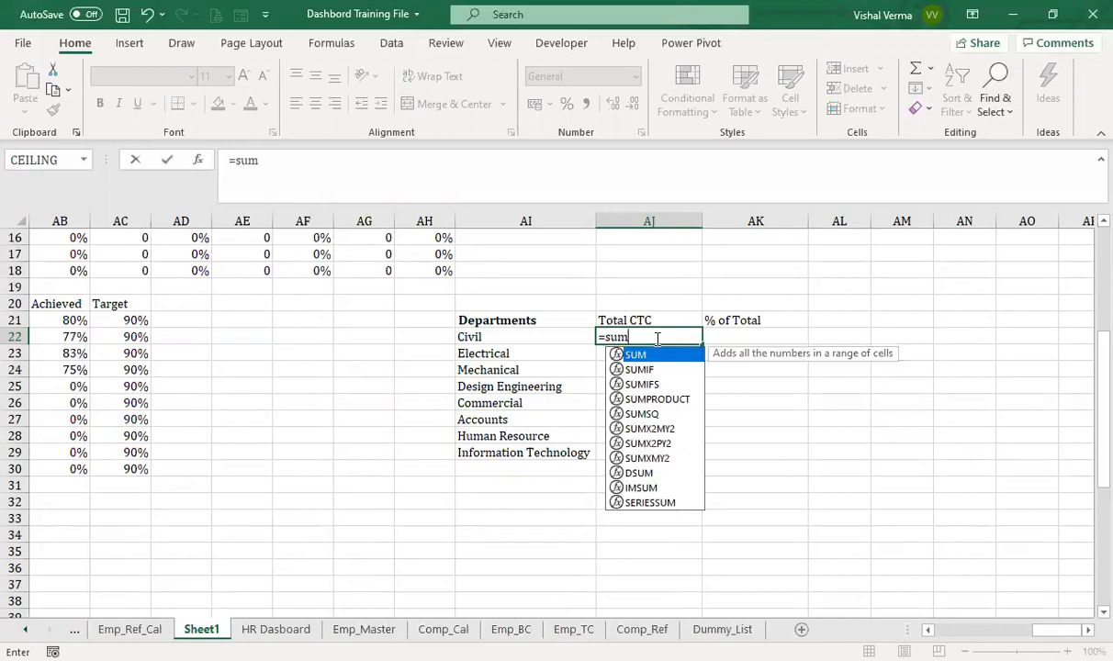
pyautogui.doubleClick(677, 387)
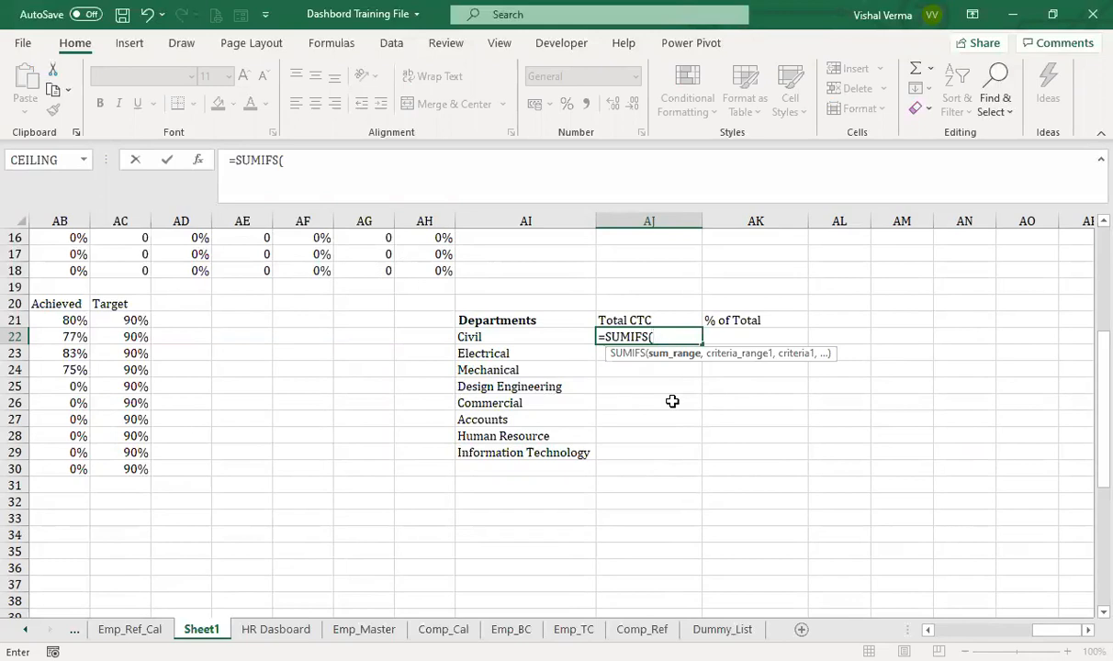
pyautogui.click(363, 629)
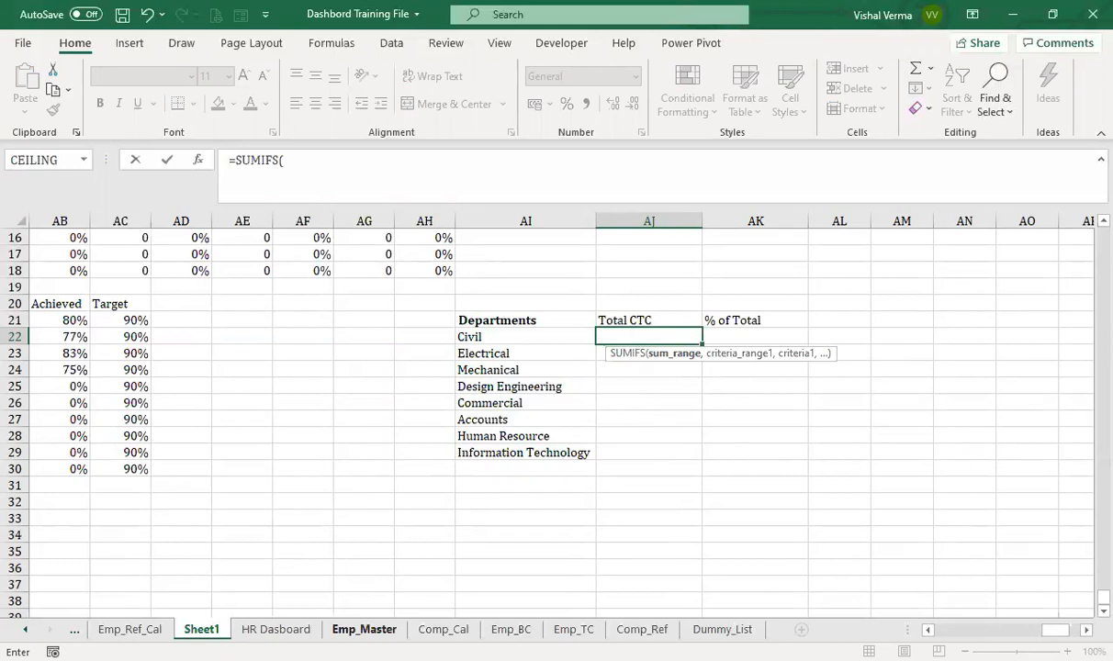
pyautogui.hscroll(-6, 632, 444)
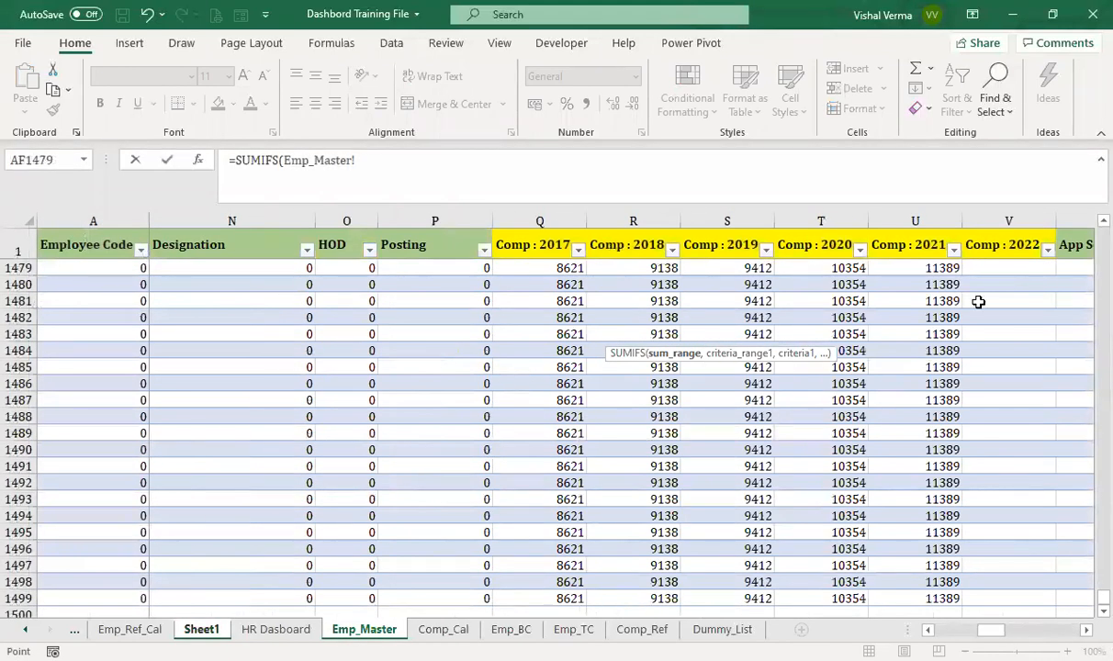
pyautogui.click(921, 266)
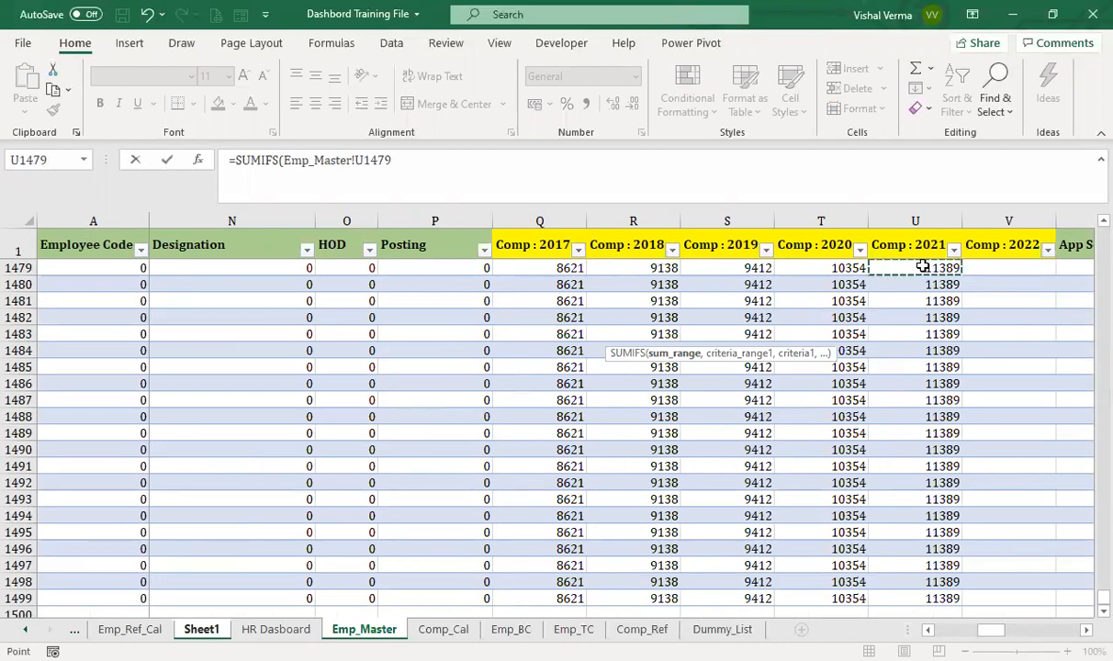
pyautogui.hotkey('ctrl', 'Up')
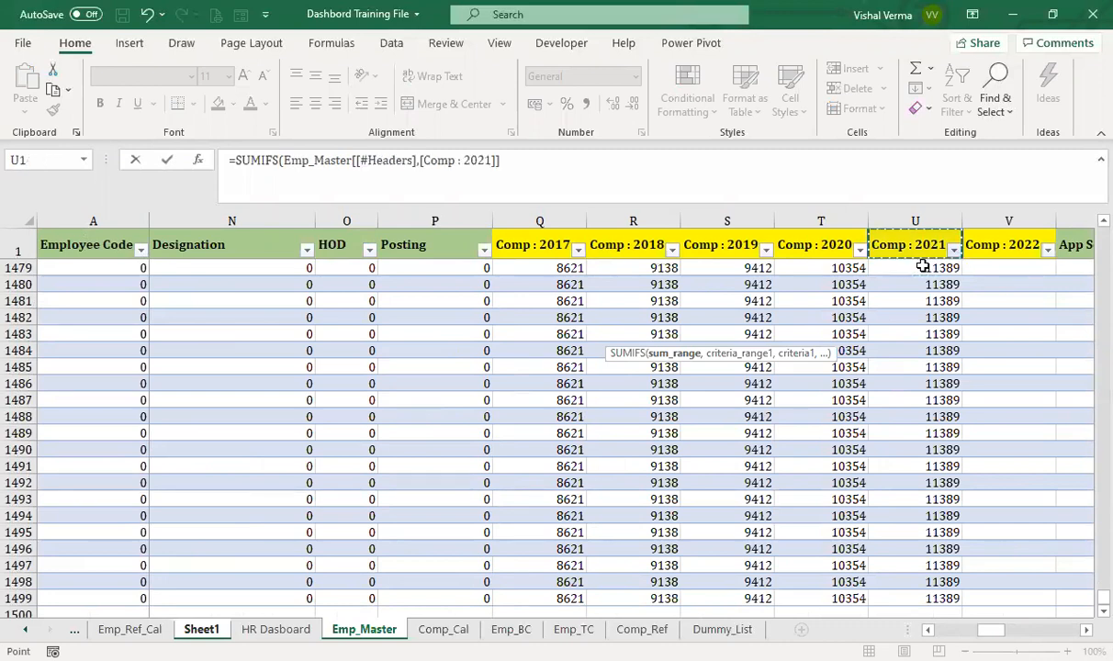
pyautogui.press('Down')
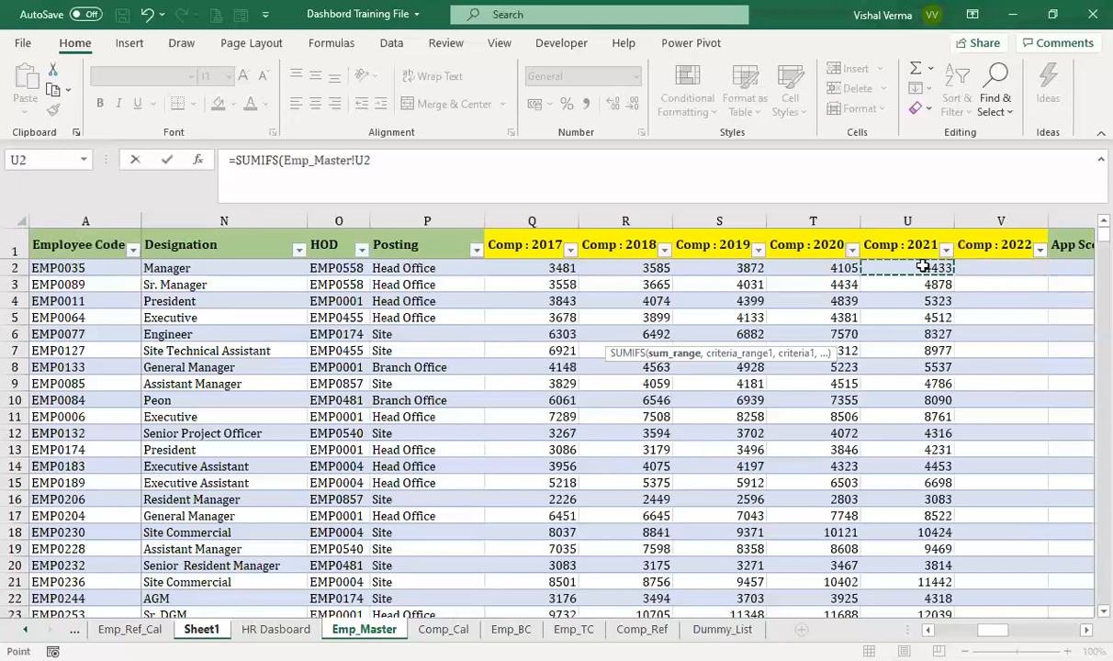
pyautogui.hotkey('ctrl', 'shift', 'Down')
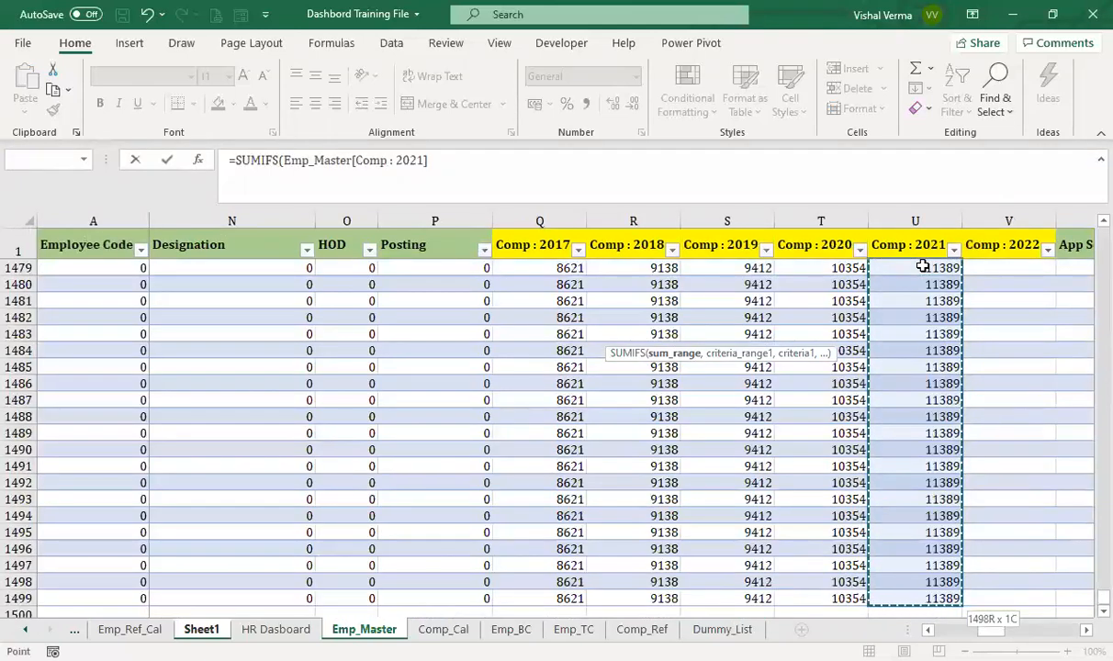
pyautogui.hotkey('shift', 'Up')
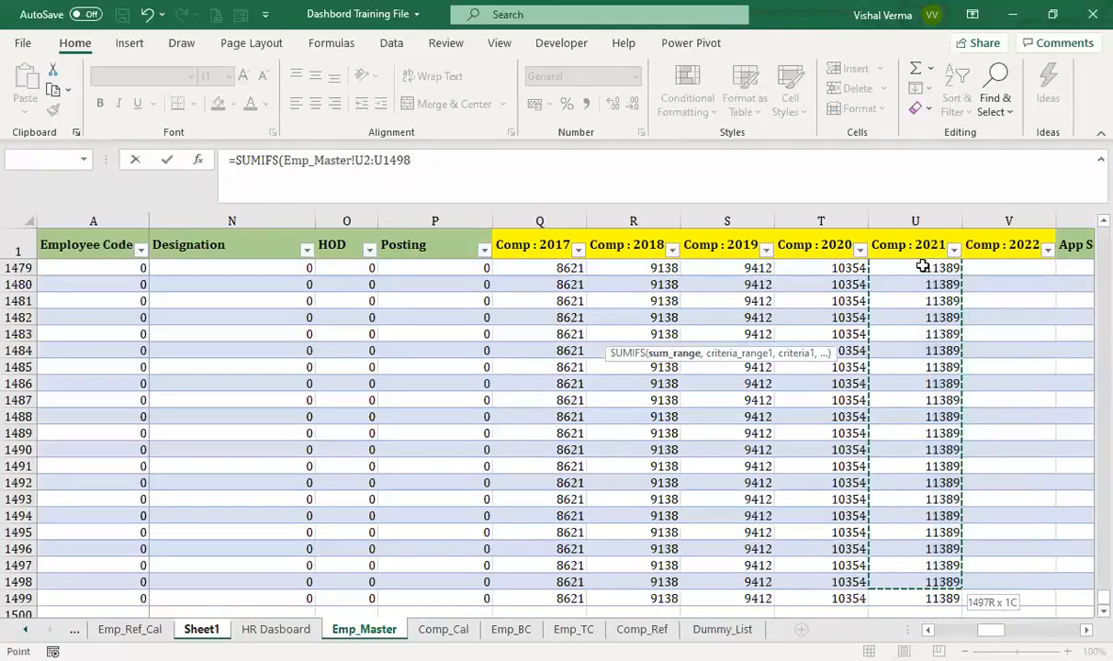
pyautogui.press('F4')
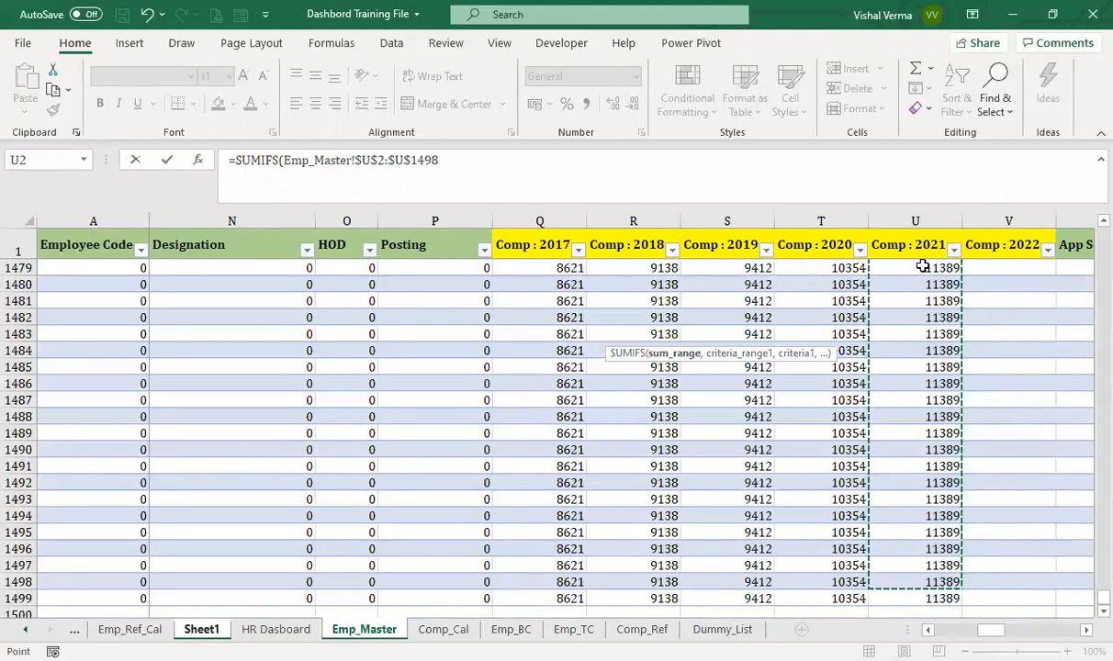
pyautogui.write(',')
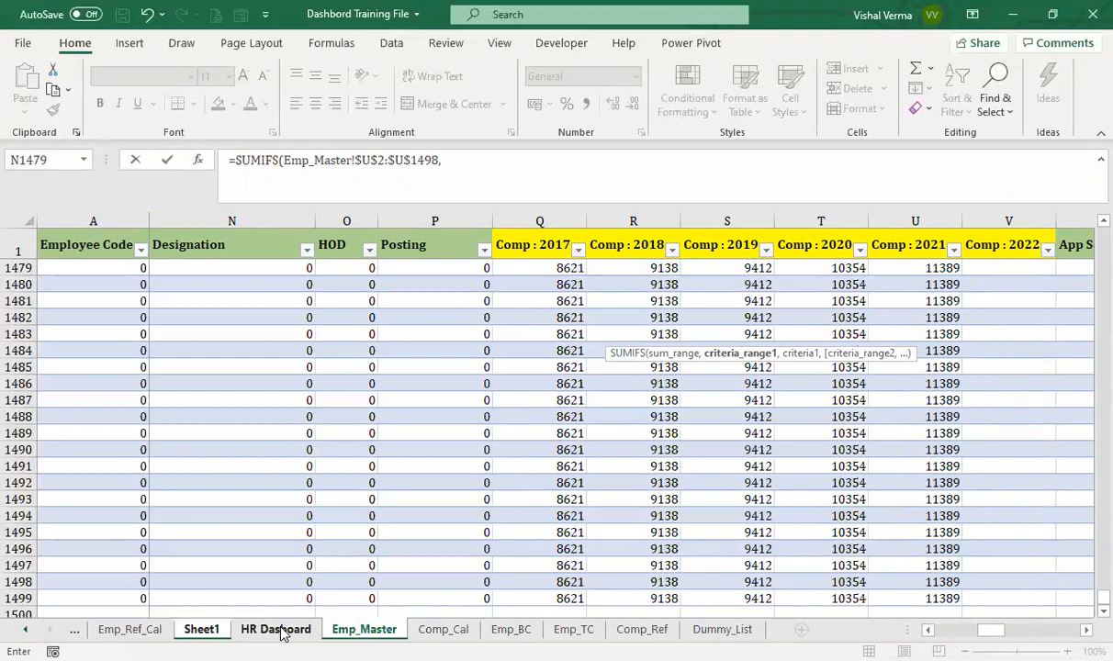
# Add the Employement Status cells Emp_Master!$D$2:$D$867 as the first criteria range, with "Active" as its criterion.
pyautogui.hscroll(-5, 282, 634)
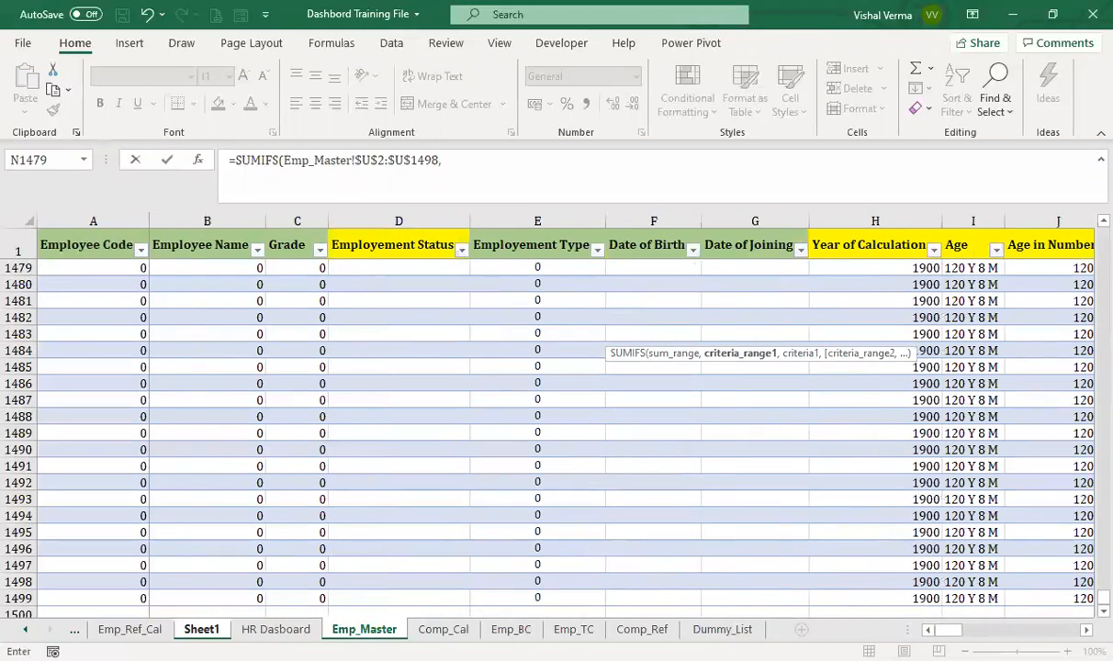
pyautogui.moveTo(1087, 599); pyautogui.dragTo(1045, 220)
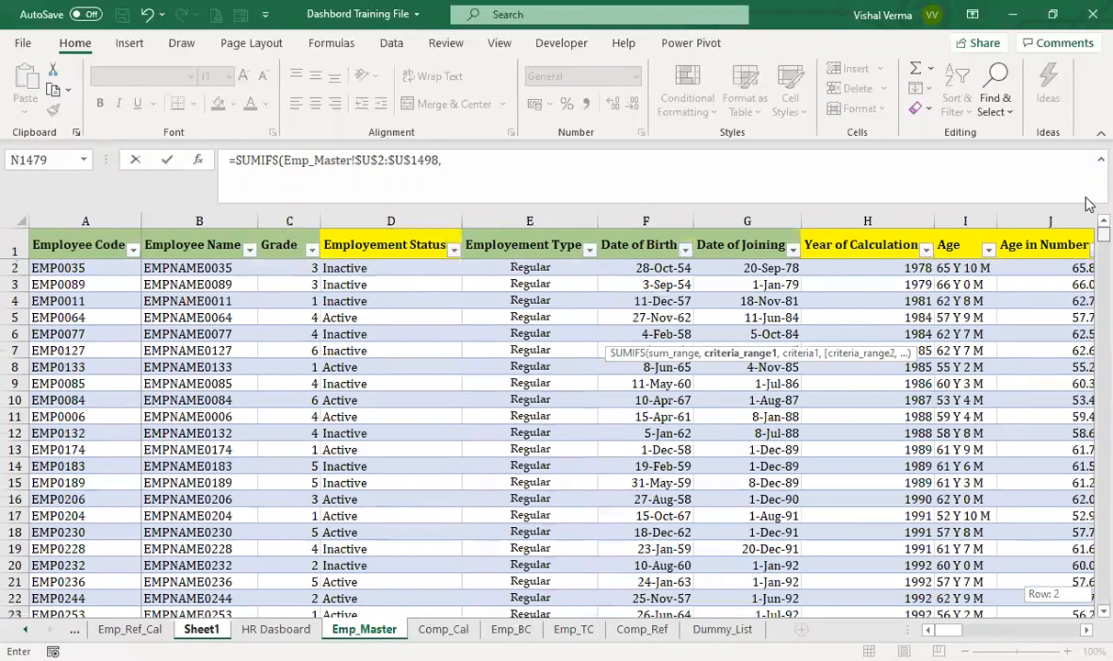
pyautogui.click(399, 267)
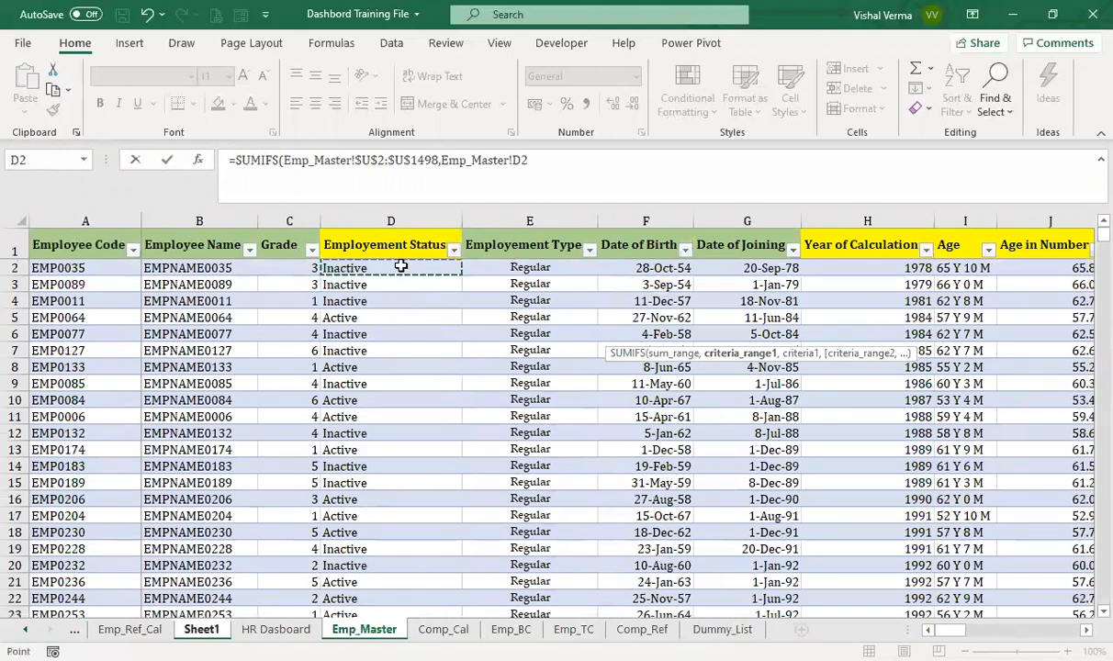
pyautogui.hotkey('ctrl', 'shift', 'Down')
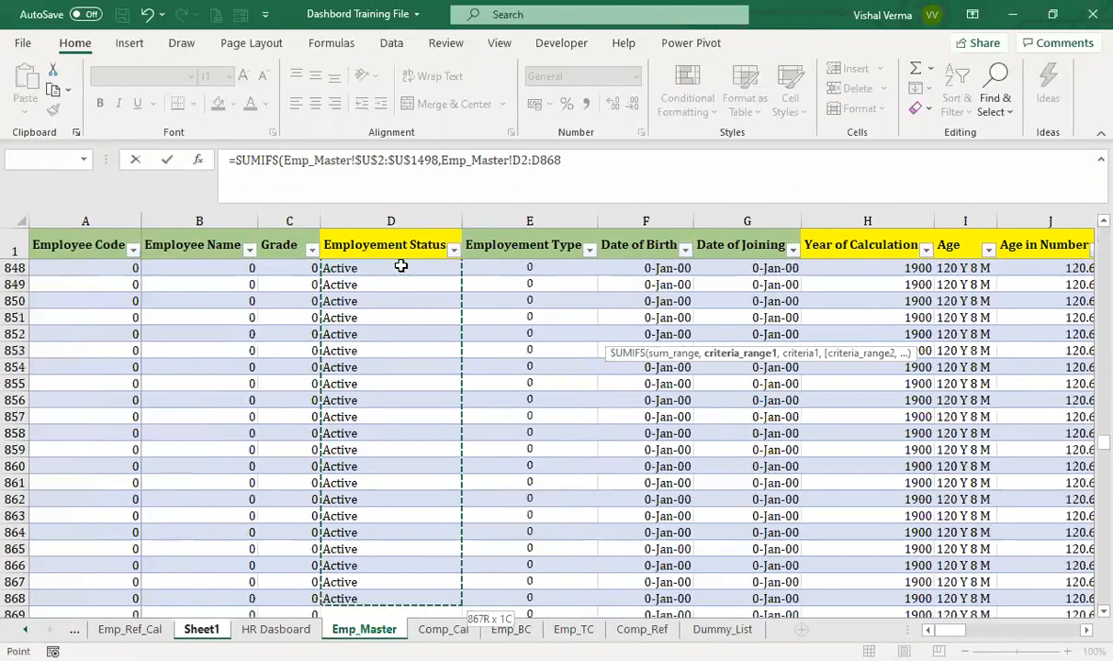
pyautogui.hotkey('shift', 'Up')
pyautogui.press('F4')
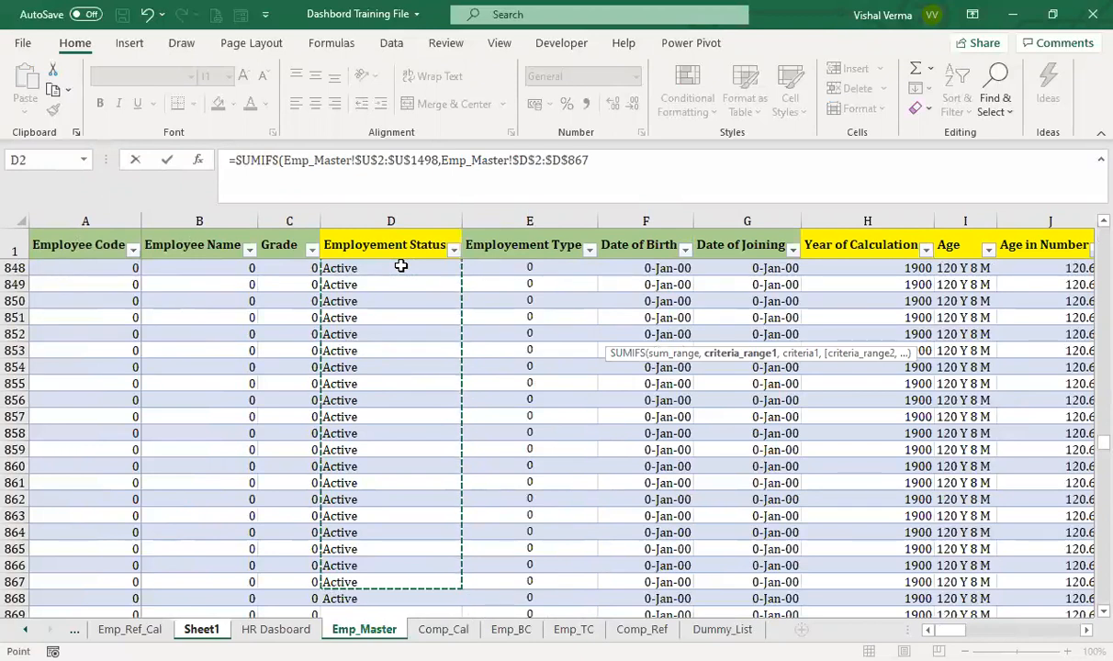
pyautogui.write(',"A')
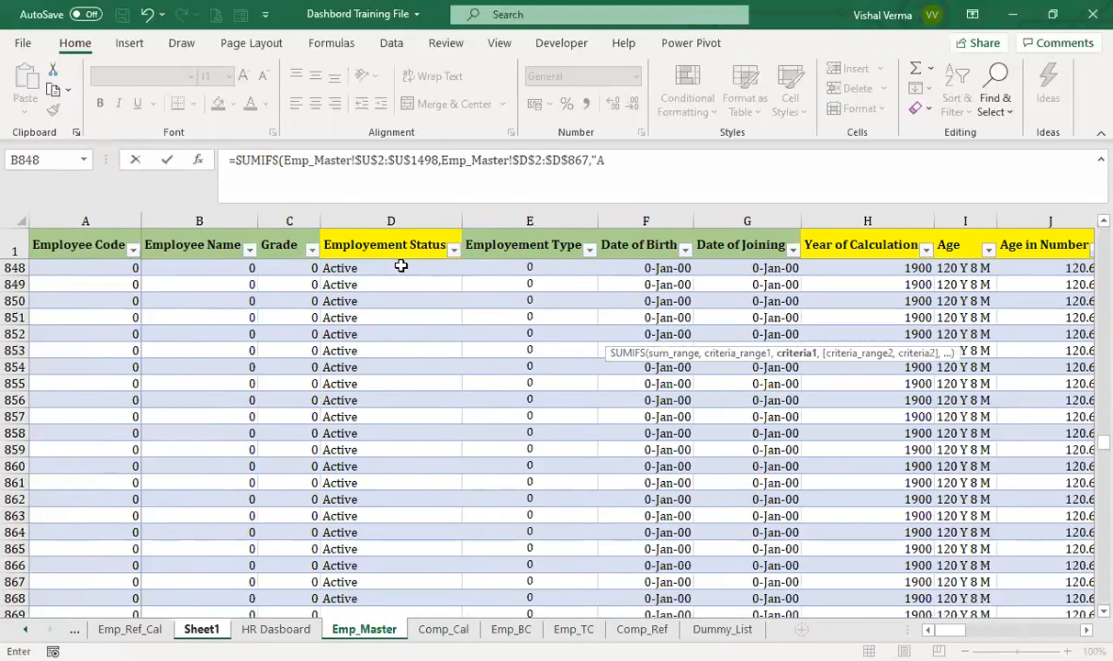
pyautogui.write('ctive",')
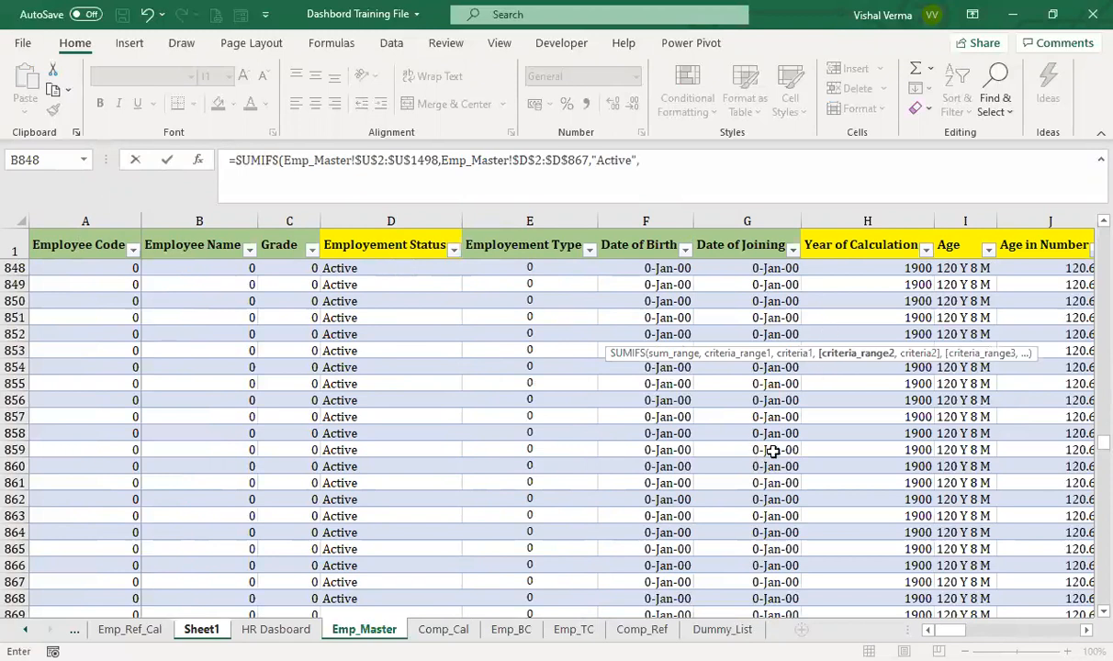
# Add the Department cells Emp_Master!$M$2:$M$1498 as the absolute second criteria range of the SUMIFS formula.
pyautogui.hscroll(4, 773, 451)
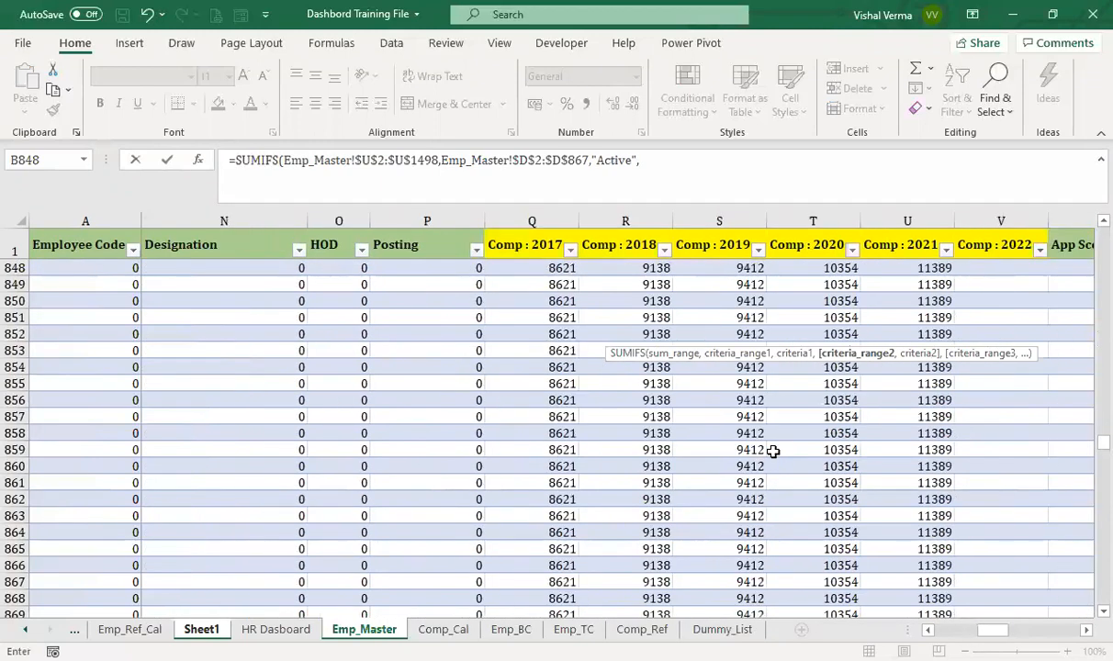
pyautogui.hscroll(4, 773, 450)
pyautogui.hscroll(-3, 773, 451)
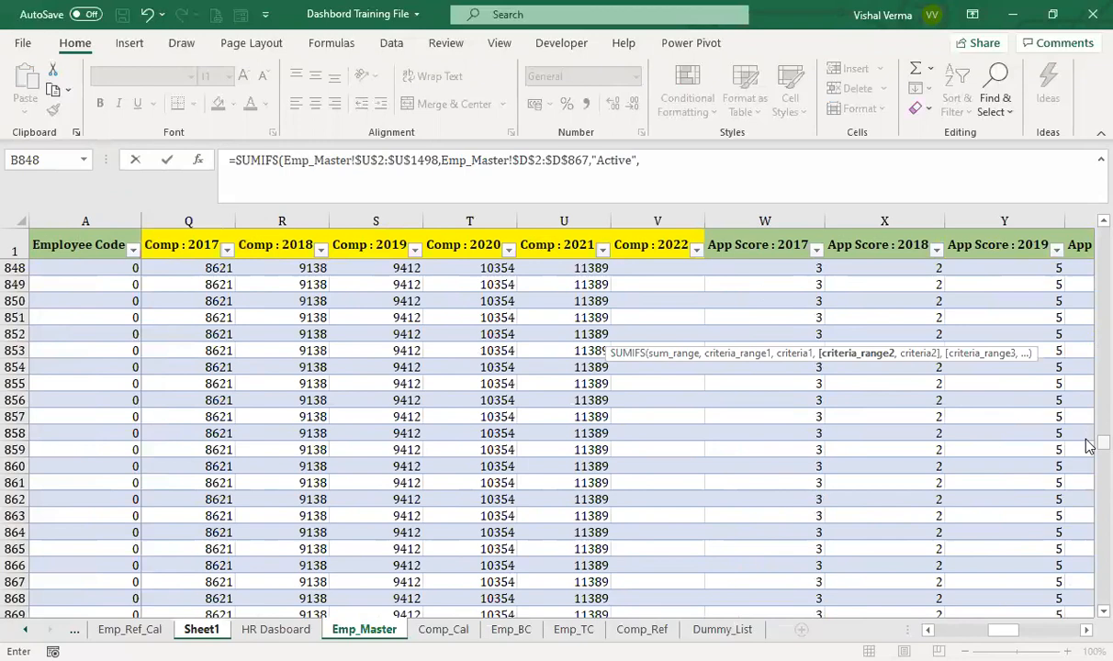
pyautogui.moveTo(1089, 445); pyautogui.dragTo(1032, 166)
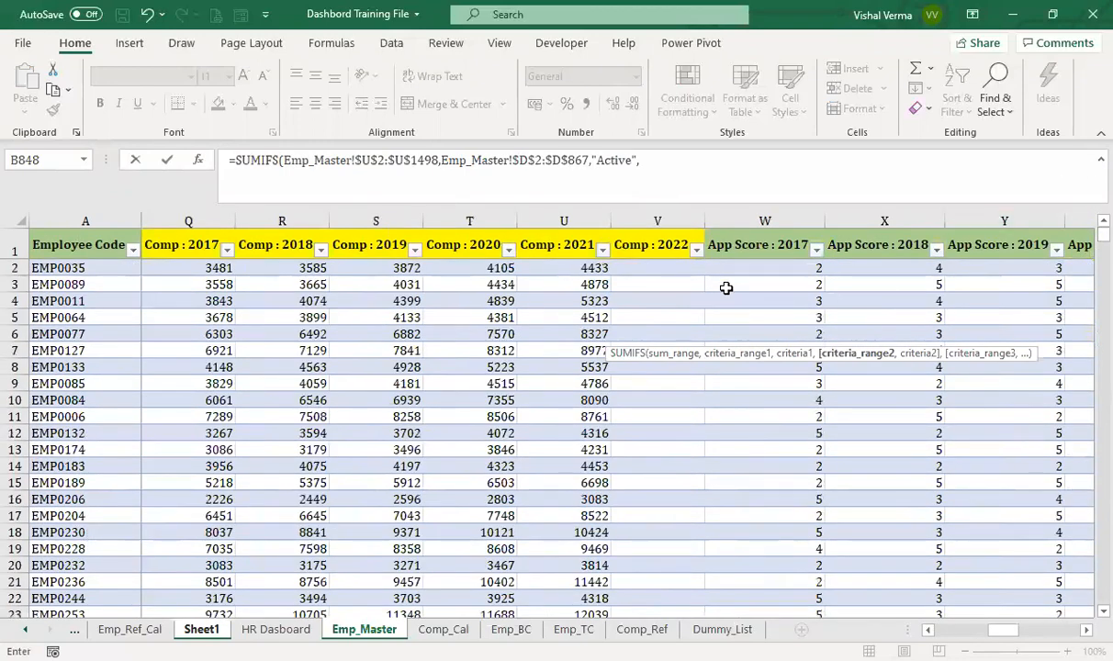
pyautogui.hscroll(-4, 697, 286)
pyautogui.hscroll(-3, 698, 287)
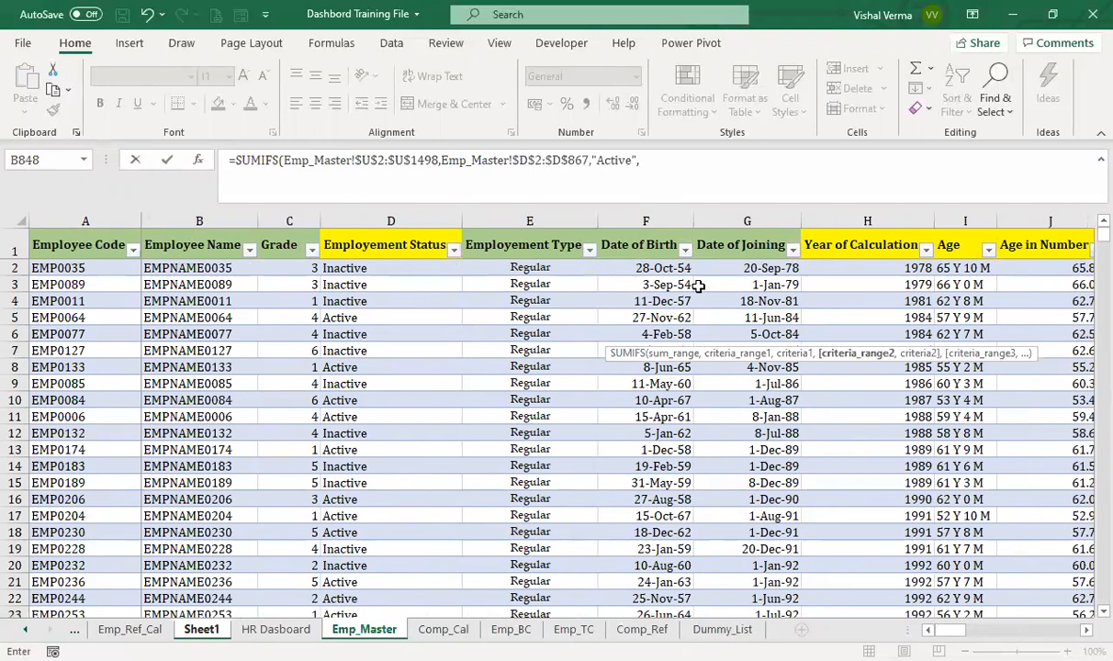
pyautogui.hscroll(4, 698, 286)
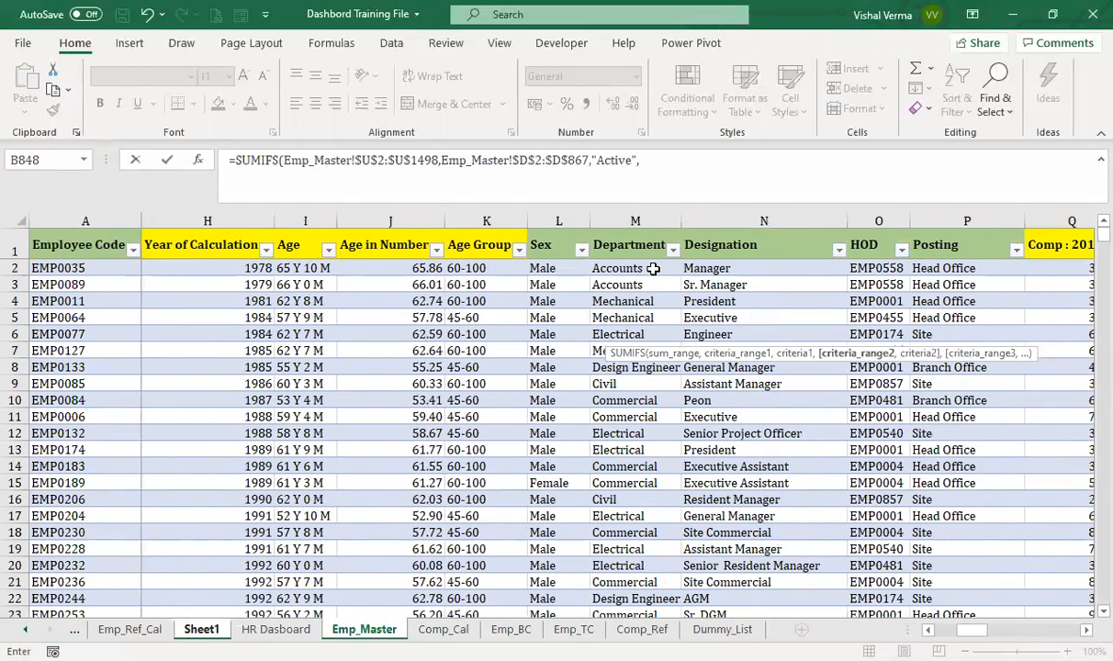
pyautogui.click(648, 268)
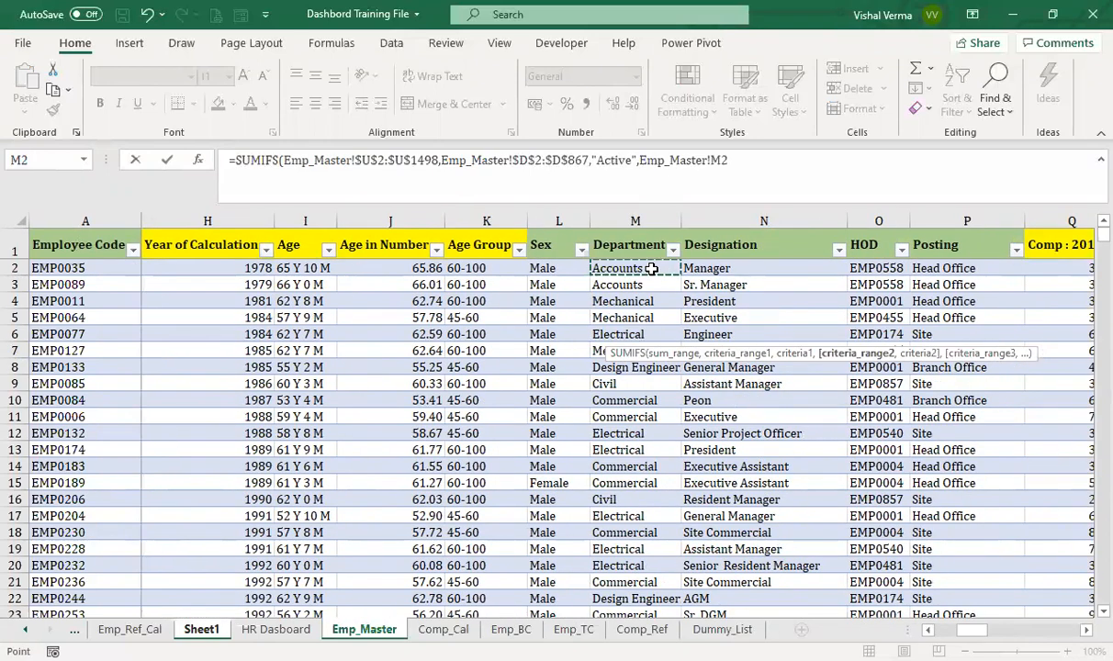
pyautogui.hotkey('ctrl', 'shift', 'Down')
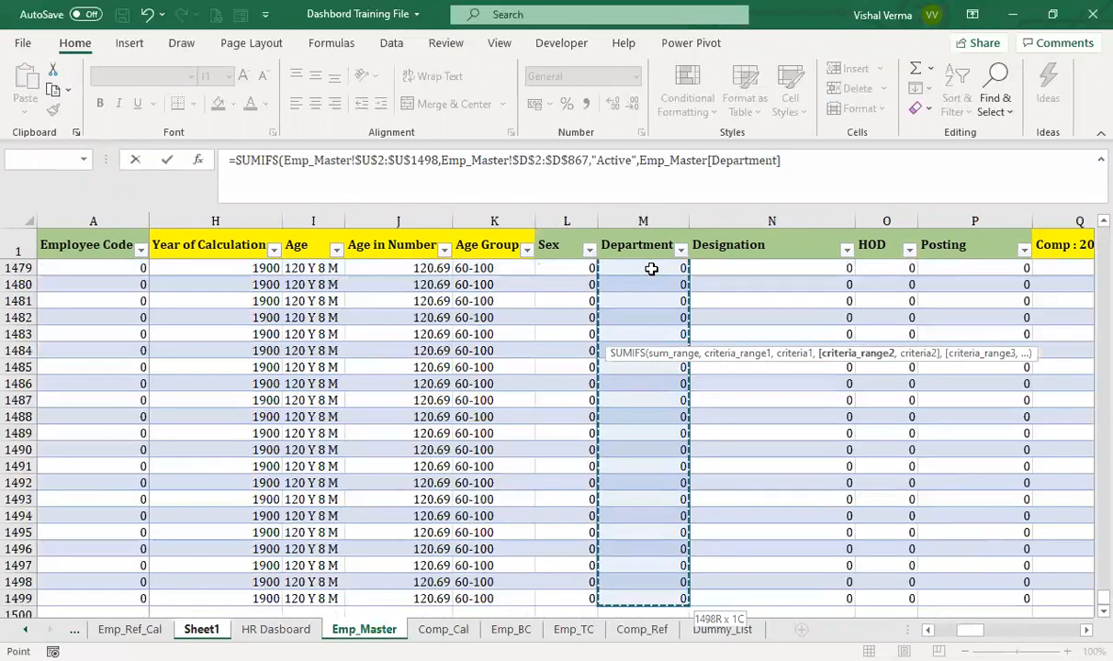
pyautogui.hotkey('shift', 'Up')
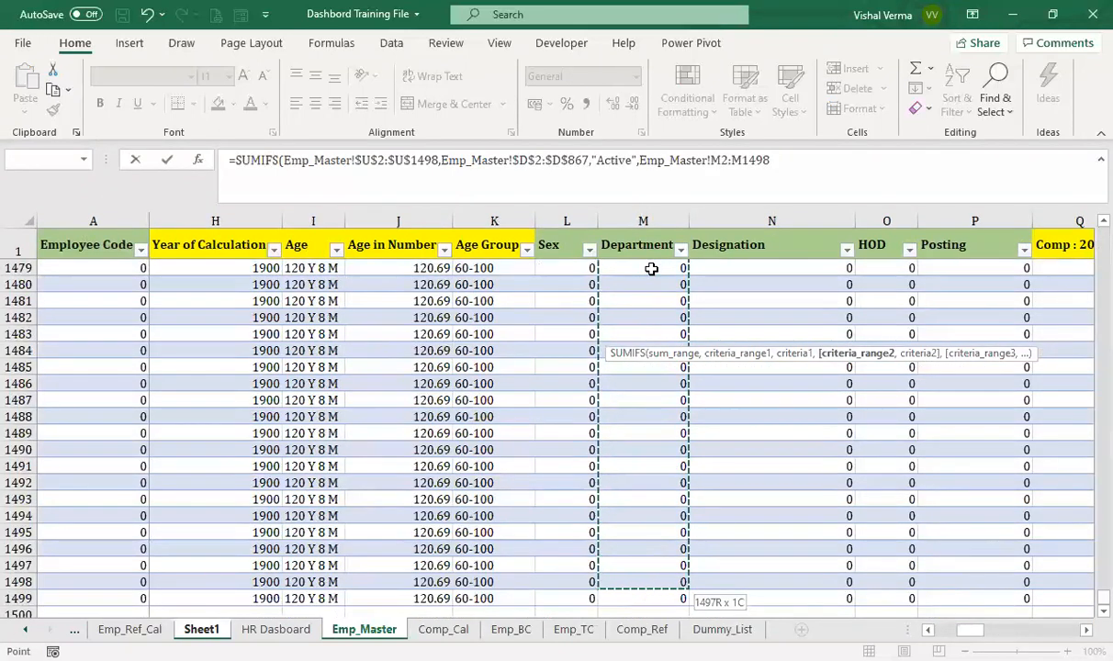
pyautogui.press('F4')
pyautogui.write(',')
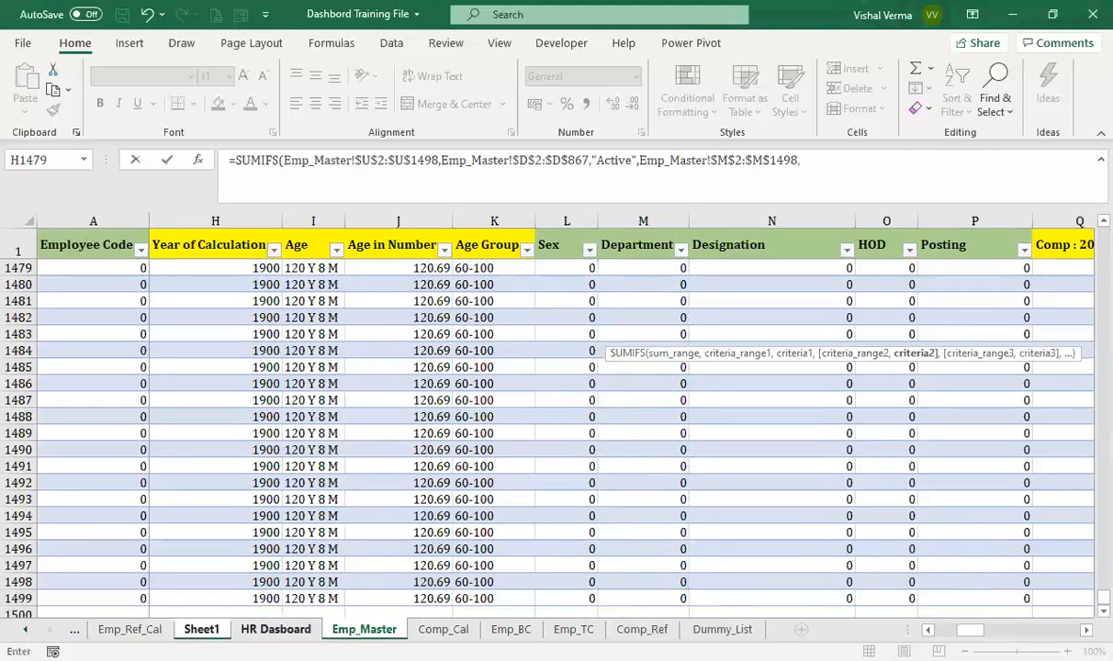
# Use the Civil cell Sheet1!$AI22, with only its column locked, as the second criterion and complete the SUMIFS formula.
pyautogui.click(201, 629)
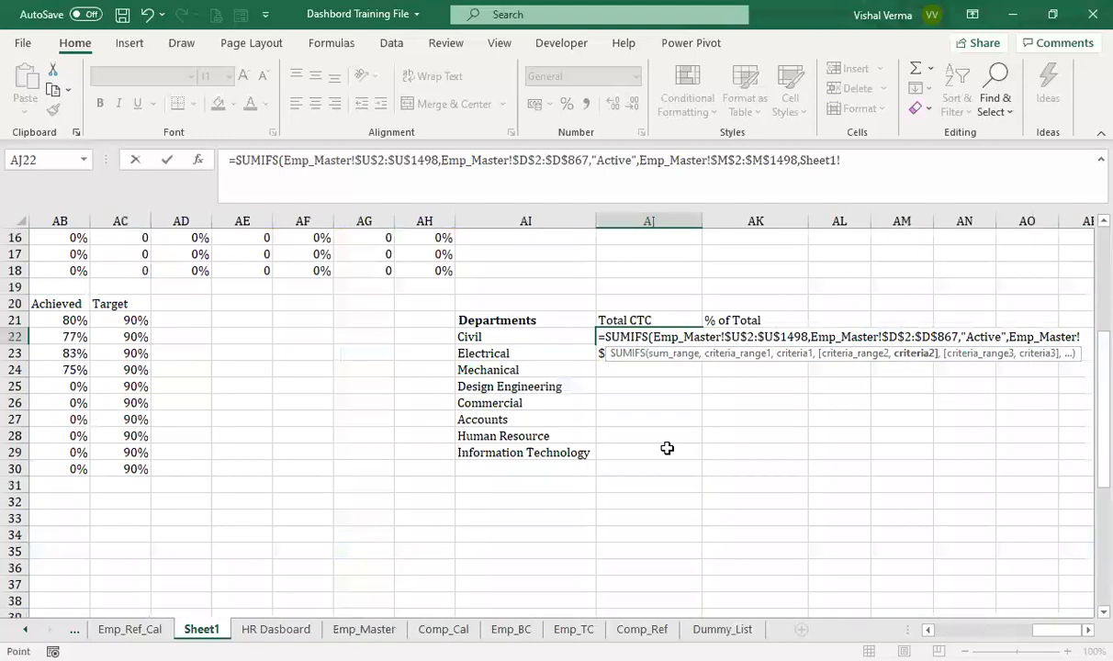
pyautogui.click(547, 342)
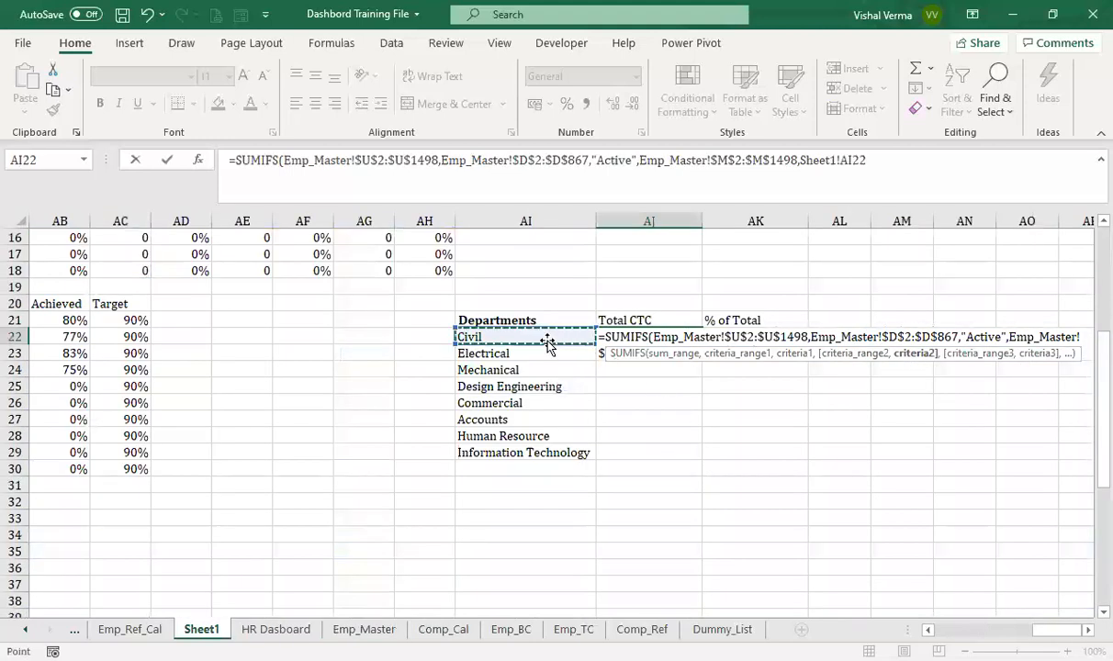
pyautogui.press('F4')
pyautogui.press('F4')
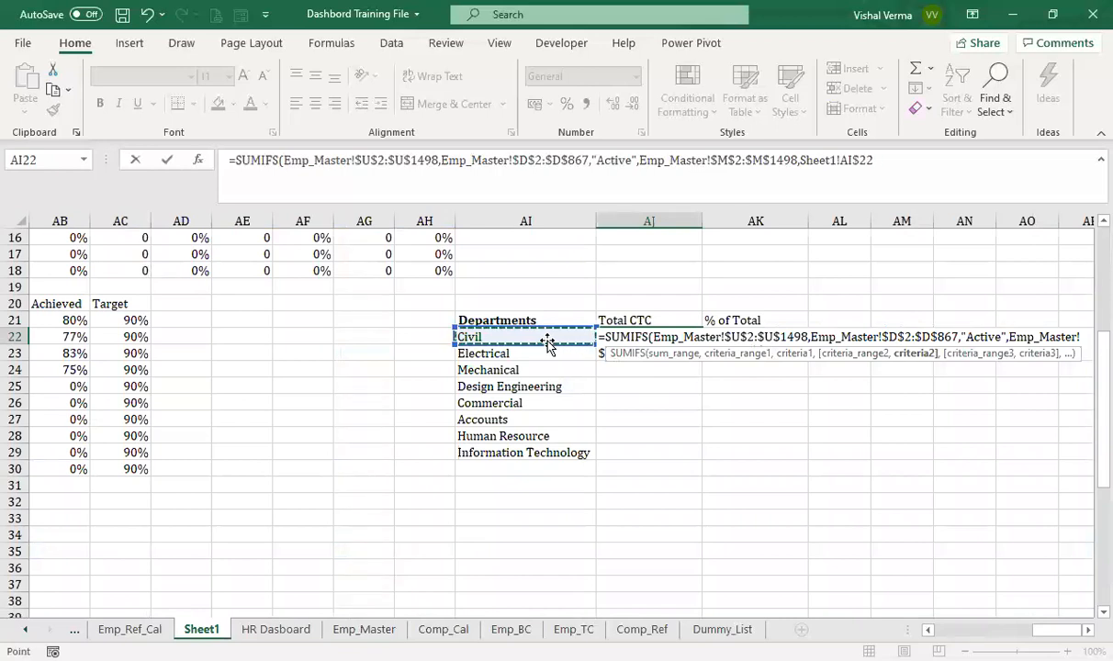
pyautogui.press('F4')
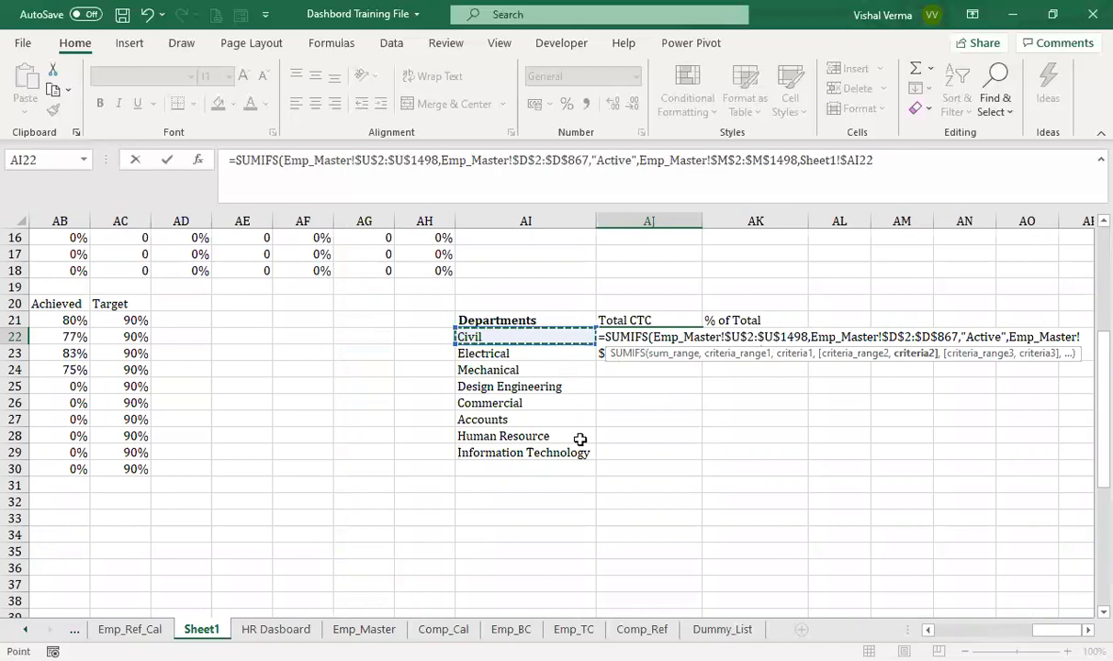
pyautogui.write(')')
pyautogui.press('Return')
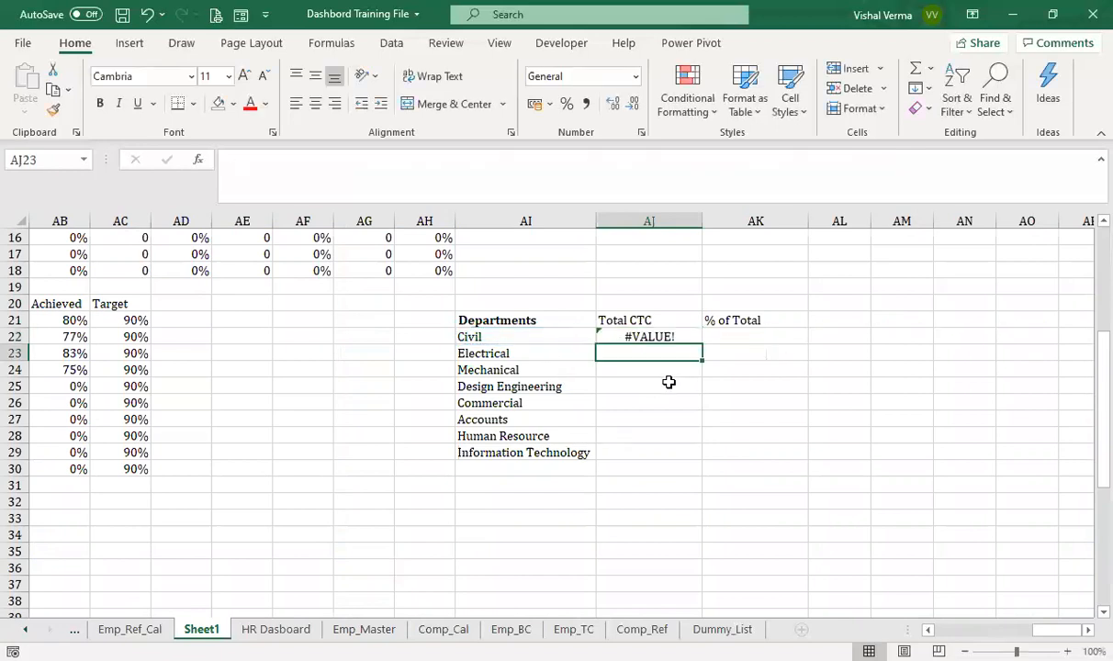
# Correct the Employement Status criteria range in AJ22's formula to Emp_Master!$D$2:$D$1498 so it matches the other ranges.
pyautogui.click(663, 337)
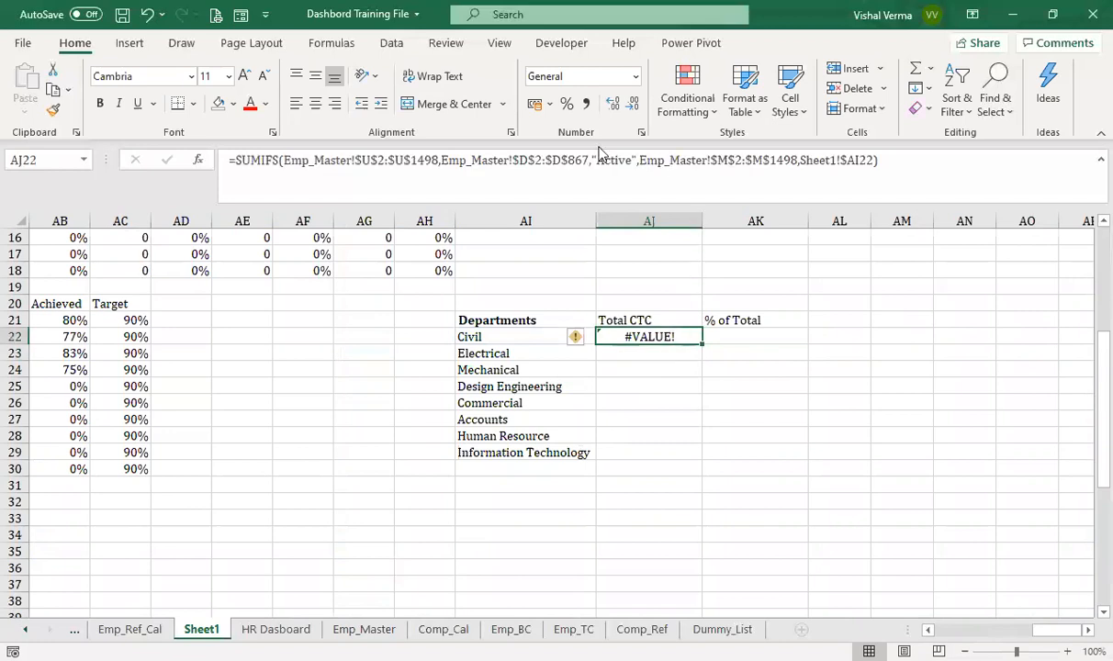
pyautogui.click(850, 385)
pyautogui.click(669, 337)
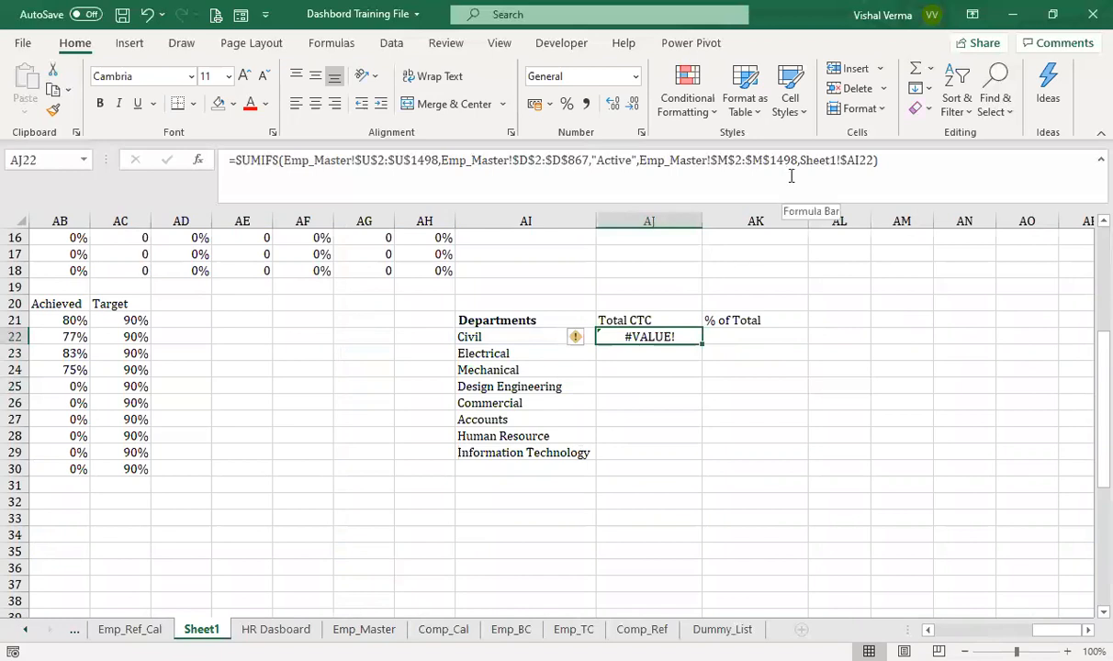
pyautogui.click(587, 158)
pyautogui.press('BackSpace')
pyautogui.press('BackSpace')
pyautogui.press('BackSpace')
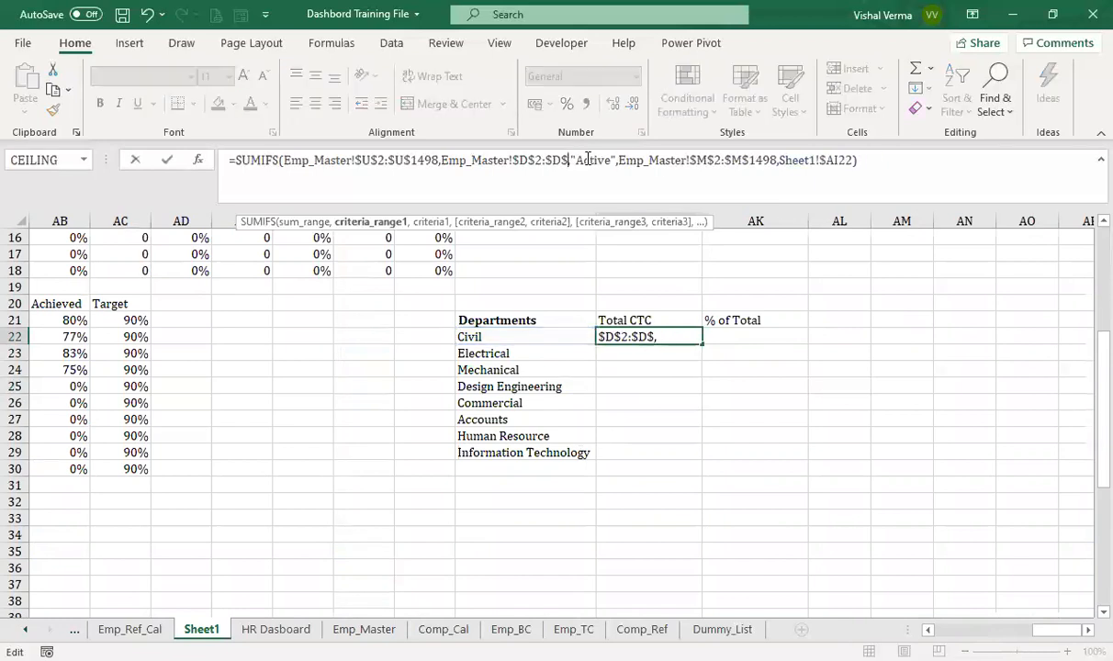
pyautogui.write('14')
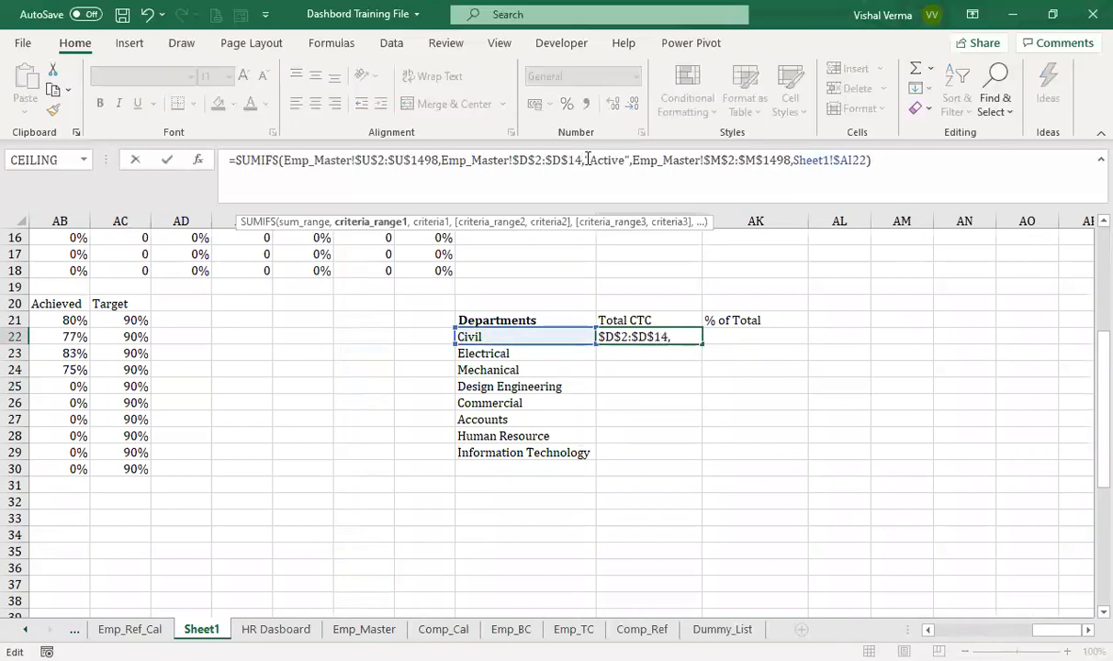
pyautogui.write('98')
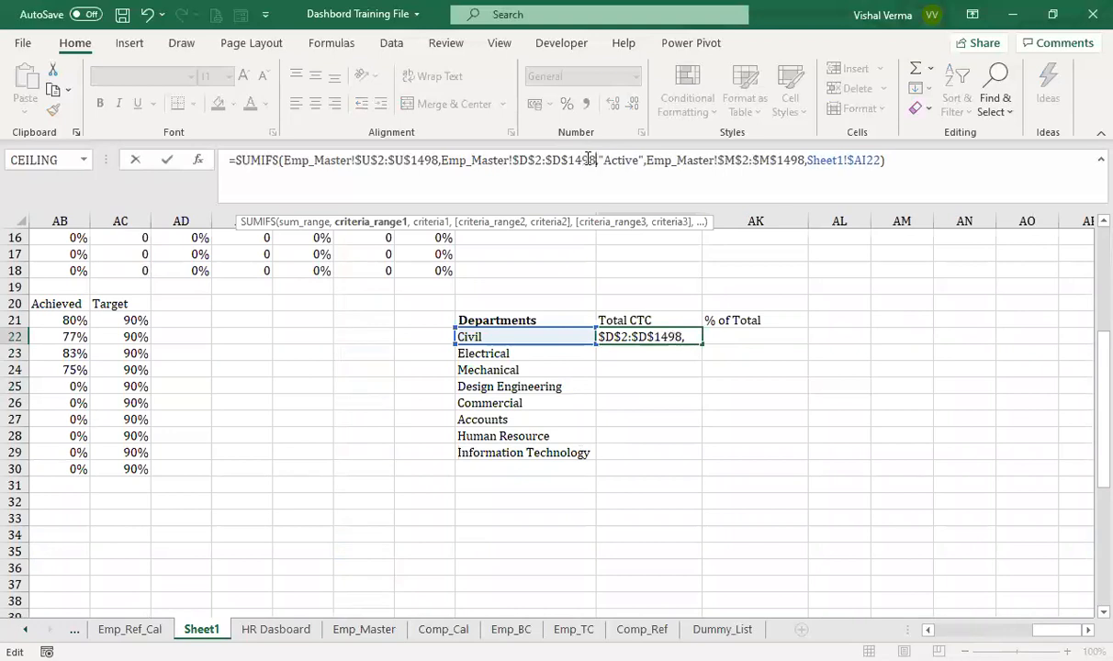
pyautogui.press('Return')
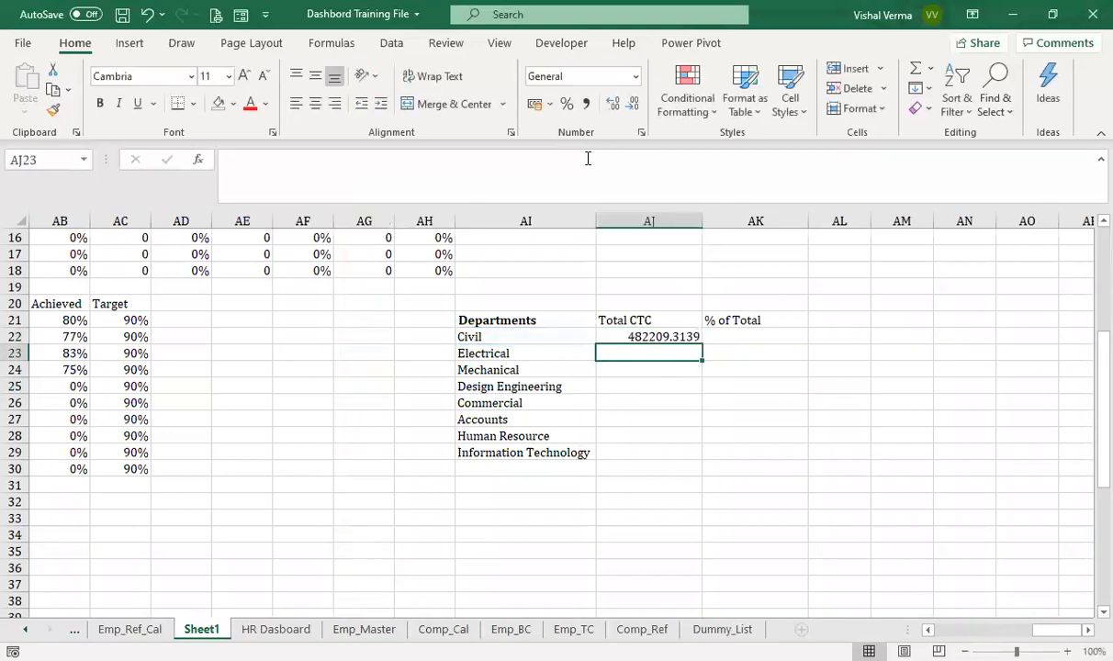
# Fill the Total CTC formula from AJ22 down to AJ29 and format the values with no decimal places.
pyautogui.click(676, 338)
pyautogui.moveTo(700, 341); pyautogui.dragTo(703, 457)
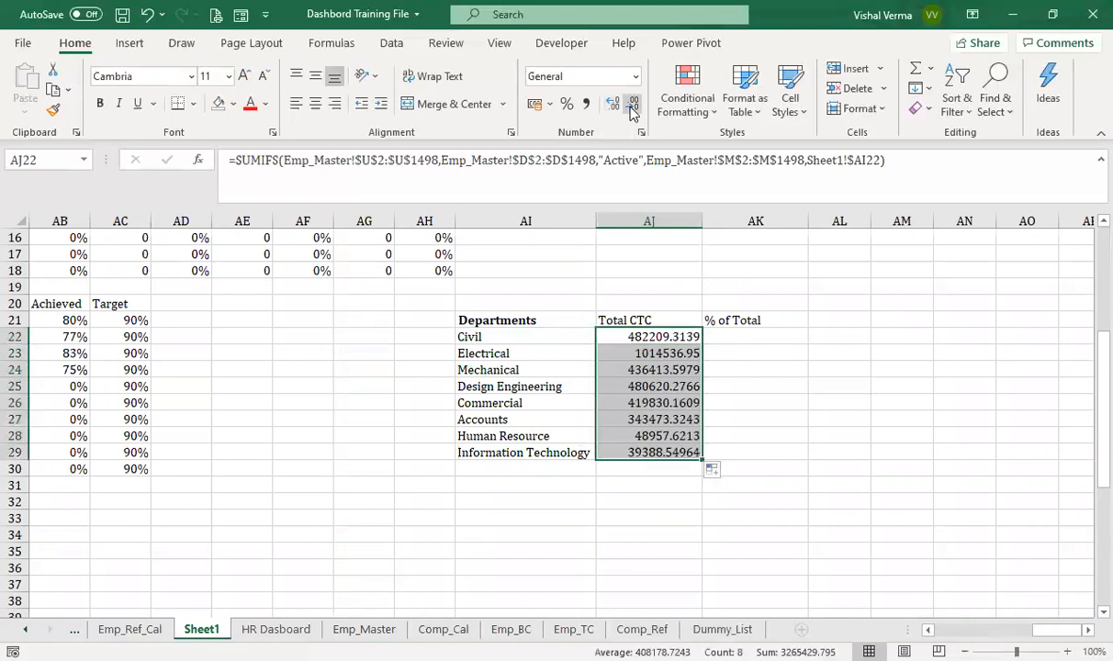
pyautogui.click(631, 103)
pyautogui.click(632, 103)
pyautogui.click(631, 103)
pyautogui.click(632, 103)
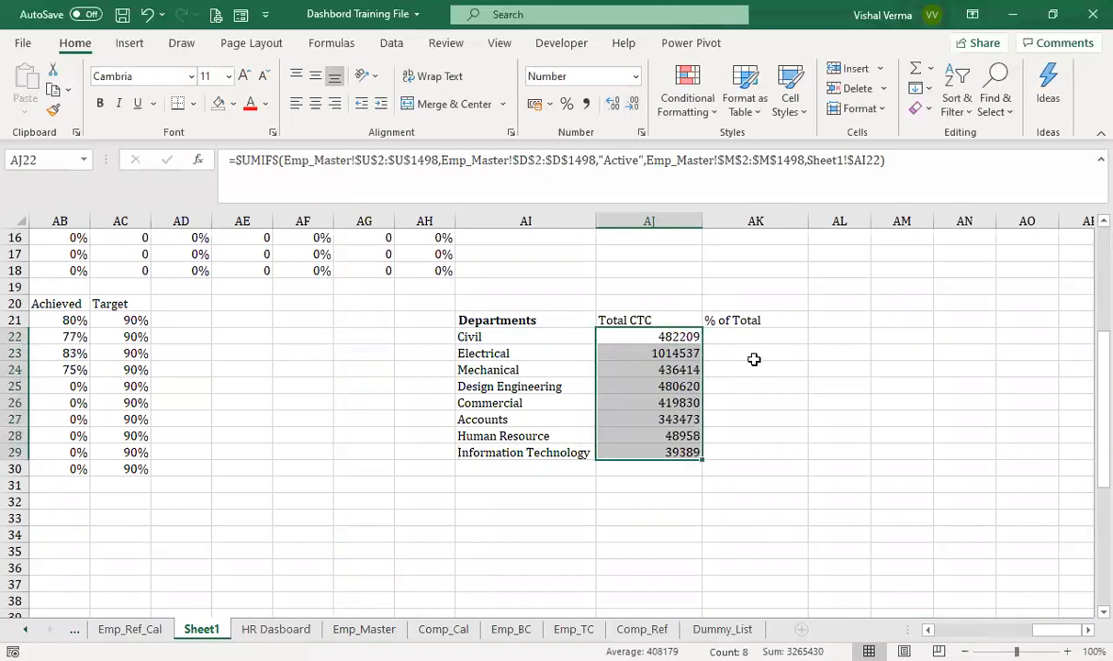
# Enter the label "Total" in cell AI31, below the department list.
pyautogui.click(547, 482)
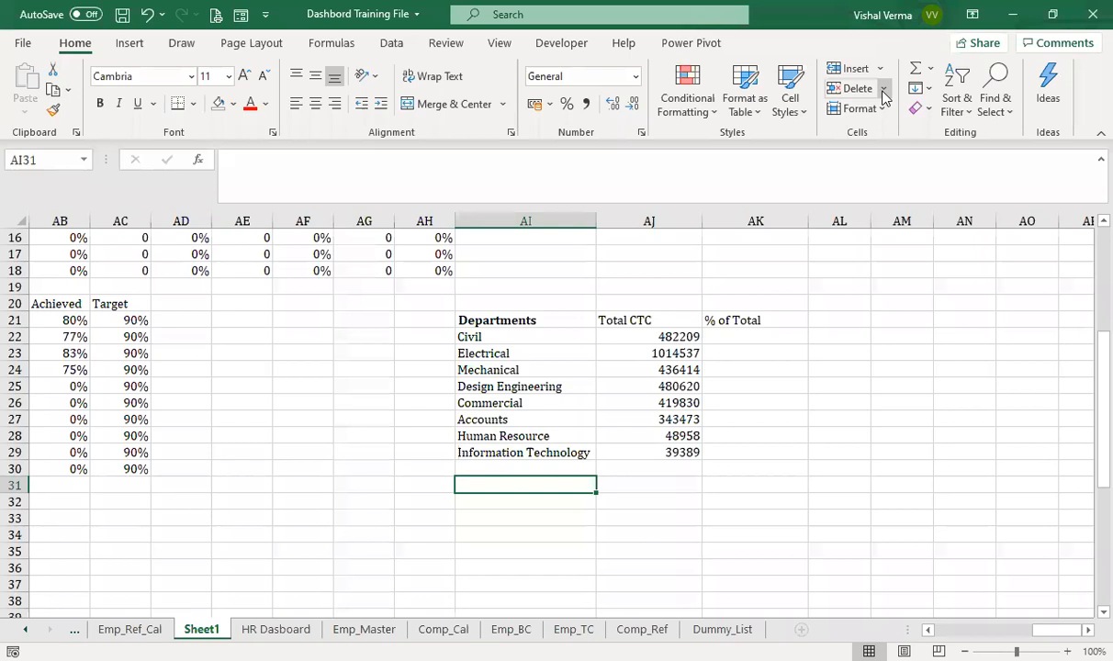
pyautogui.write('Tota')
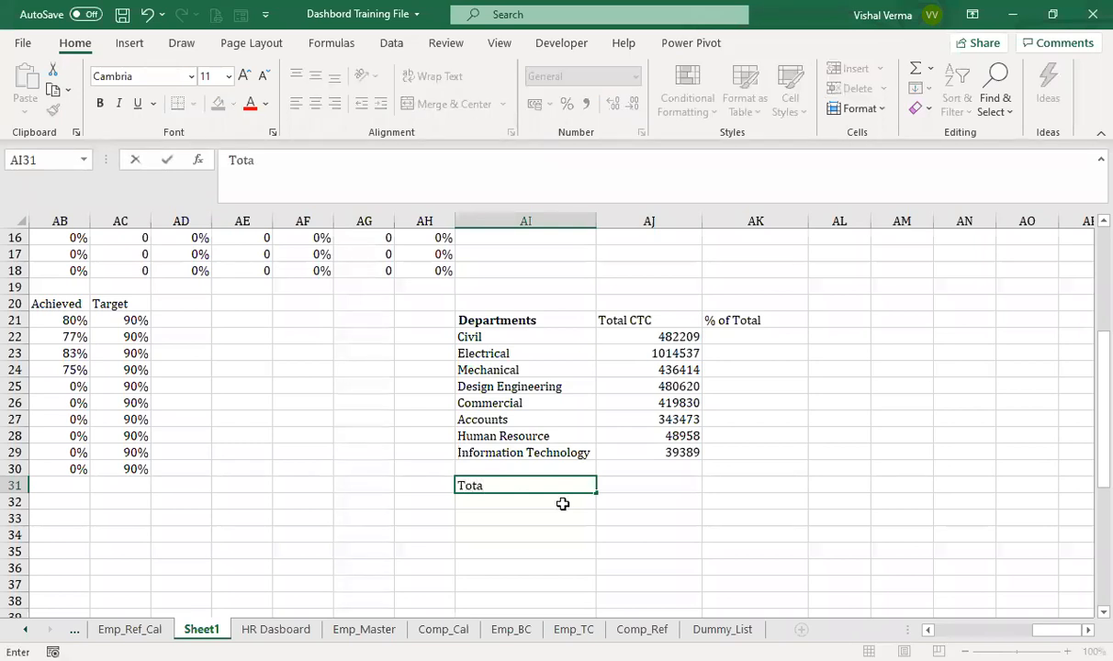
pyautogui.write('l')
pyautogui.press('Tab')
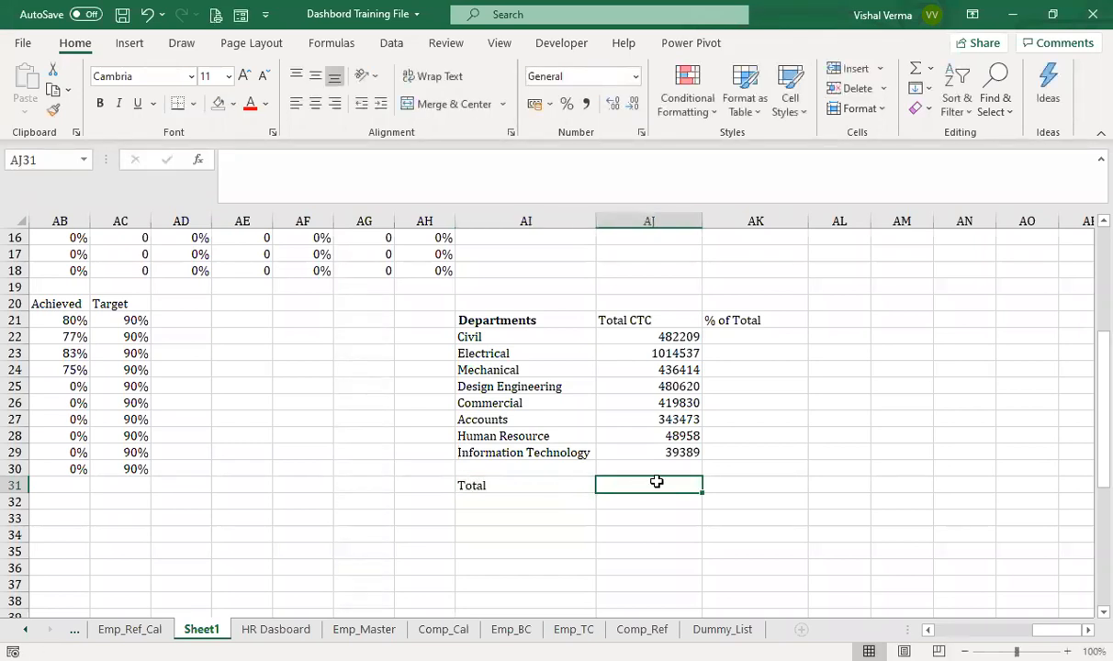
# Try to total the CTC column in AJ31 with the formula =SUM(AJ22:AJ300).
pyautogui.write('=')
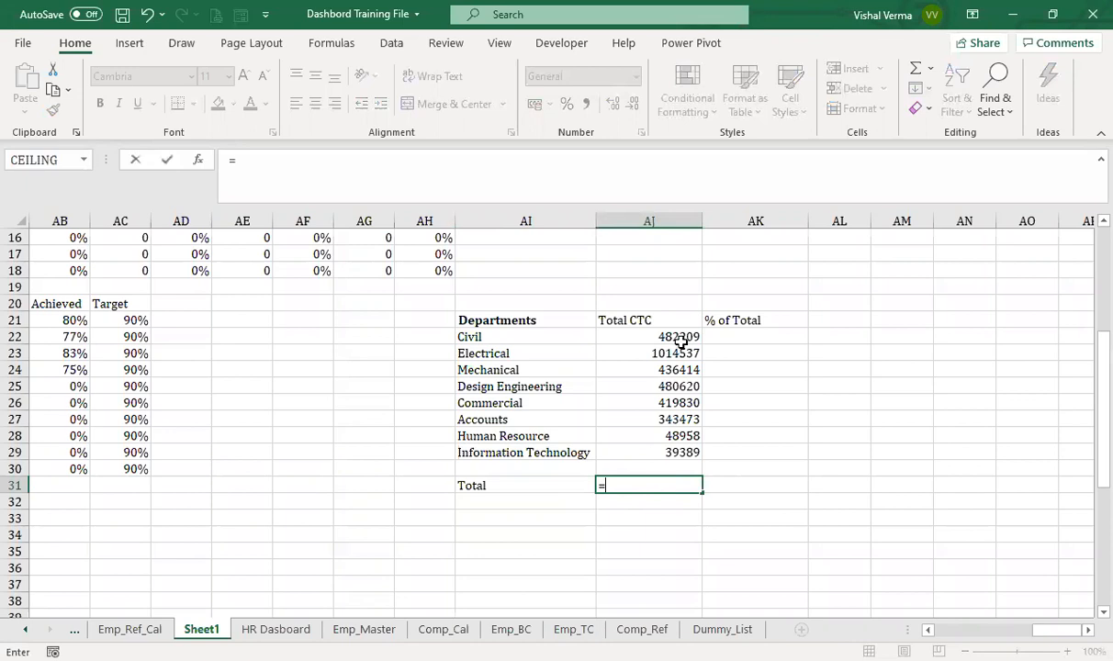
pyautogui.write('SUM(')
pyautogui.click(677, 342)
pyautogui.write(':AJ300')
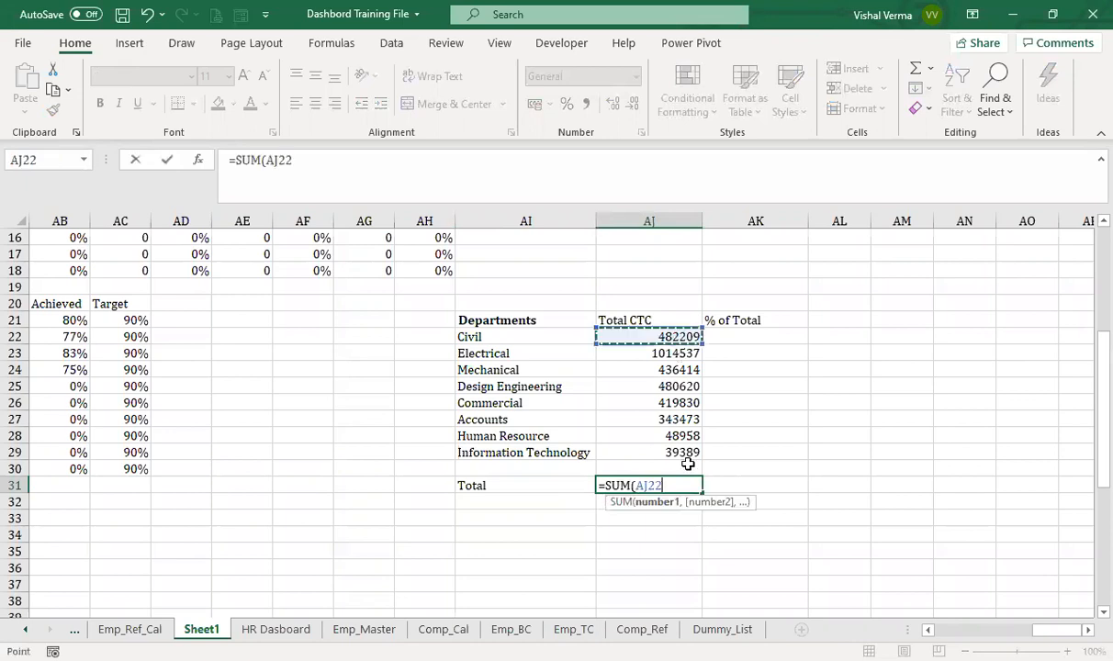
pyautogui.press('Return')
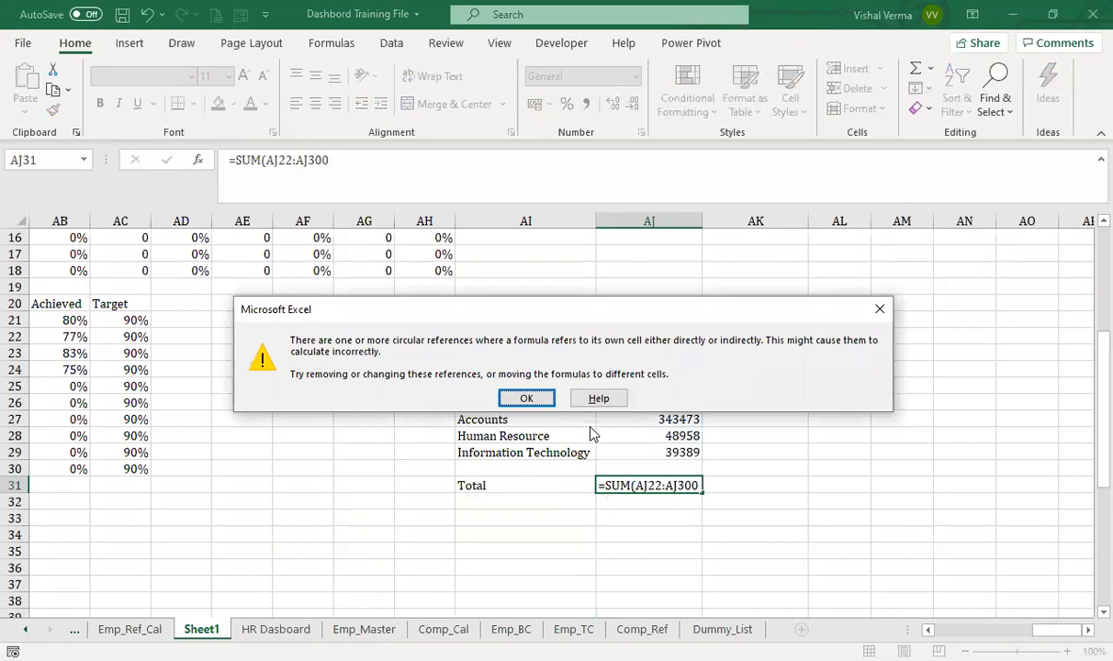
pyautogui.press('Return')
# Enter =SUM(AJ22:AJ29) in AJ31 to total the CTC of all departments.
pyautogui.click(670, 484)
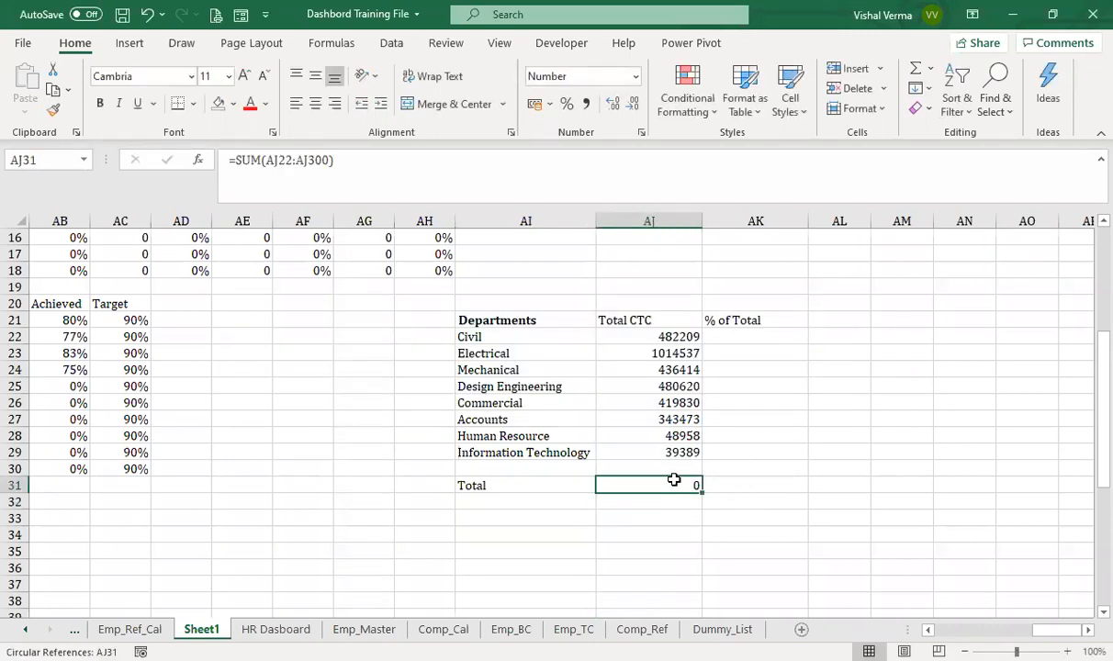
pyautogui.write('=')
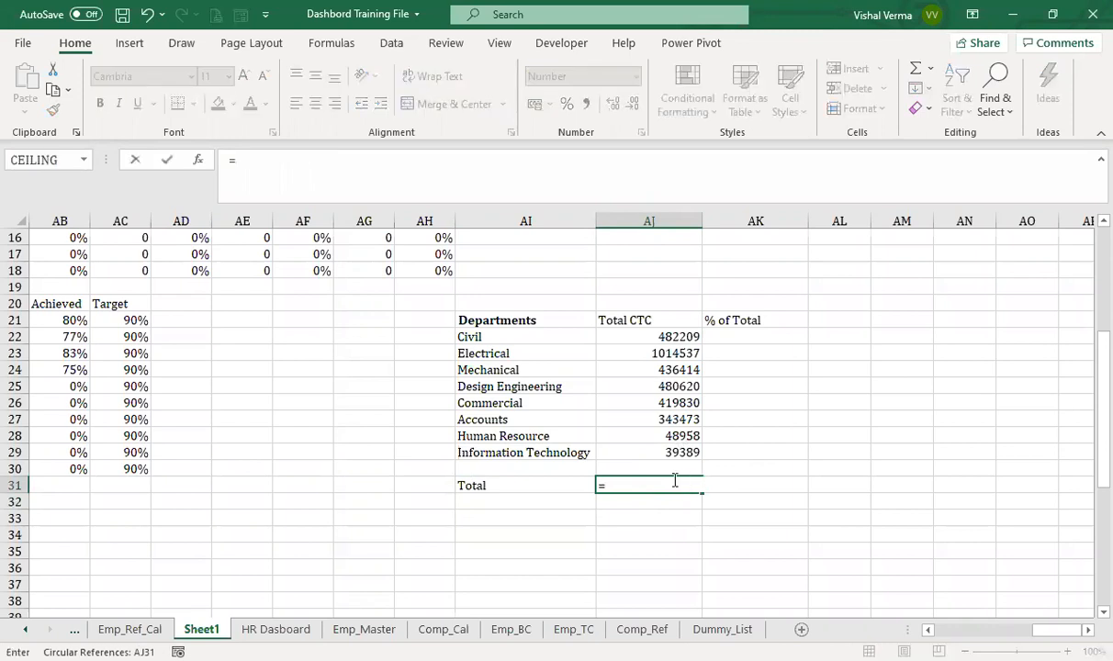
pyautogui.write('SUM(')
pyautogui.click(668, 337)
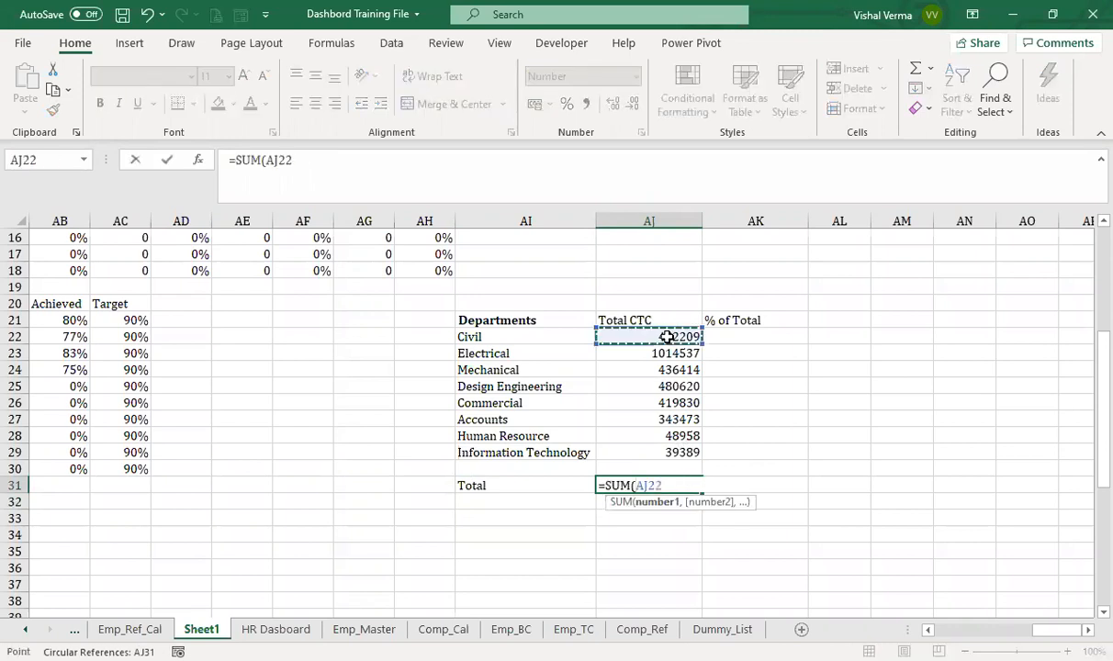
pyautogui.moveTo(667, 337); pyautogui.dragTo(683, 453)
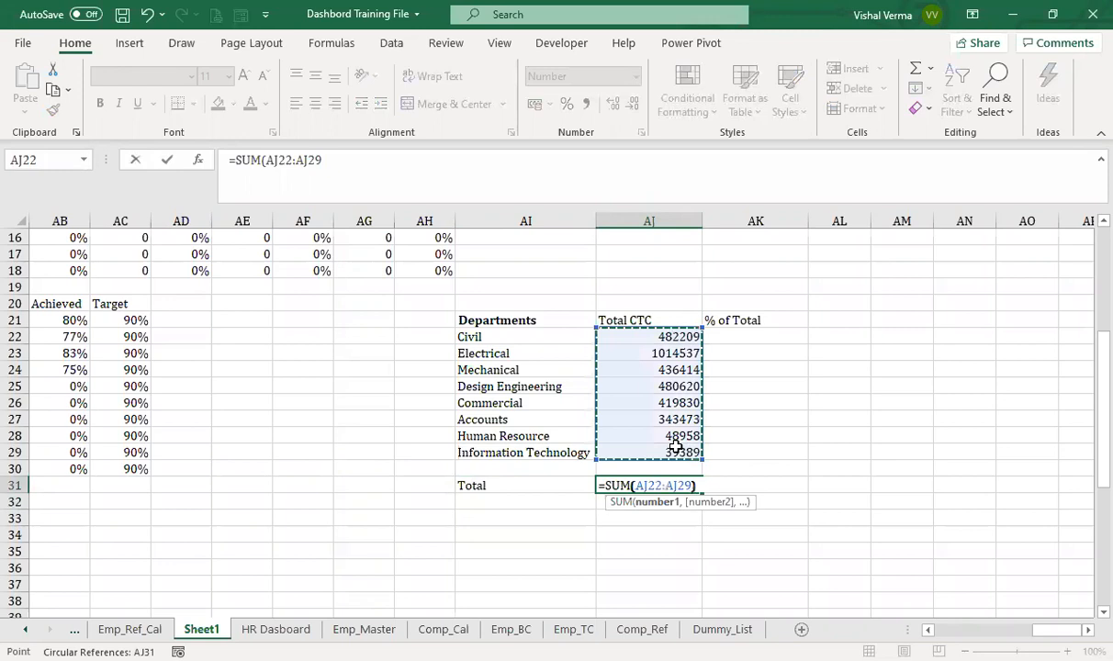
pyautogui.press('Return')
pyautogui.click(679, 485)
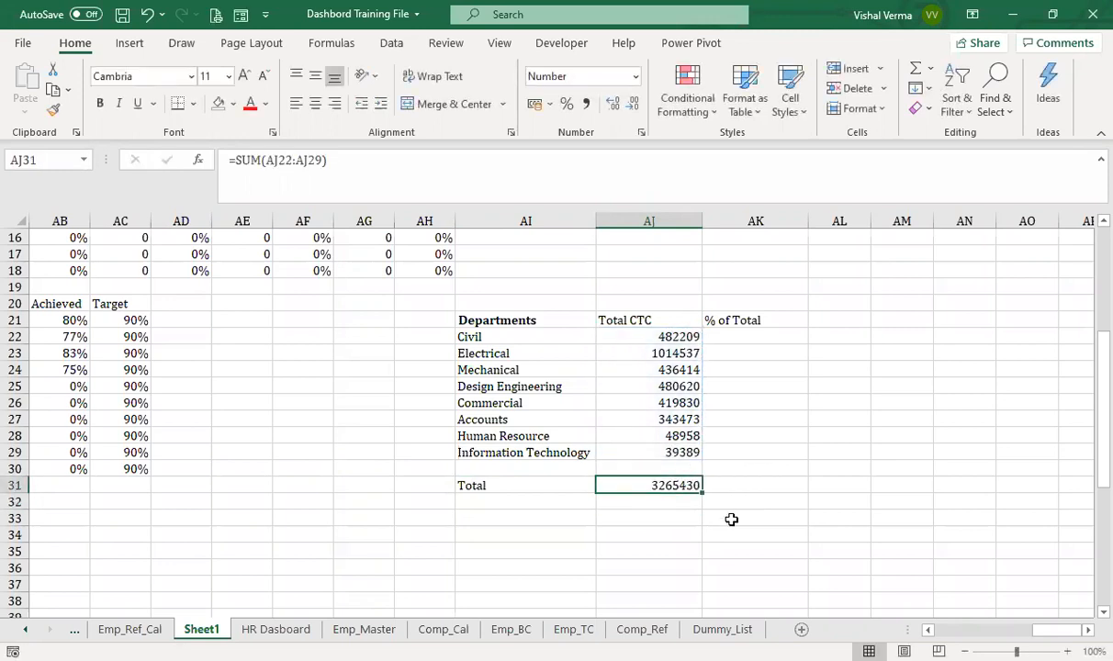
# Enter =AJ22/$AJ$31 in AK22 to calculate the Civil department's share of the total CTC.
pyautogui.click(755, 339)
pyautogui.write('=')
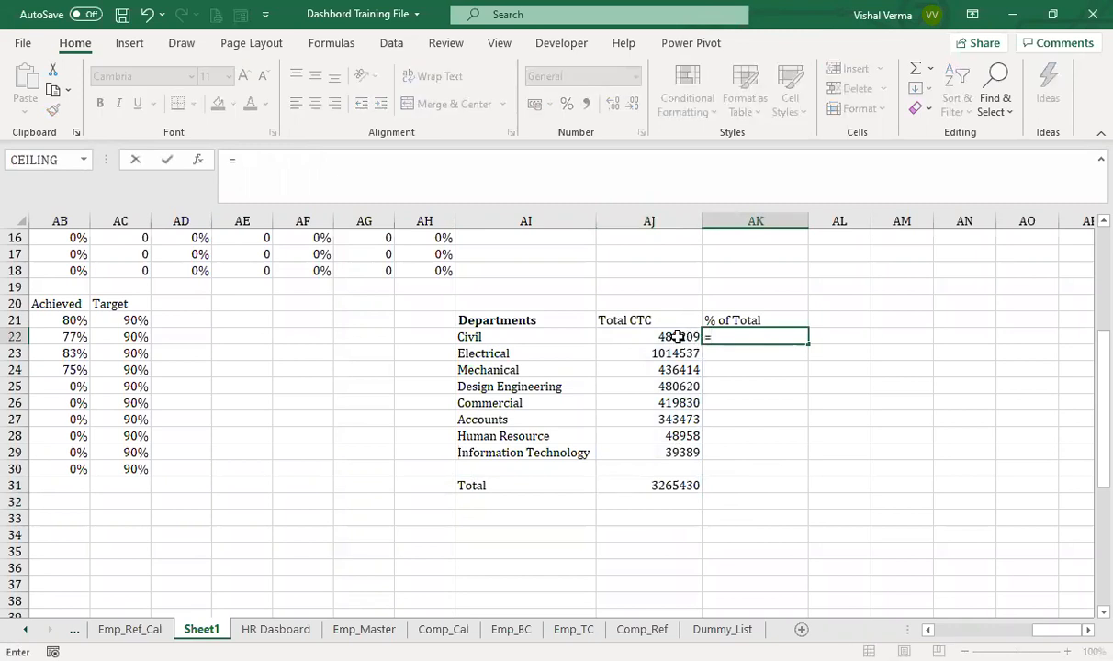
pyautogui.click(676, 337)
pyautogui.write('/')
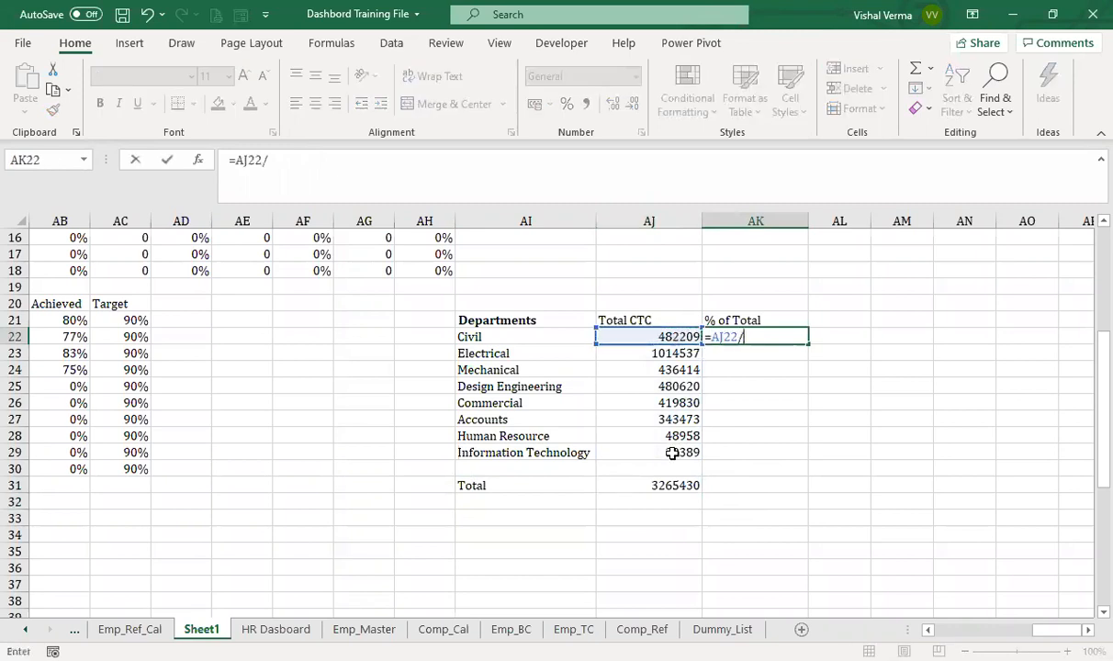
pyautogui.click(673, 485)
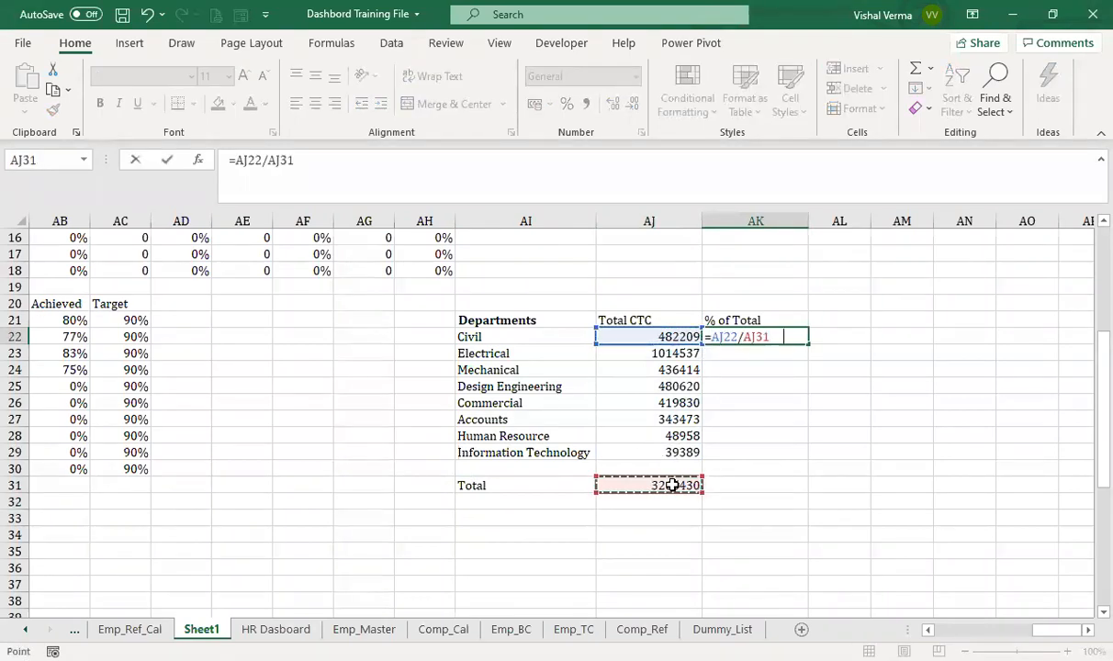
pyautogui.press('Return')
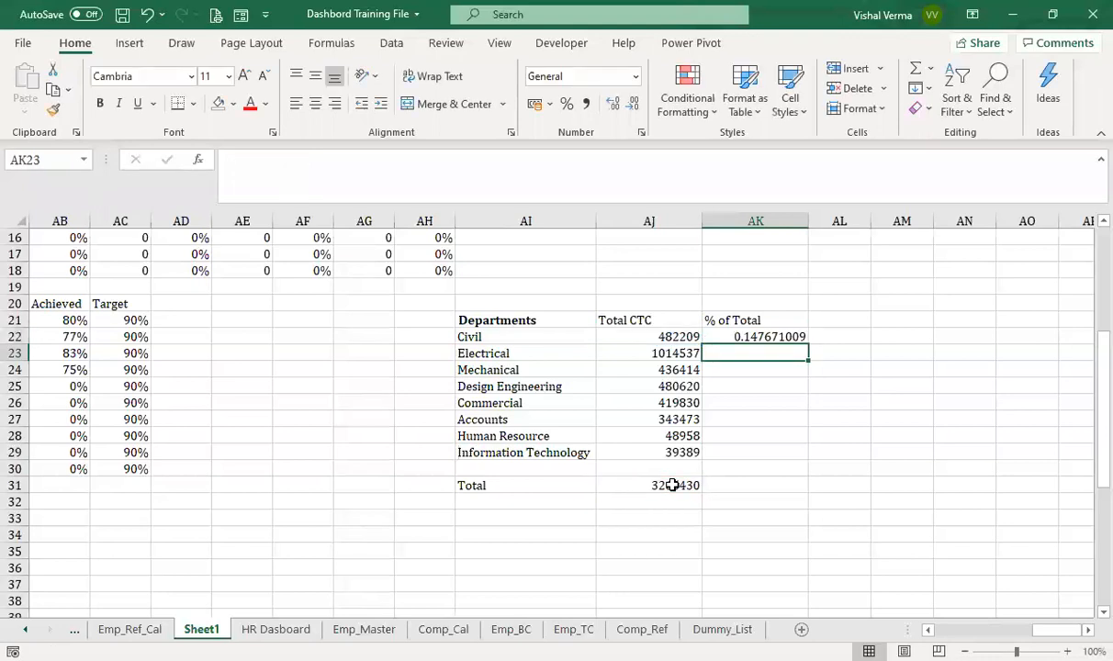
# Fill the % of Total formula from AK22 down to AK29 and format the values as percentages with two decimal places.
pyautogui.click(788, 337)
pyautogui.moveTo(808, 343); pyautogui.dragTo(808, 459)
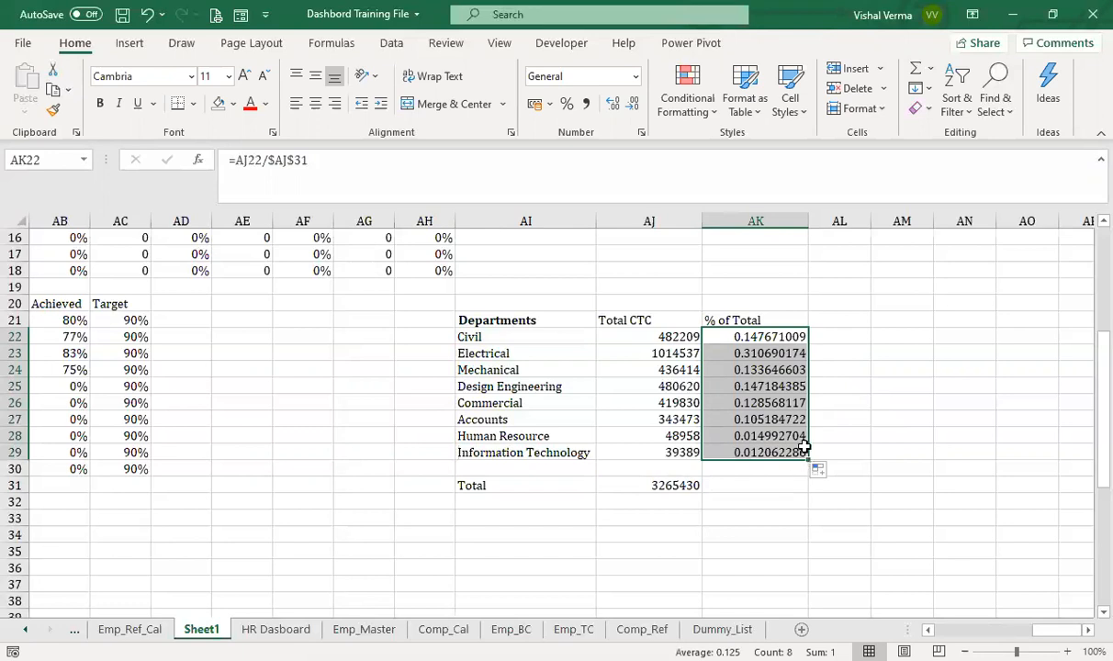
pyautogui.click(566, 103)
pyautogui.click(612, 104)
pyautogui.click(612, 104)
pyautogui.click(936, 518)
pyautogui.moveTo(778, 337); pyautogui.dragTo(774, 459)
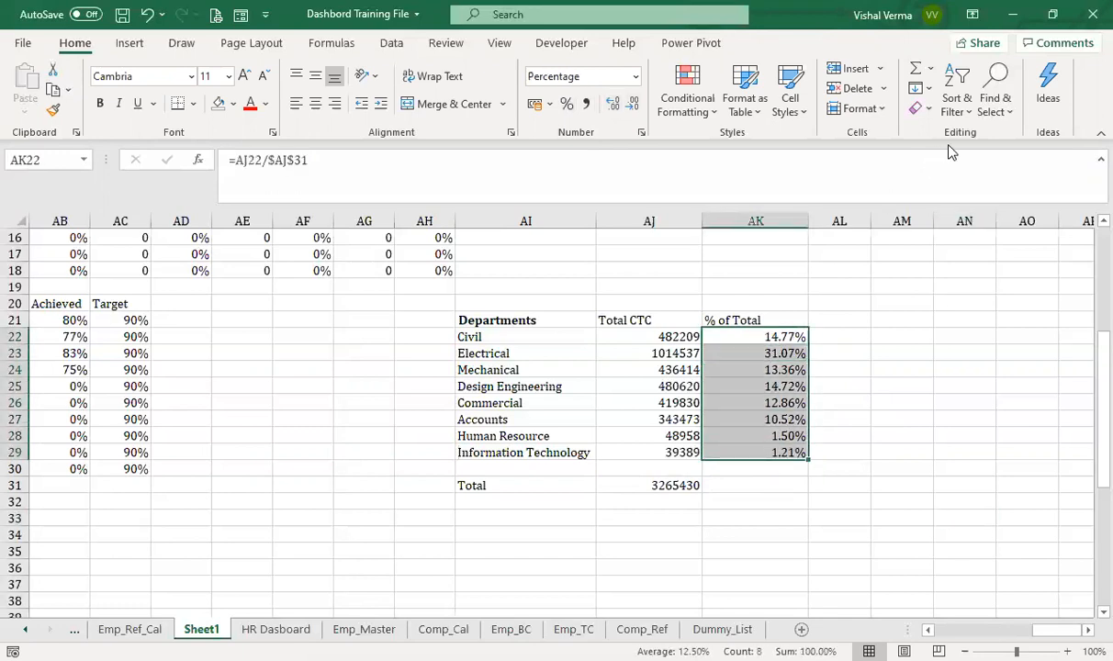
# Try pasting a copy of the department CTC table AI21:AK31 at B42, and undo the paste.
pyautogui.moveTo(470, 318); pyautogui.dragTo(795, 484)
pyautogui.hotkey('ctrl', 'c')
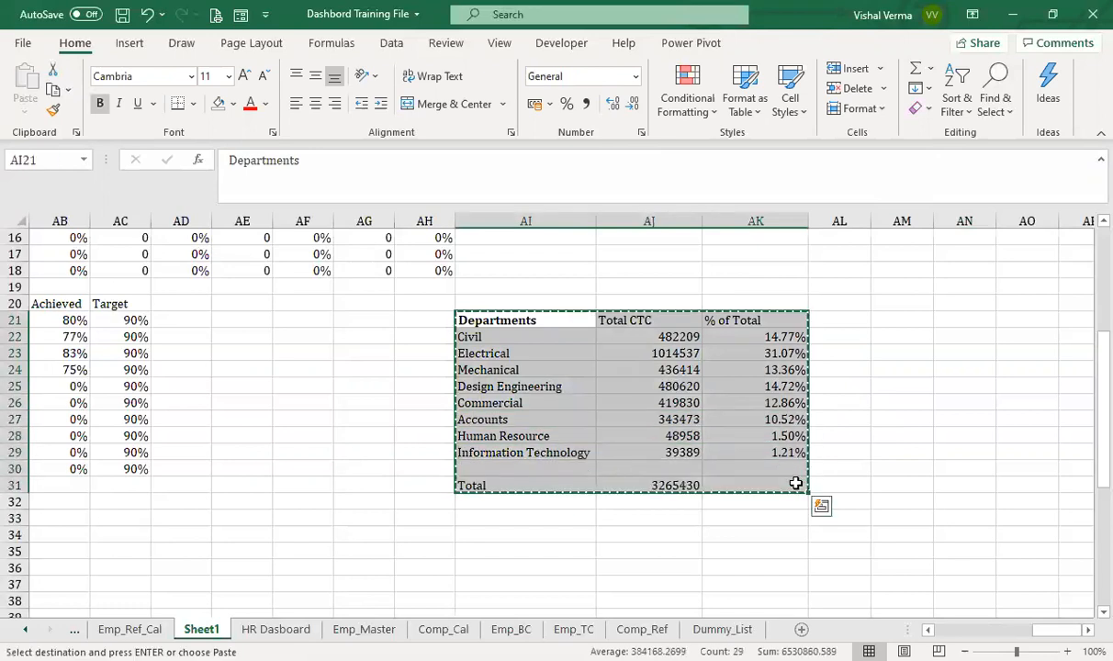
pyautogui.hscroll(-10, 795, 483)
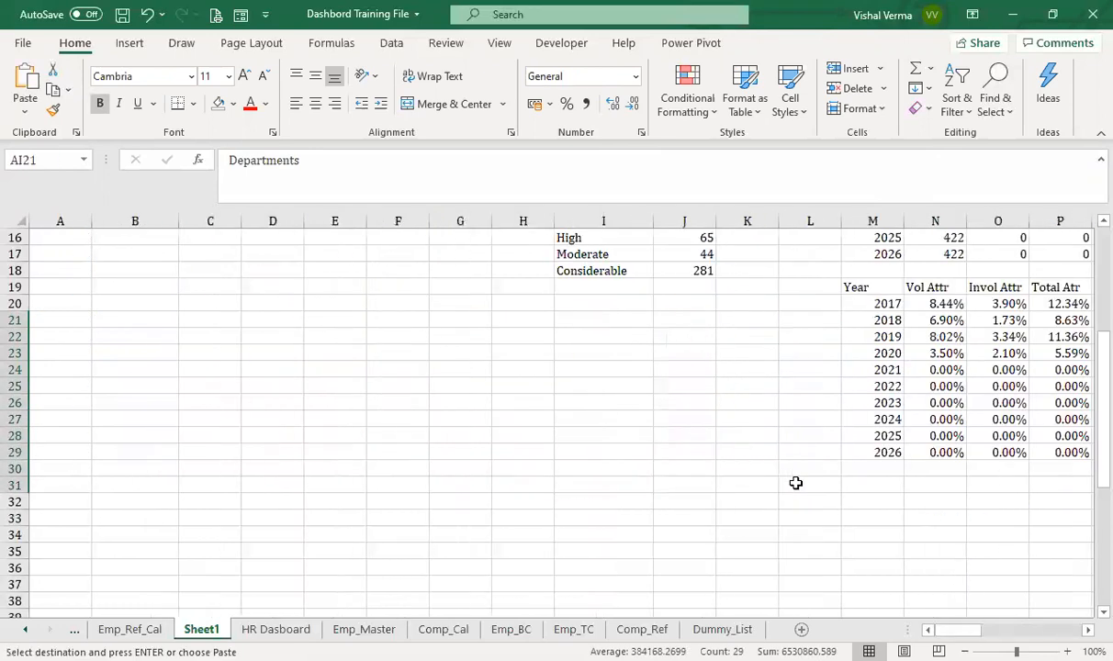
pyautogui.scroll(-4, 282, 472)
pyautogui.scroll(6, 283, 471)
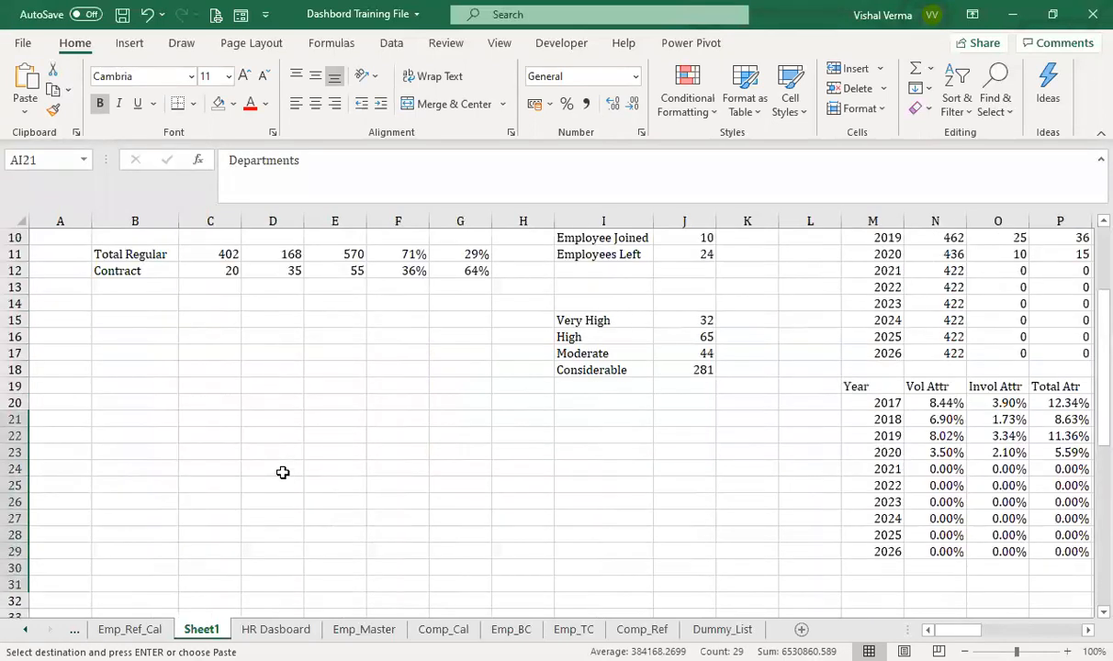
pyautogui.scroll(-7, 282, 471)
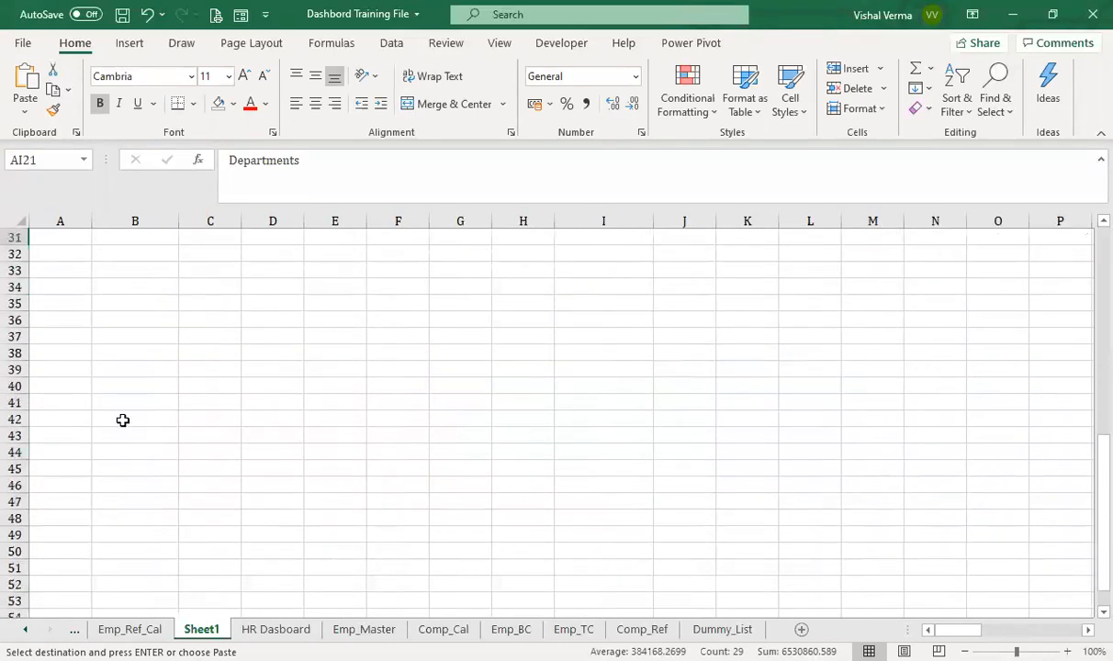
pyautogui.click(131, 419)
pyautogui.hotkey('ctrl', 'v')
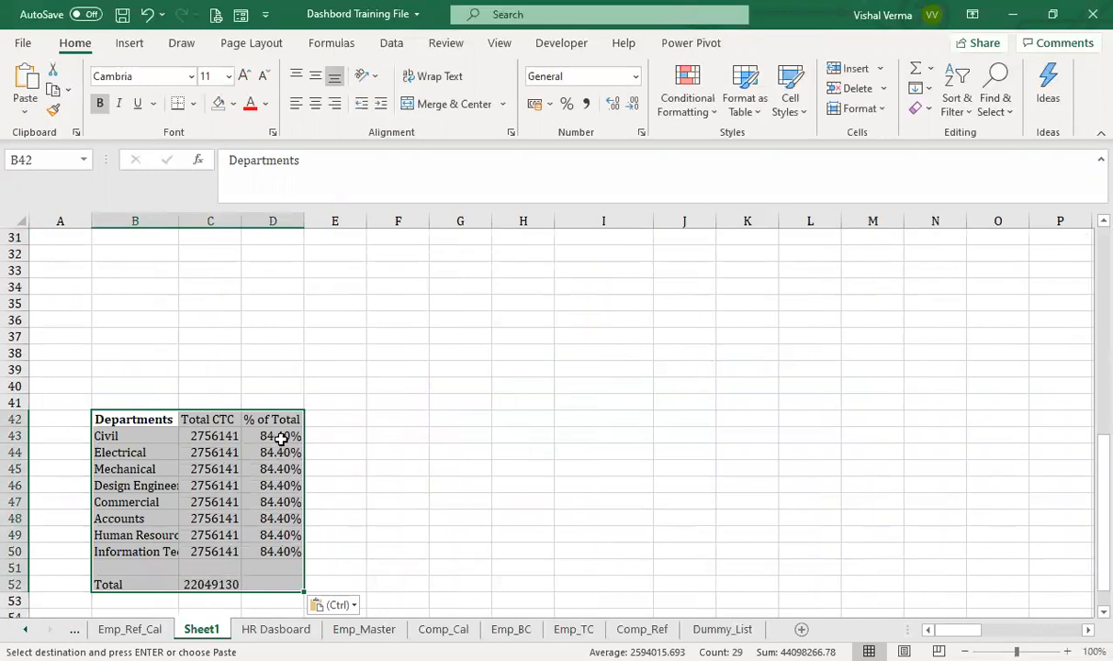
pyautogui.hotkey('ctrl', 'z')
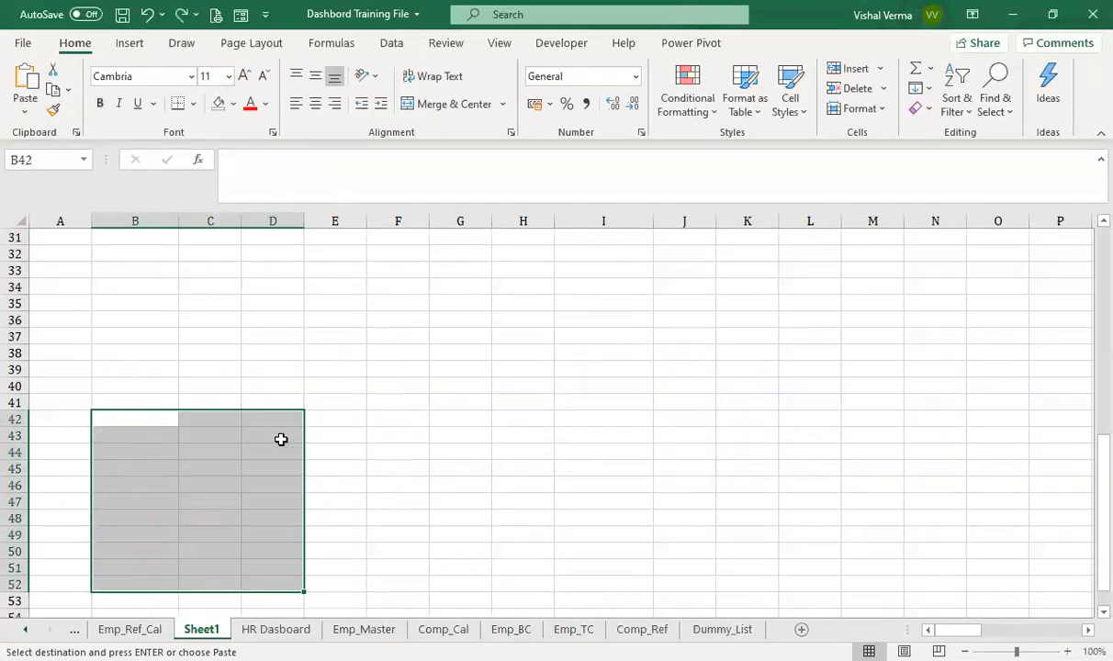
pyautogui.hscroll(12, 281, 440)
pyautogui.hscroll(-6, 281, 440)
pyautogui.scroll(5, 281, 440)
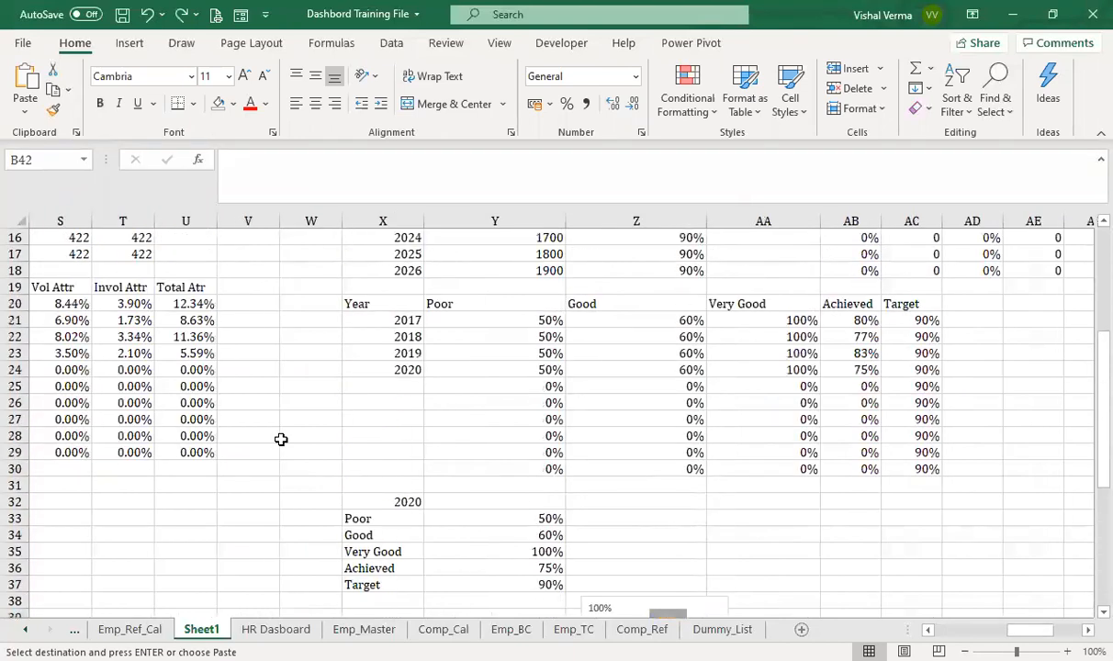
pyautogui.hscroll(3, 281, 439)
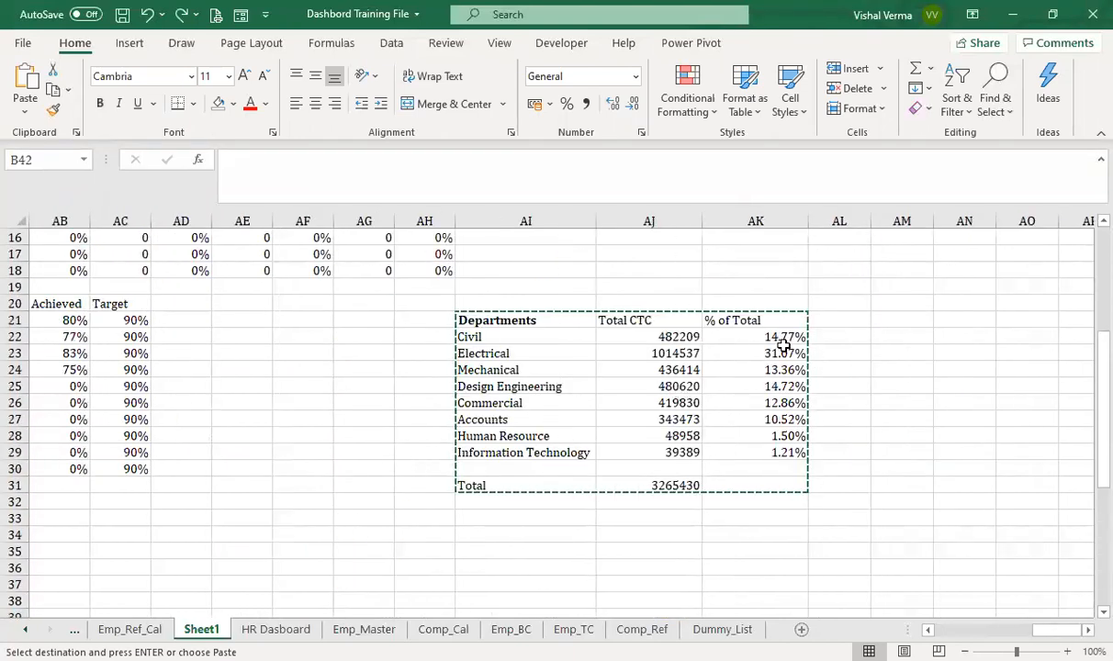
# Convert the range AI21:AK31 into an Excel table with headers.
pyautogui.moveTo(538, 319); pyautogui.dragTo(771, 483)
pyautogui.write('T')
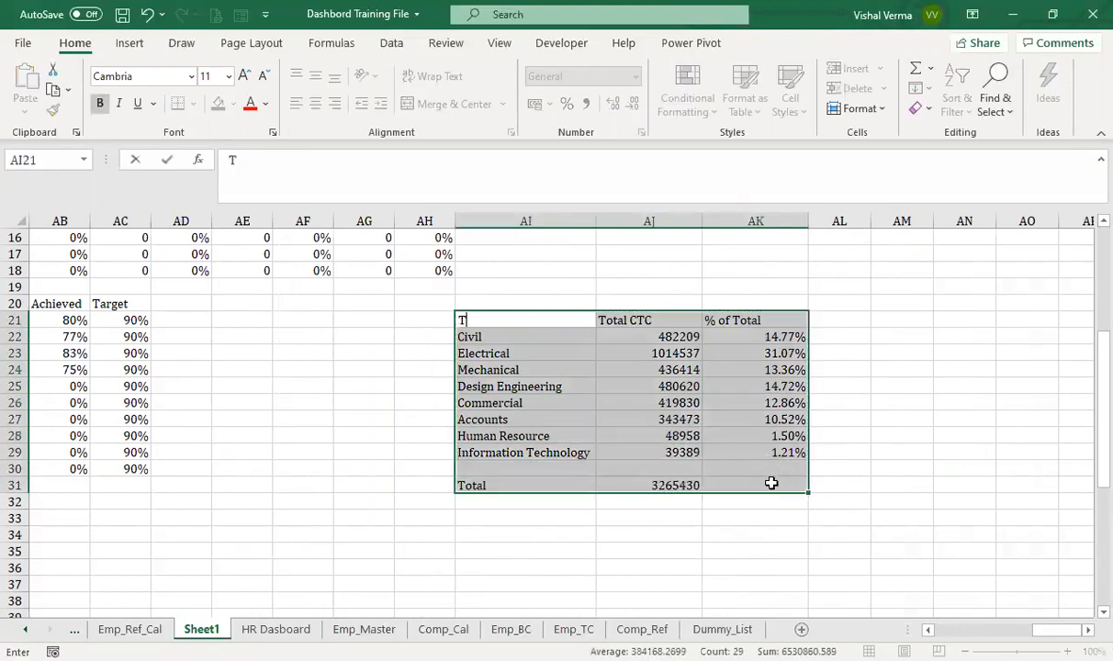
pyautogui.press('Escape')
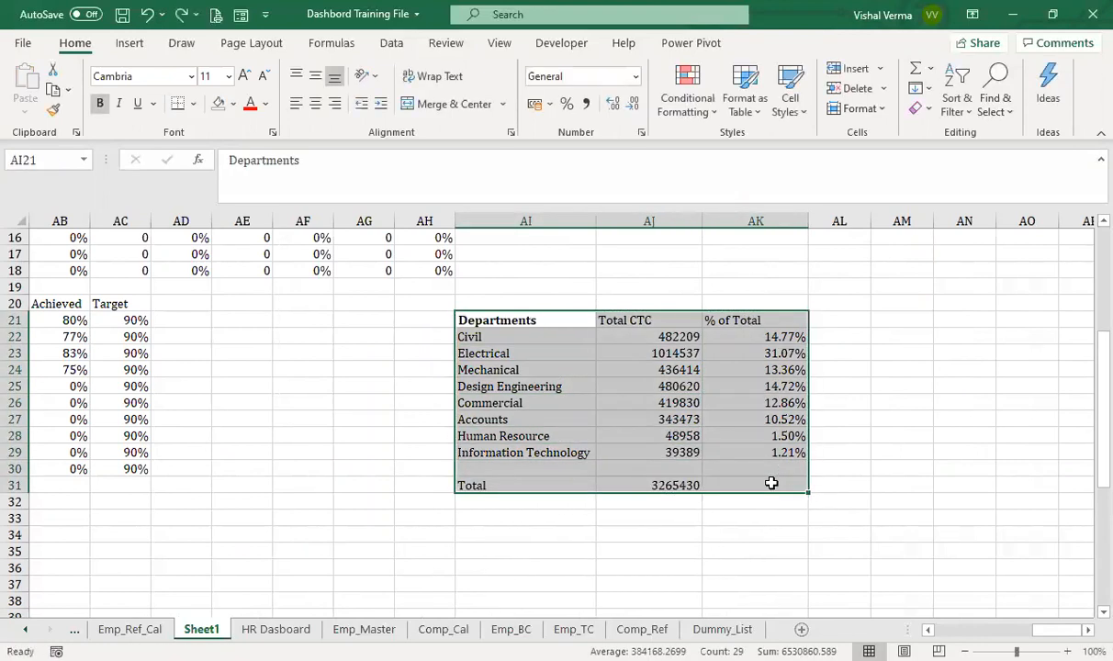
pyautogui.hotkey('ctrl', 't')
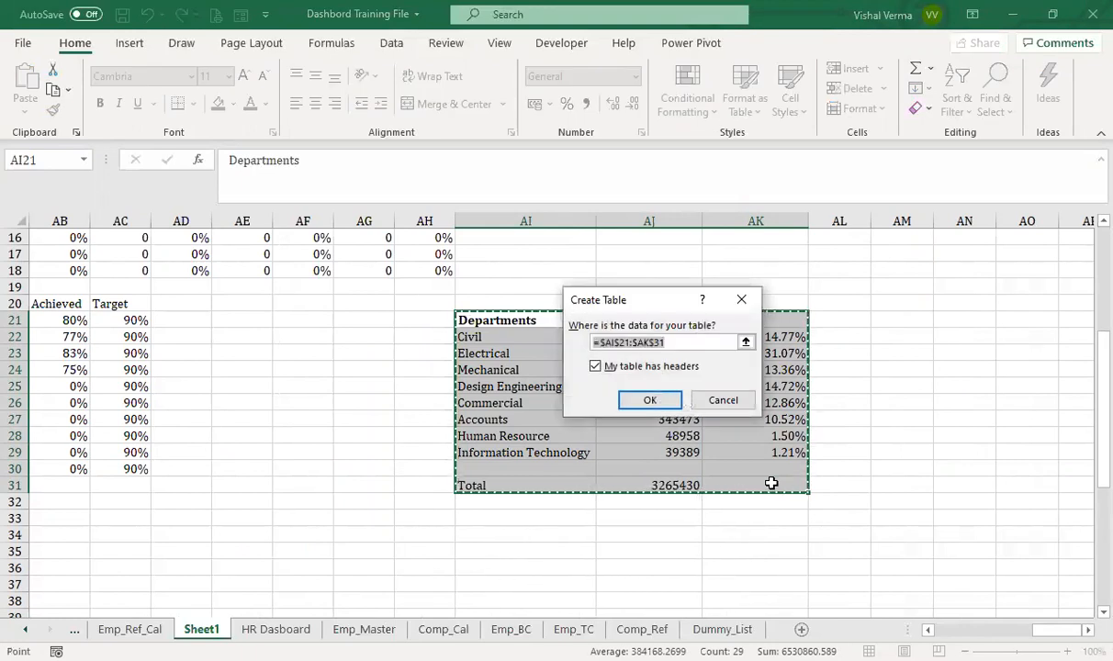
pyautogui.press('Return')
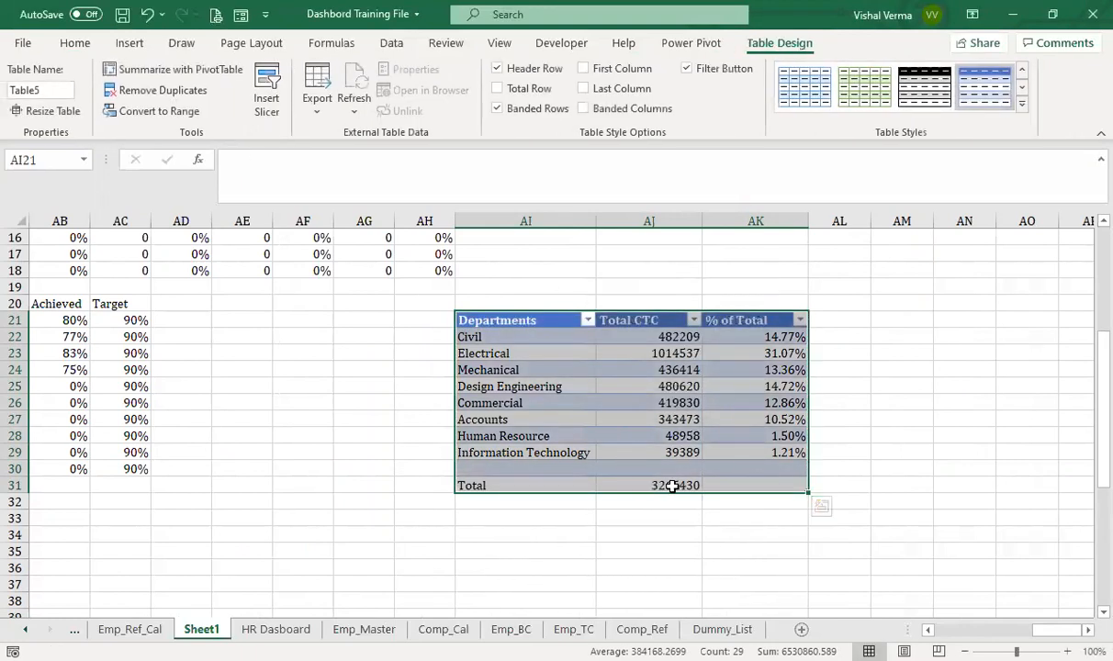
pyautogui.click(716, 485)
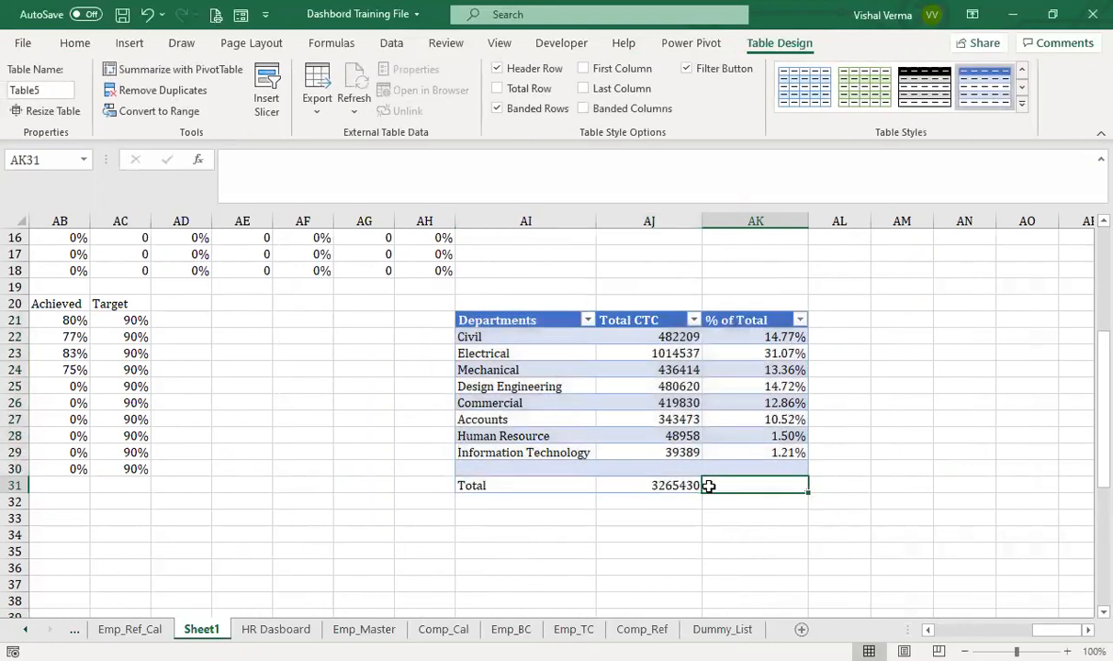
# Try to sort the department table by % of Total from largest to smallest.
pyautogui.click(800, 319)
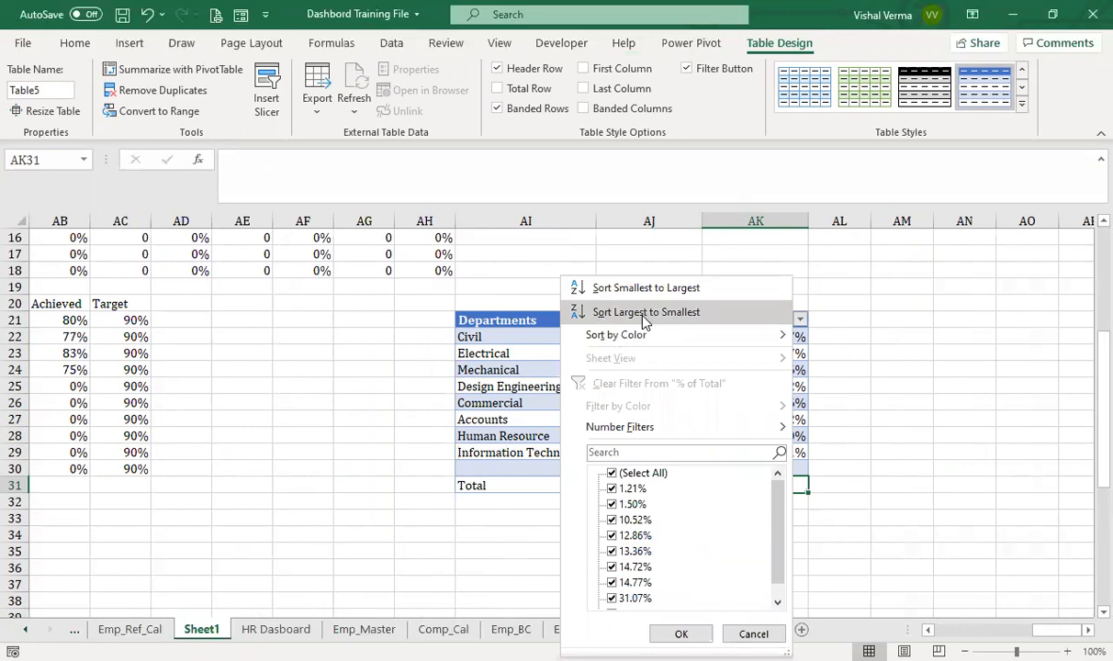
pyautogui.click(643, 313)
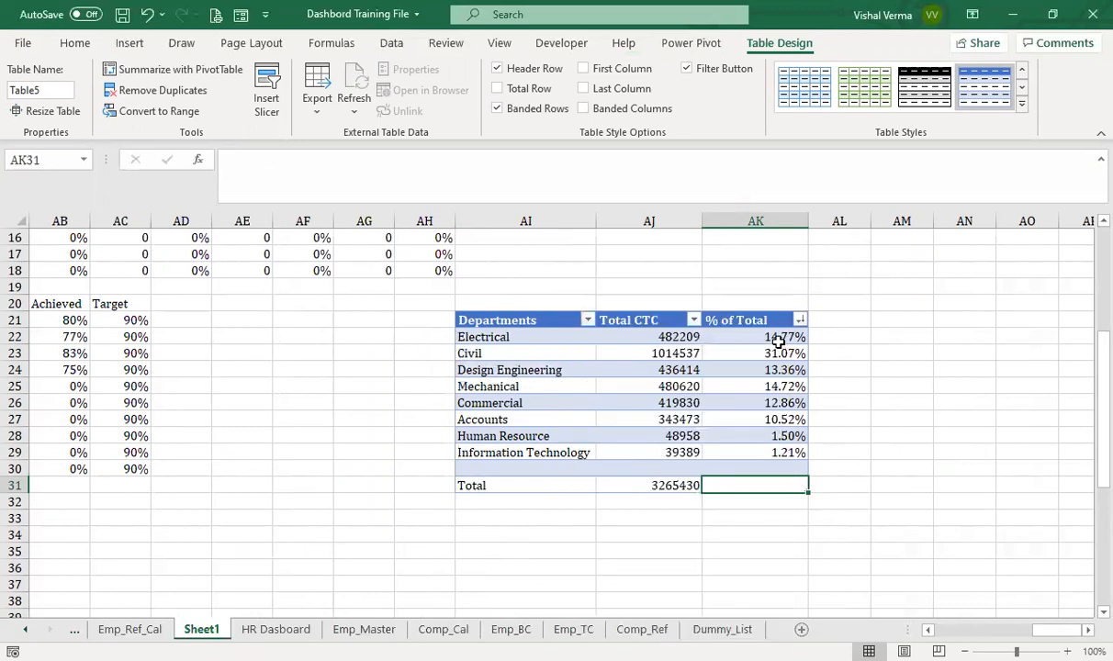
pyautogui.click(799, 319)
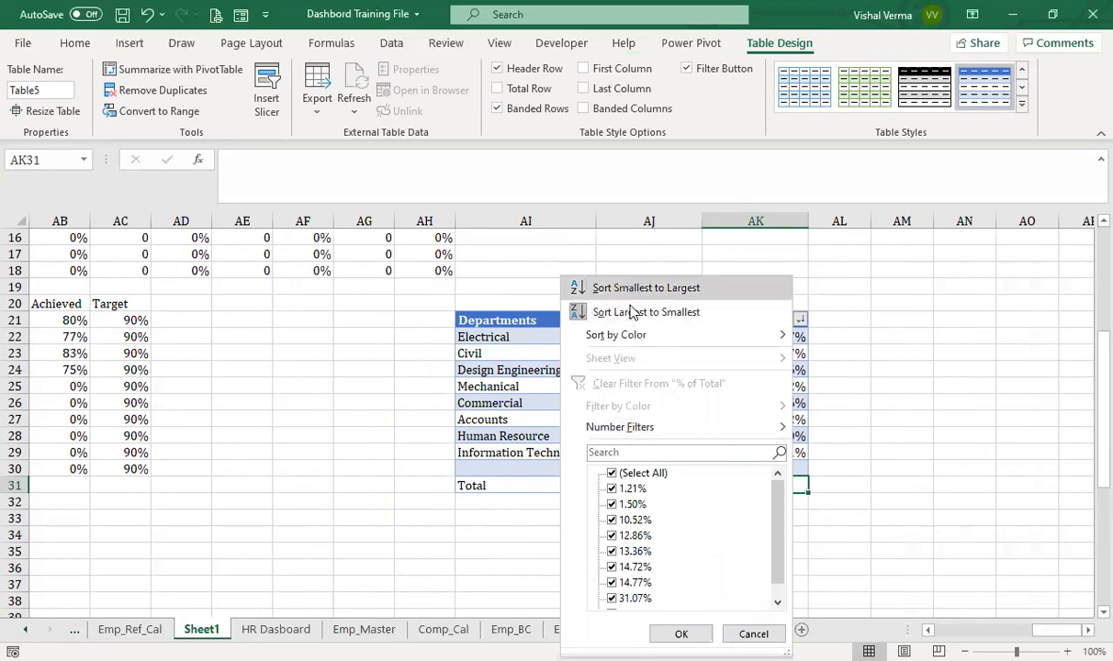
pyautogui.click(632, 316)
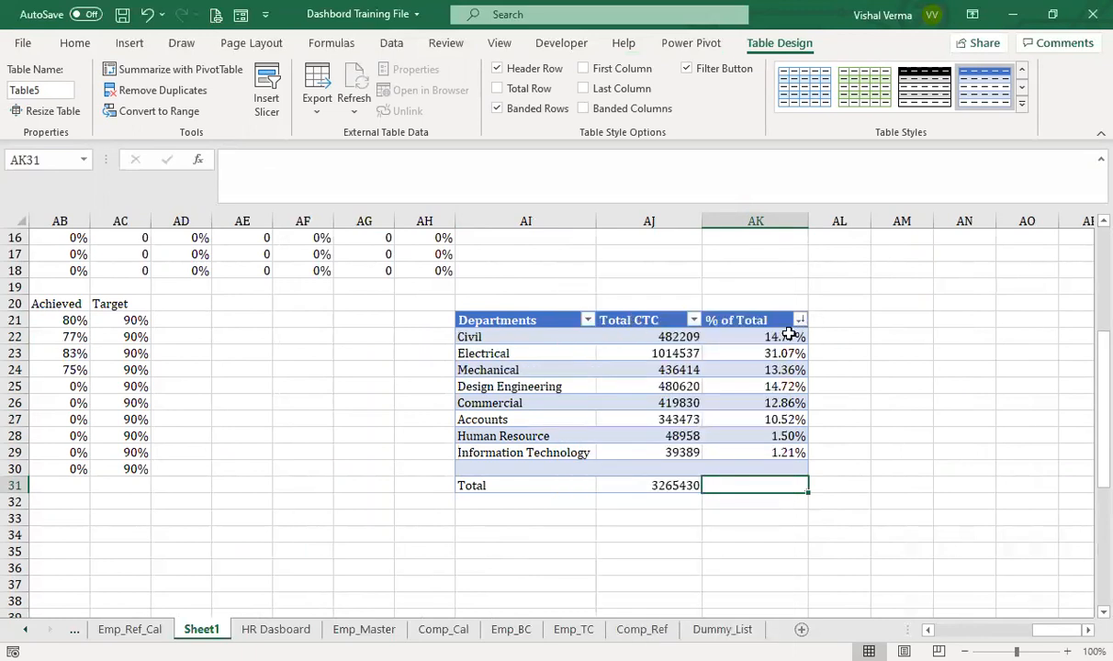
pyautogui.click(798, 320)
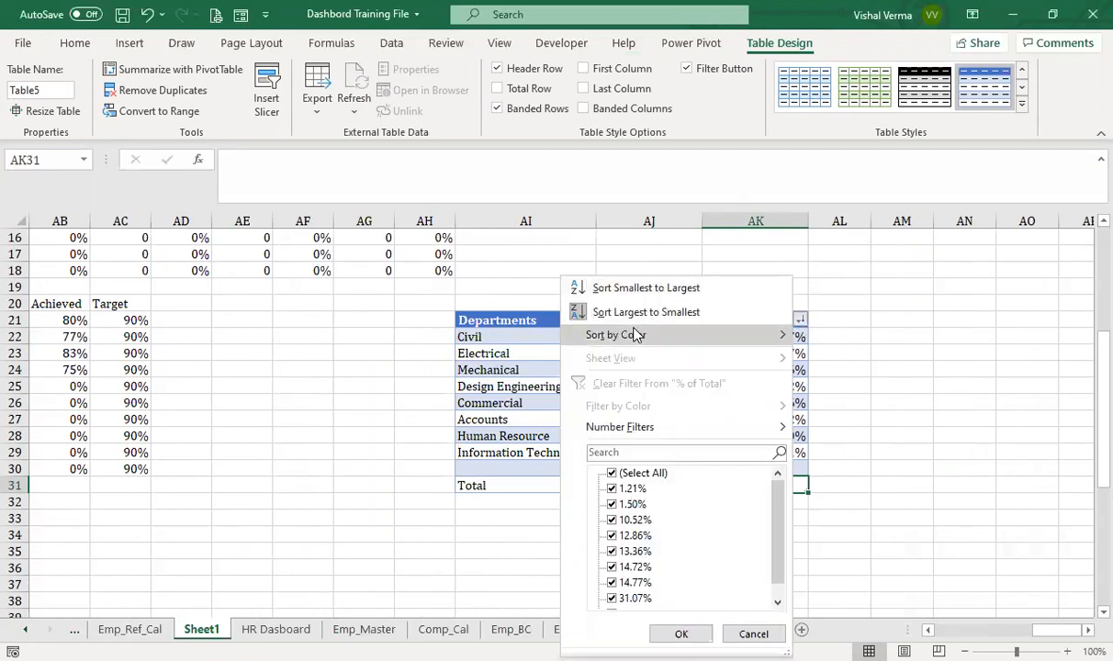
pyautogui.click(643, 312)
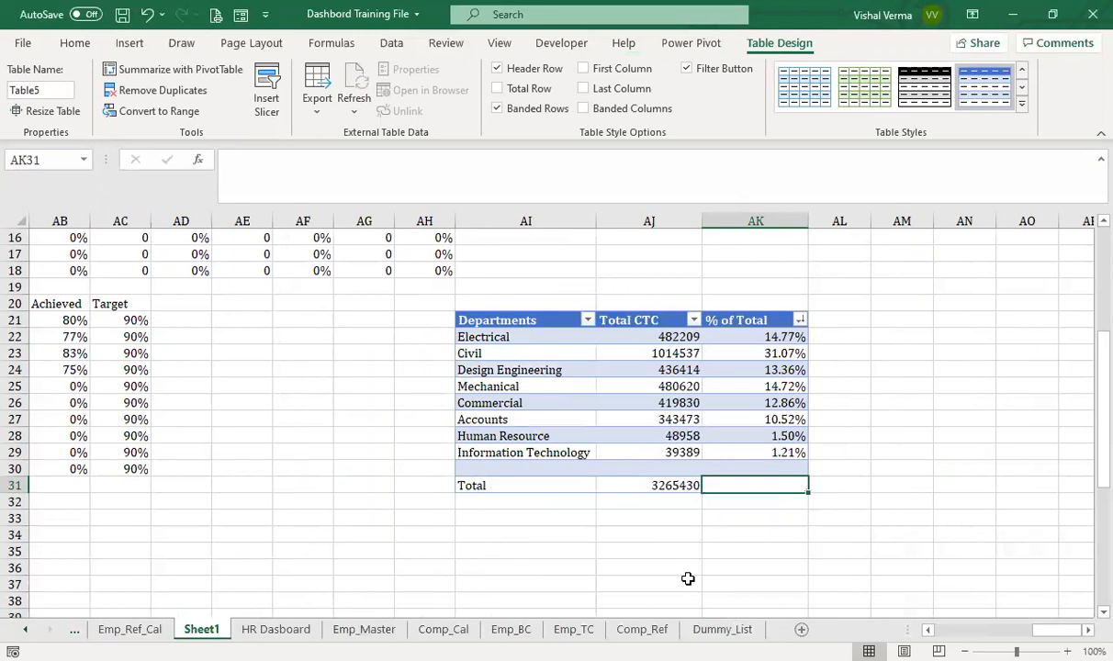
pyautogui.click(797, 517)
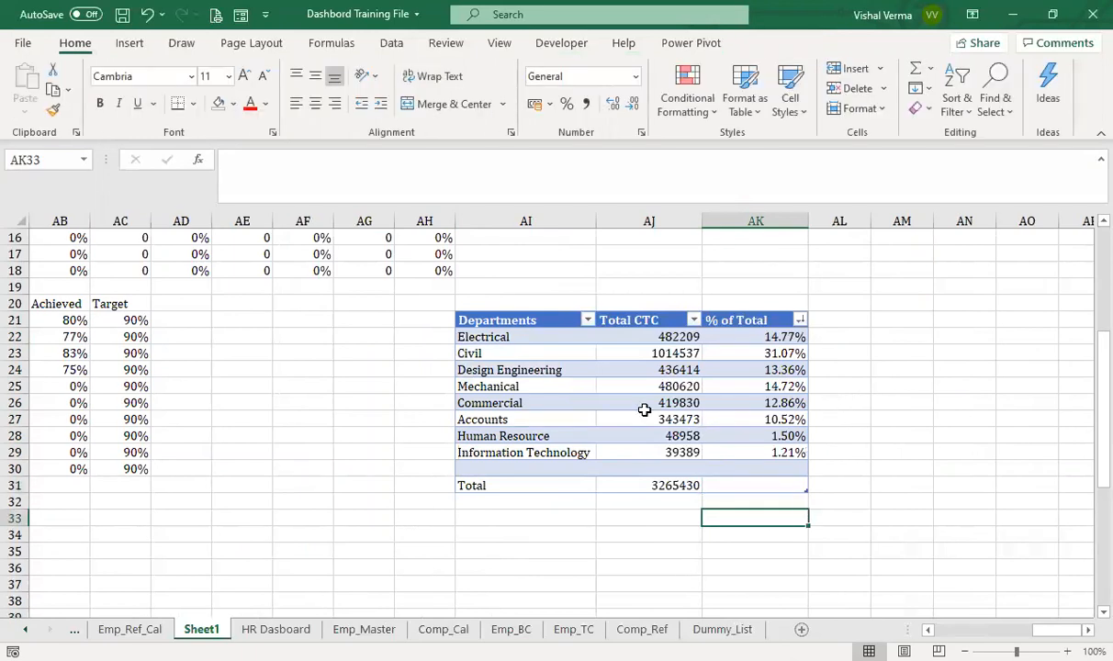
# Undo the sorts on the department table, keeping the range AI21:AK31 as an Excel table.
pyautogui.hotkey('ctrl', 'z')
pyautogui.hotkey('ctrl', 'z')
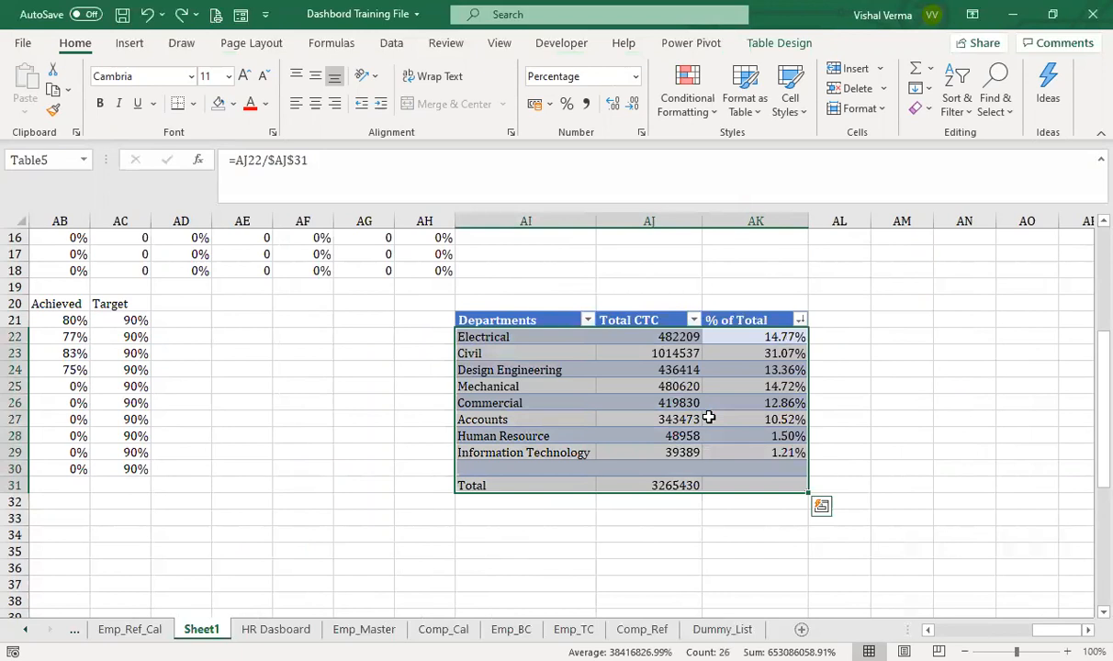
pyautogui.hotkey('ctrl', 'z')
pyautogui.hotkey('ctrl', 'z')
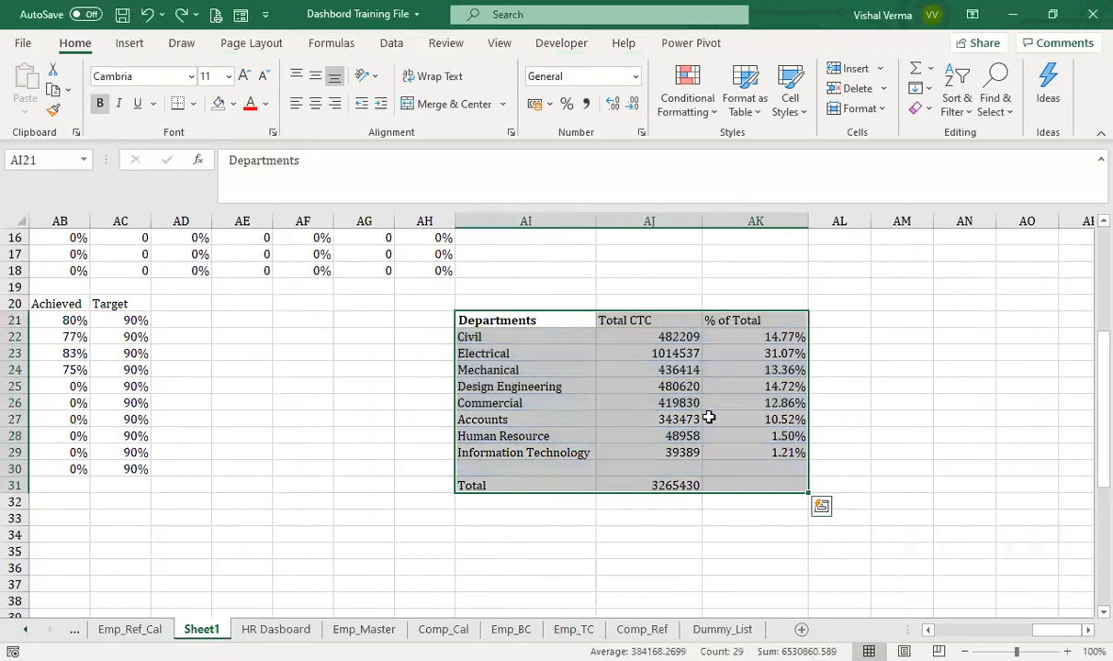
pyautogui.click(181, 14)
pyautogui.click(848, 431)
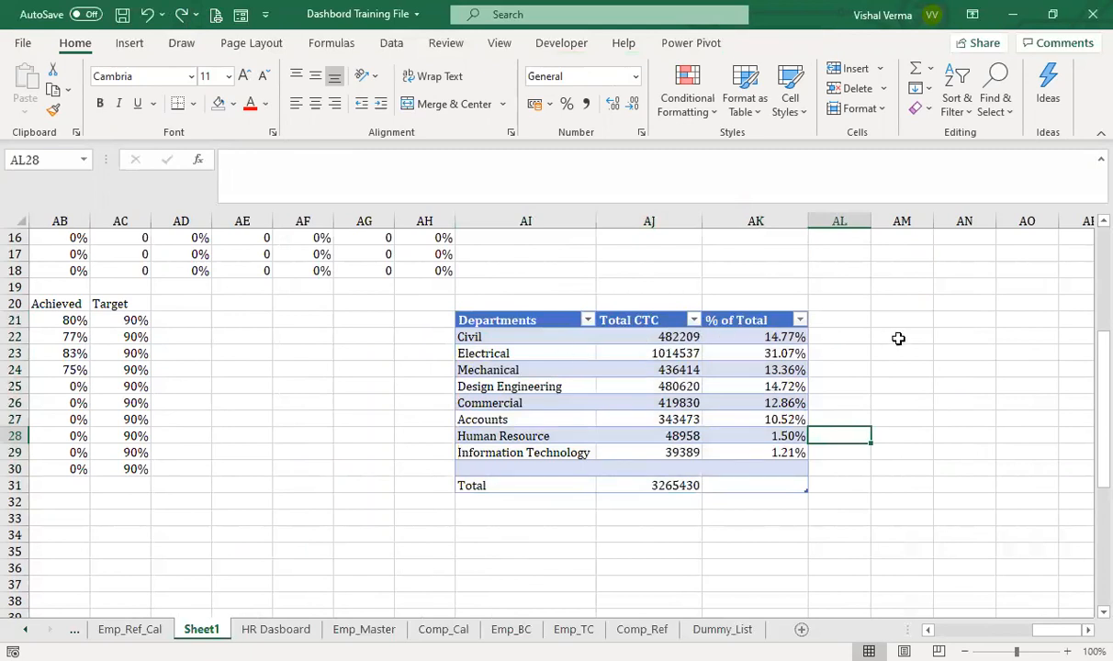
pyautogui.click(782, 337)
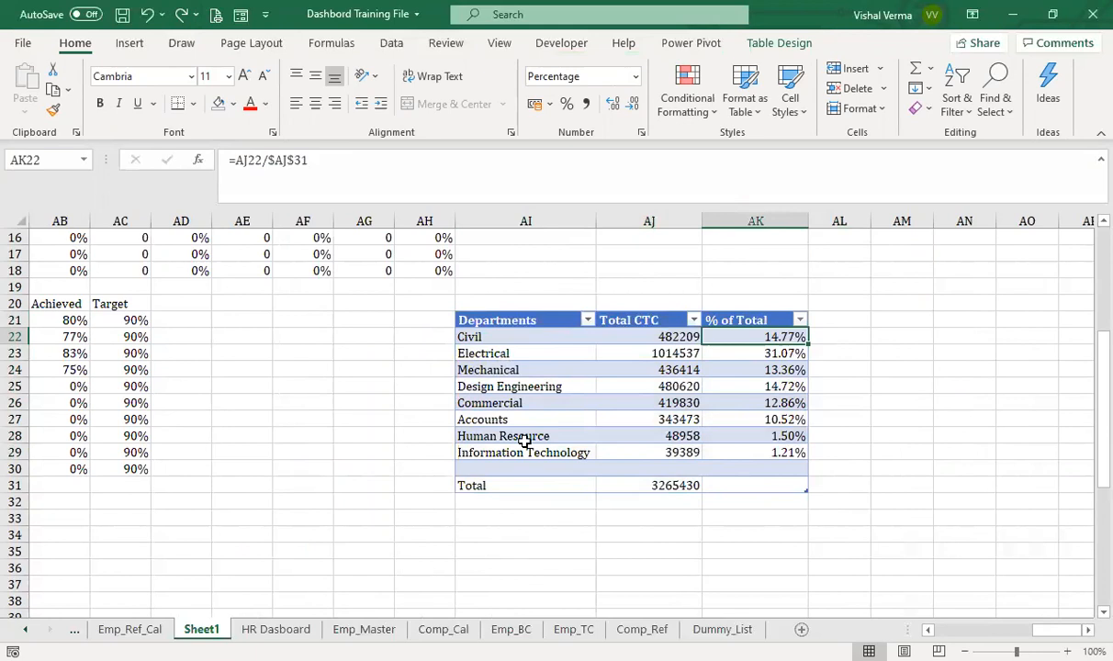
pyautogui.click(503, 336)
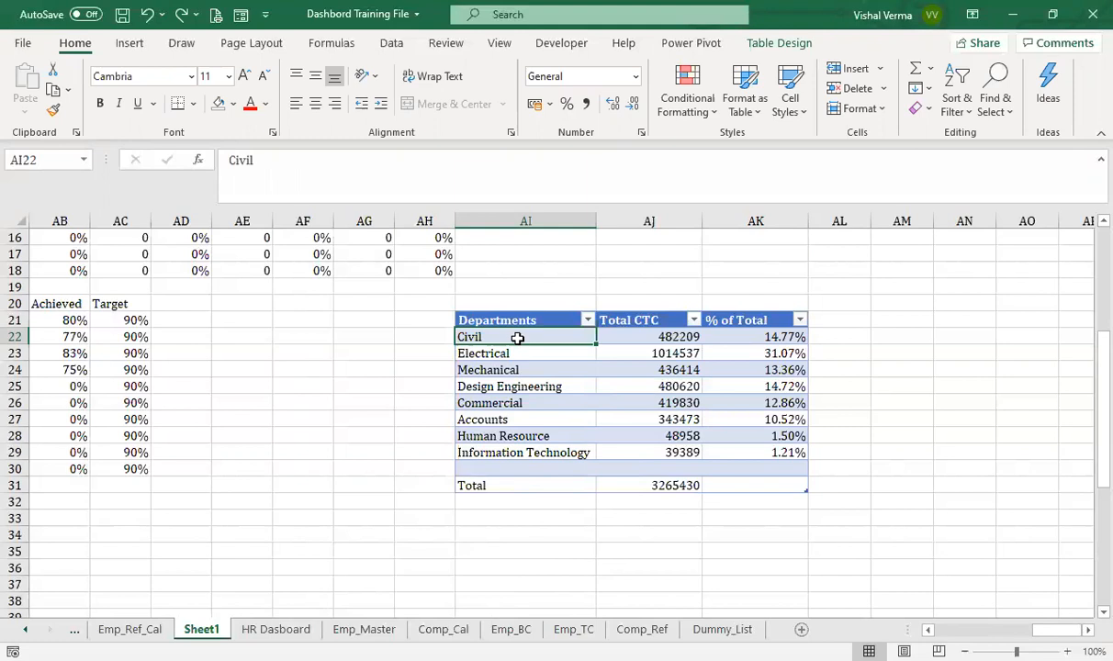
pyautogui.click(956, 351)
pyautogui.write('Ele')
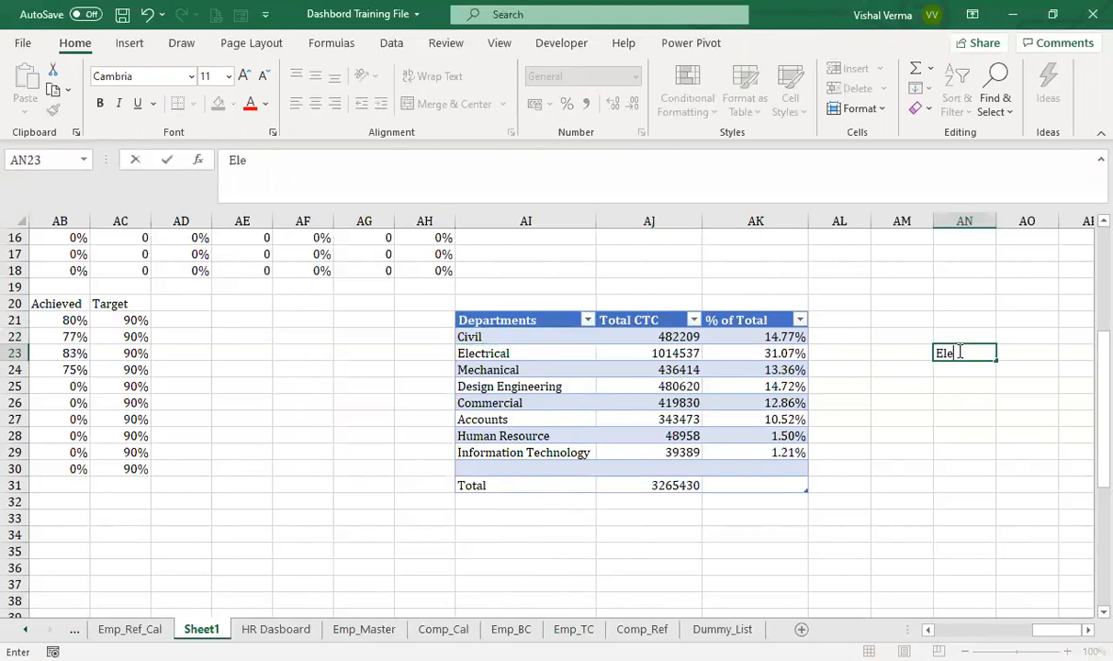
pyautogui.write('ctrical')
pyautogui.press('Return')
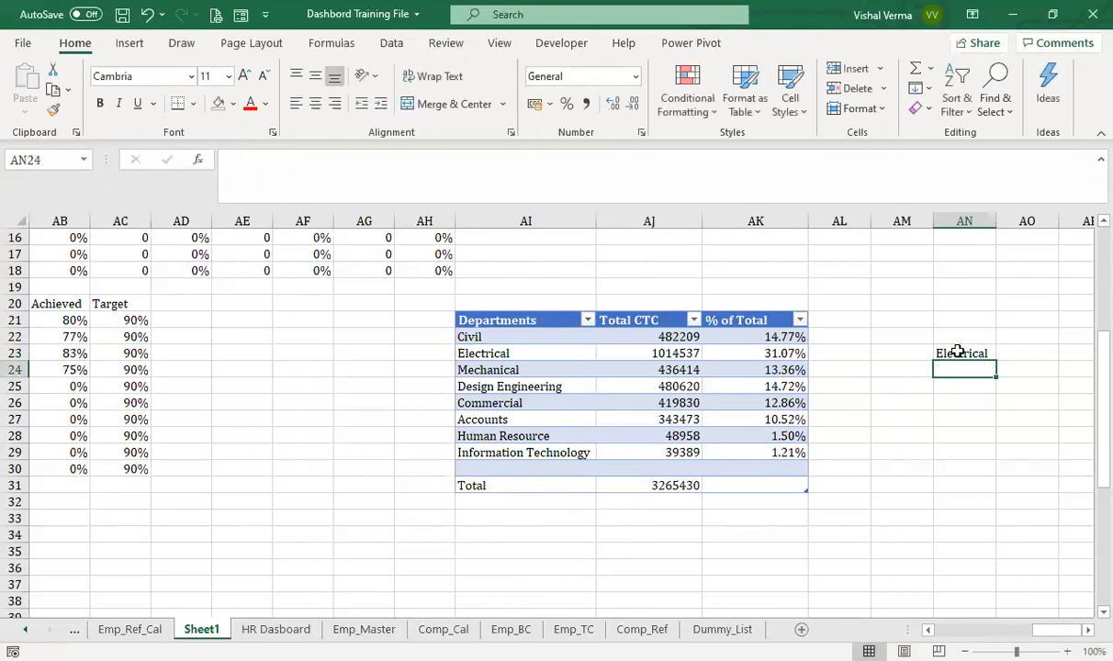
pyautogui.write('Ci')
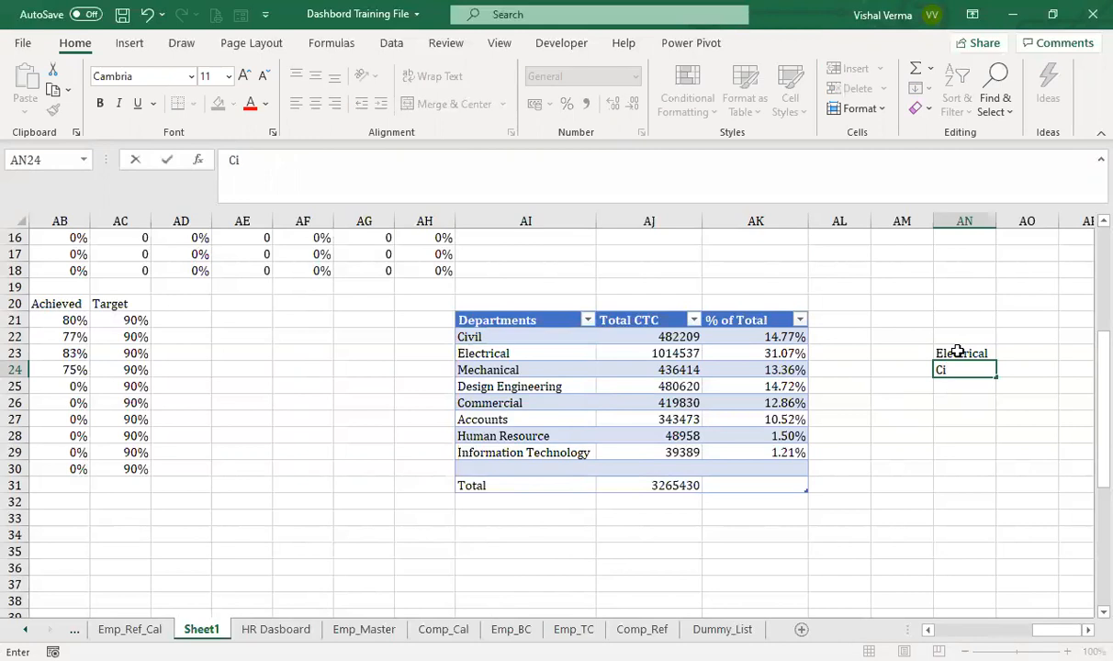
pyautogui.click(957, 353)
pyautogui.press('BackSpace')
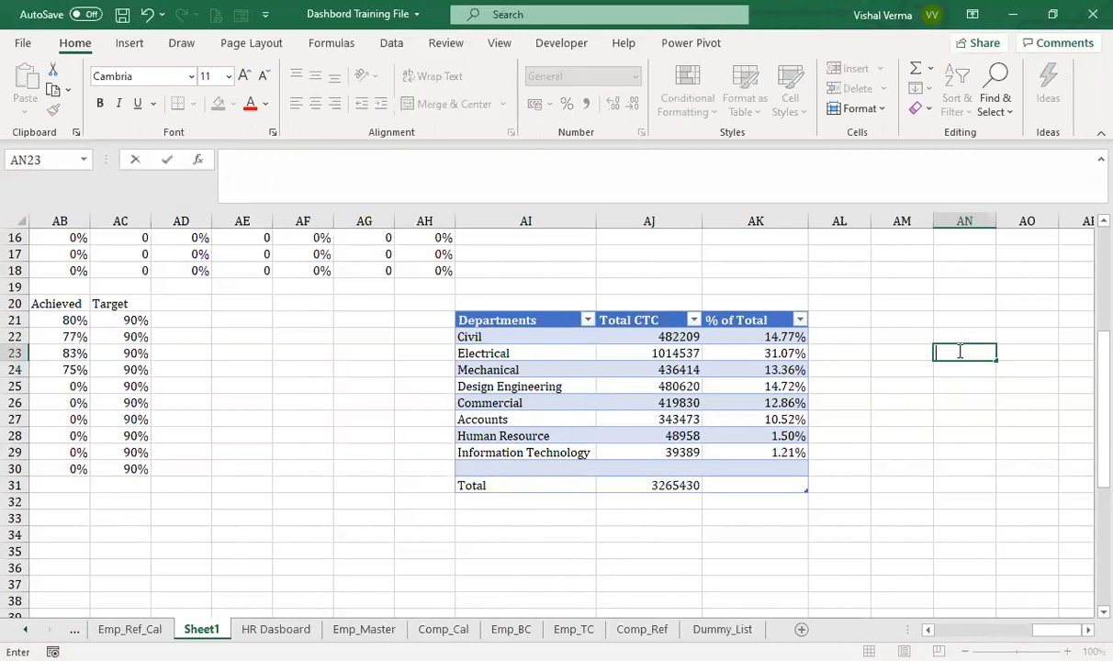
pyautogui.click(902, 484)
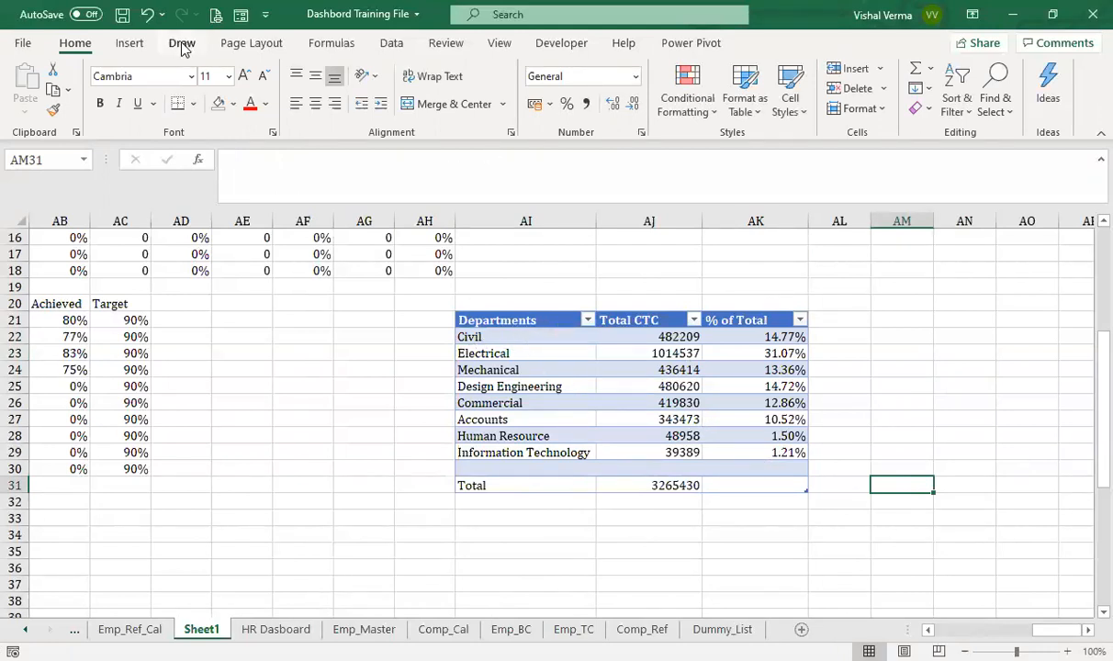
# Insert a 2-D clustered bar chart from the Departments and % of Total data in AI21:AI29 and AK21:AK29.
pyautogui.click(130, 48)
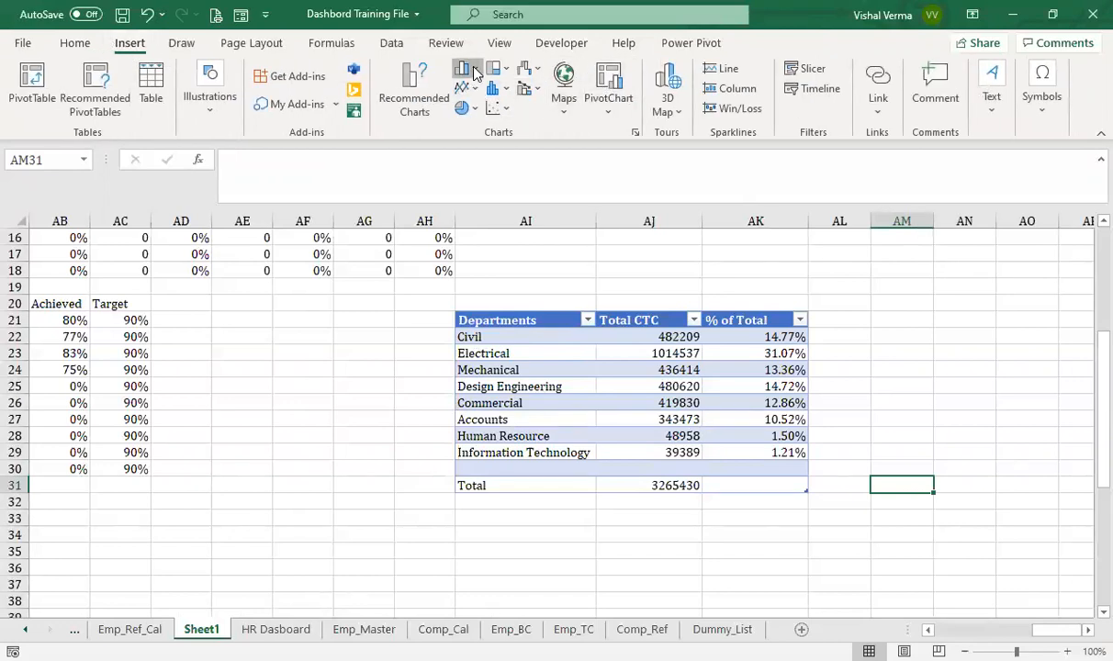
pyautogui.moveTo(523, 317); pyautogui.dragTo(548, 445)
pyautogui.moveTo(762, 320); pyautogui.dragTo(777, 450)
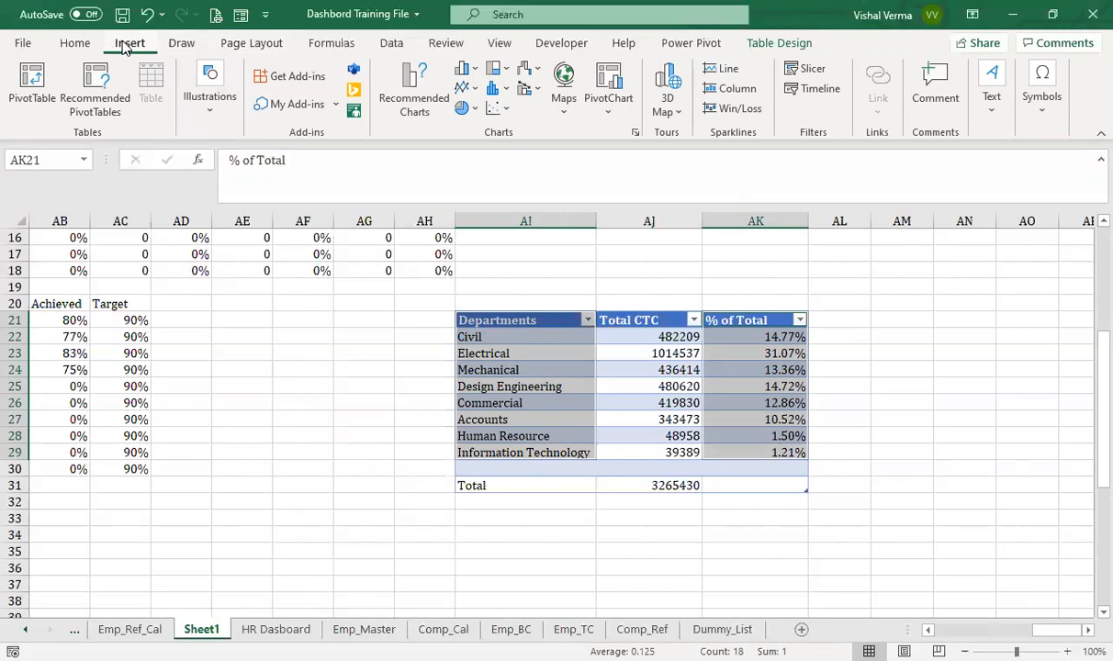
pyautogui.click(469, 74)
pyautogui.click(483, 307)
# Move the % of Total bar chart beside the department table, over columns AL to AR.
pyautogui.moveTo(623, 301); pyautogui.dragTo(871, 326)
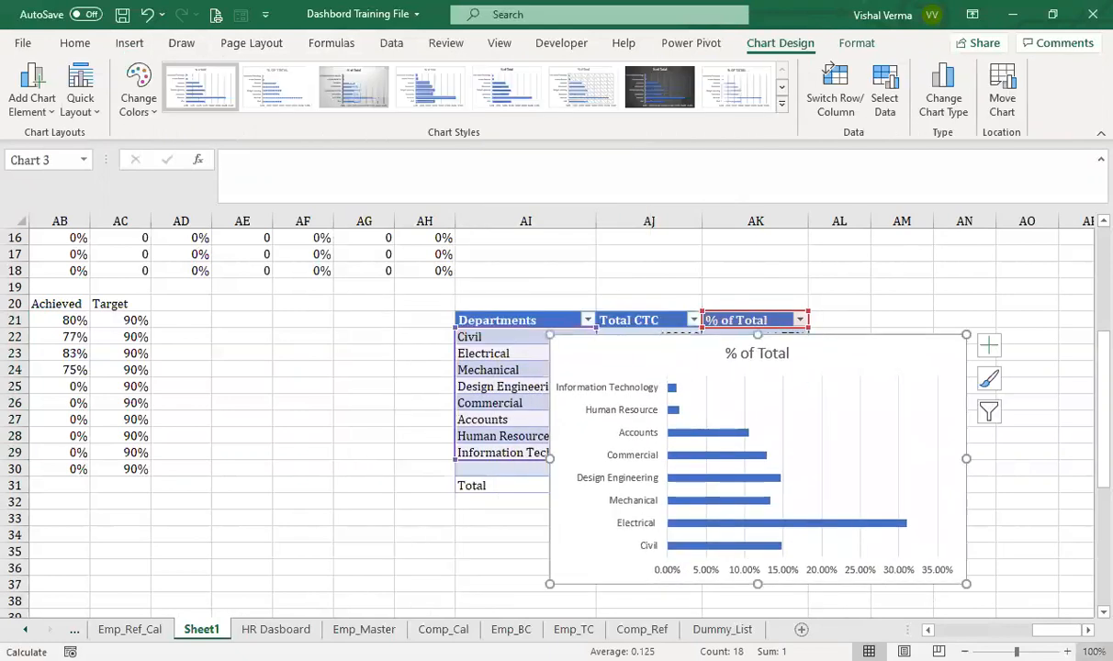
pyautogui.hscroll(6, 570, 349)
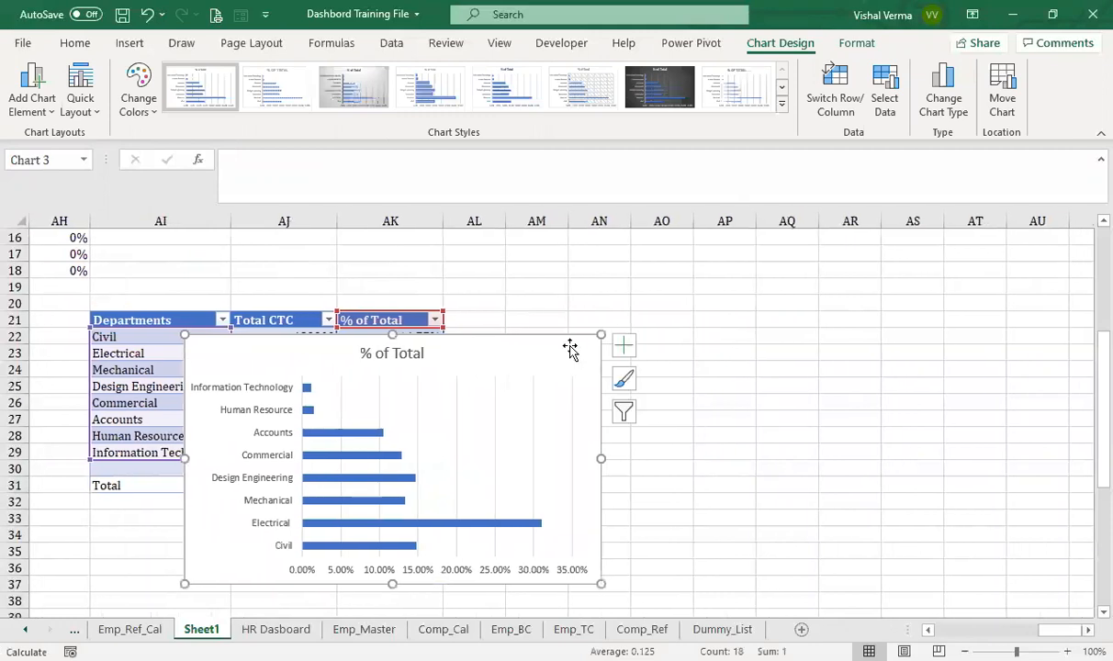
pyautogui.moveTo(559, 338); pyautogui.dragTo(862, 294)
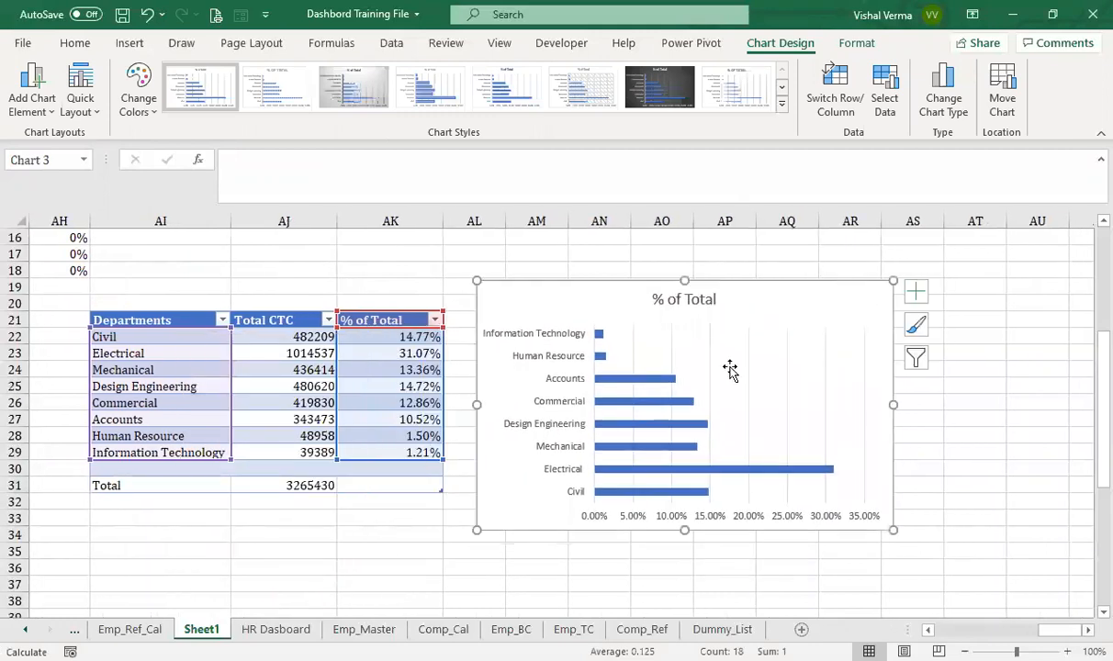
# Give each bar of the % of Total series its own color by enabling Vary colors by point.
pyautogui.click(567, 402)
pyautogui.doubleClick(807, 294)
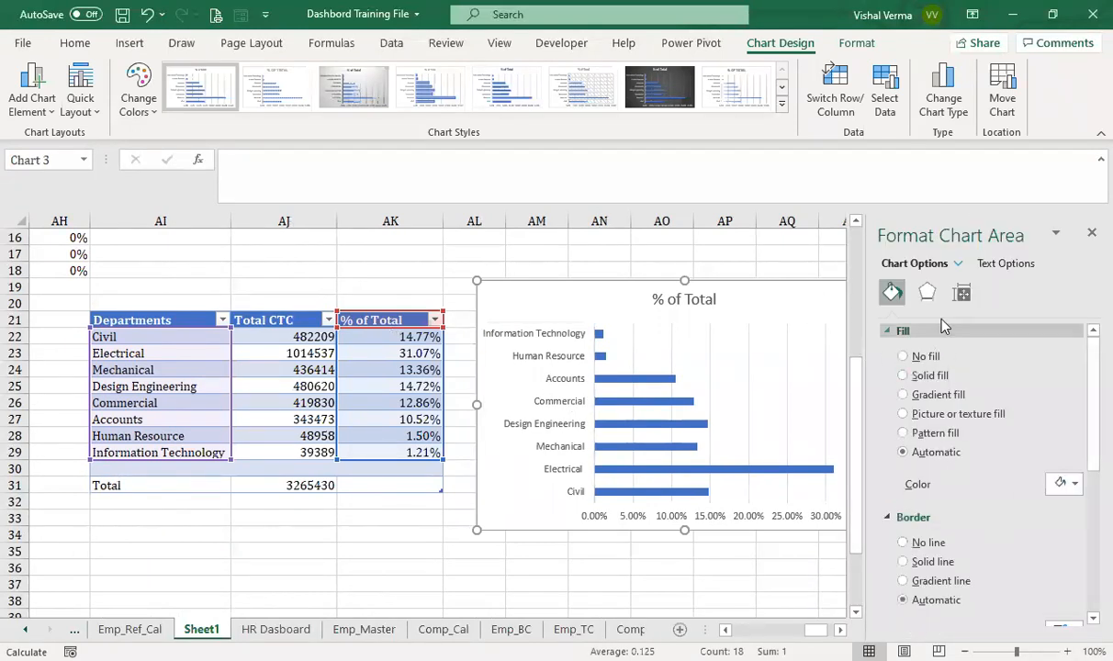
pyautogui.click(962, 294)
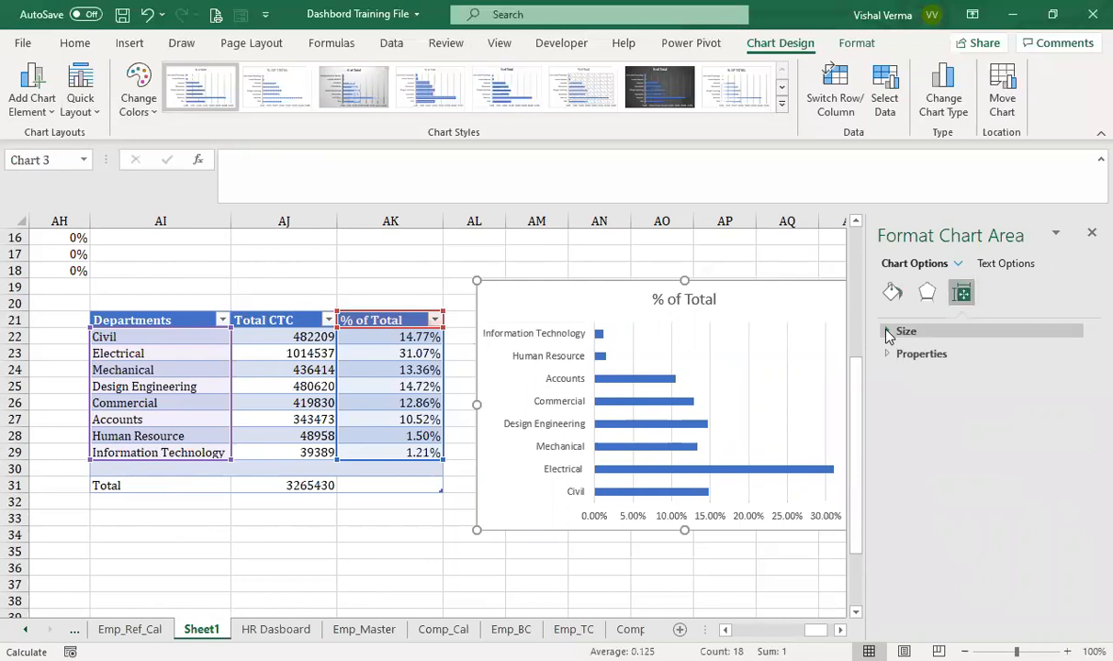
pyautogui.click(569, 387)
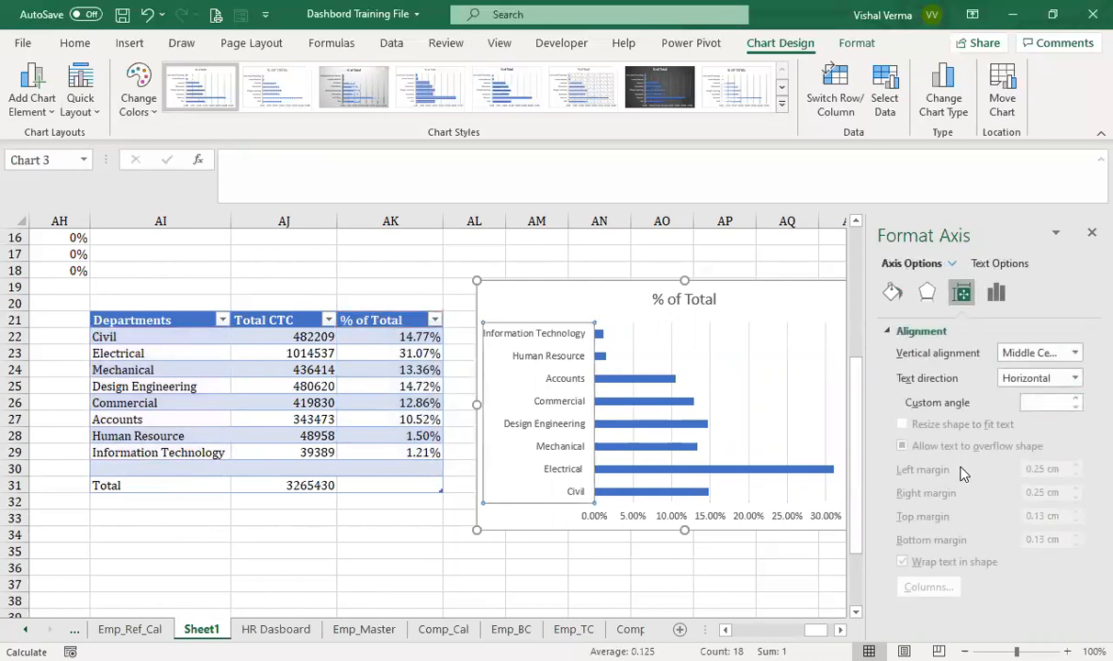
pyautogui.click(690, 472)
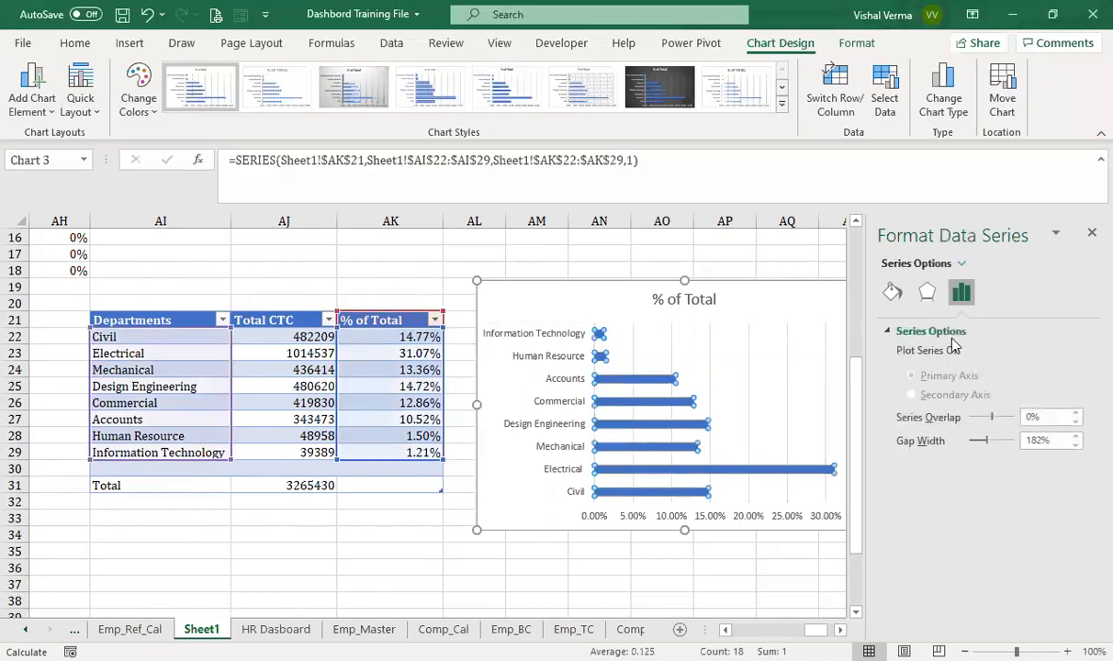
pyautogui.click(929, 299)
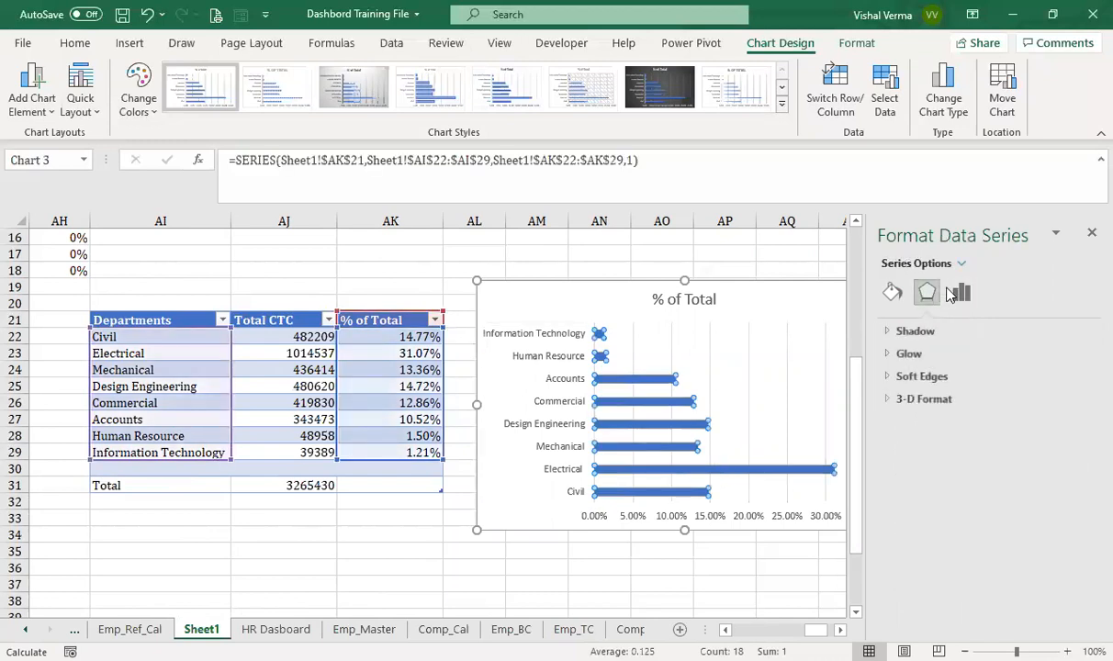
pyautogui.click(889, 294)
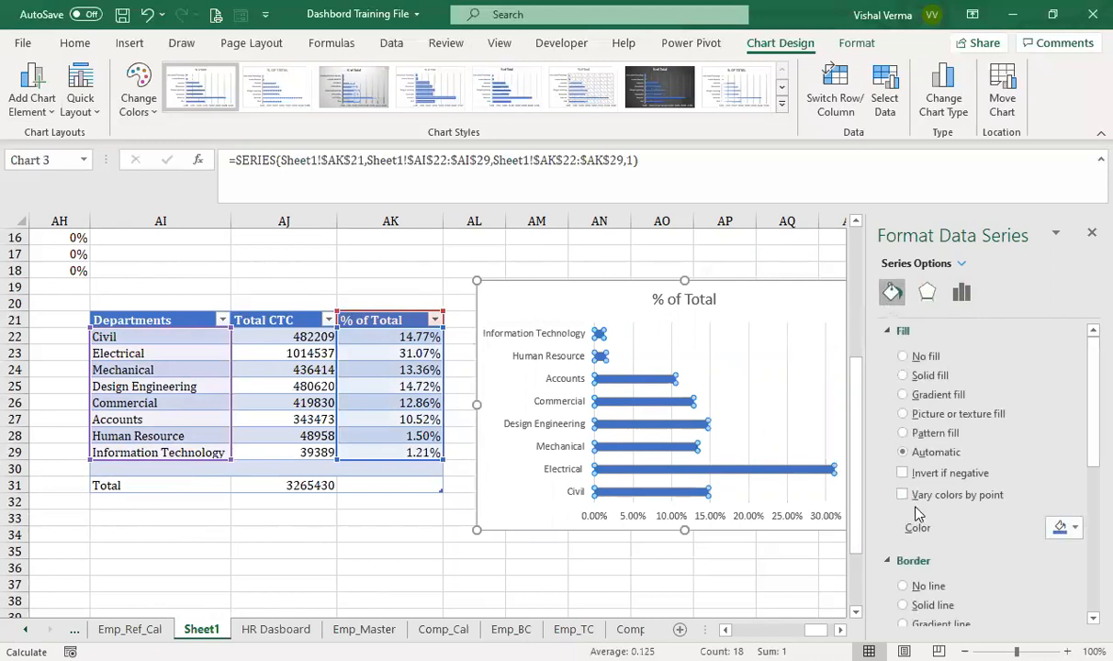
pyautogui.click(902, 494)
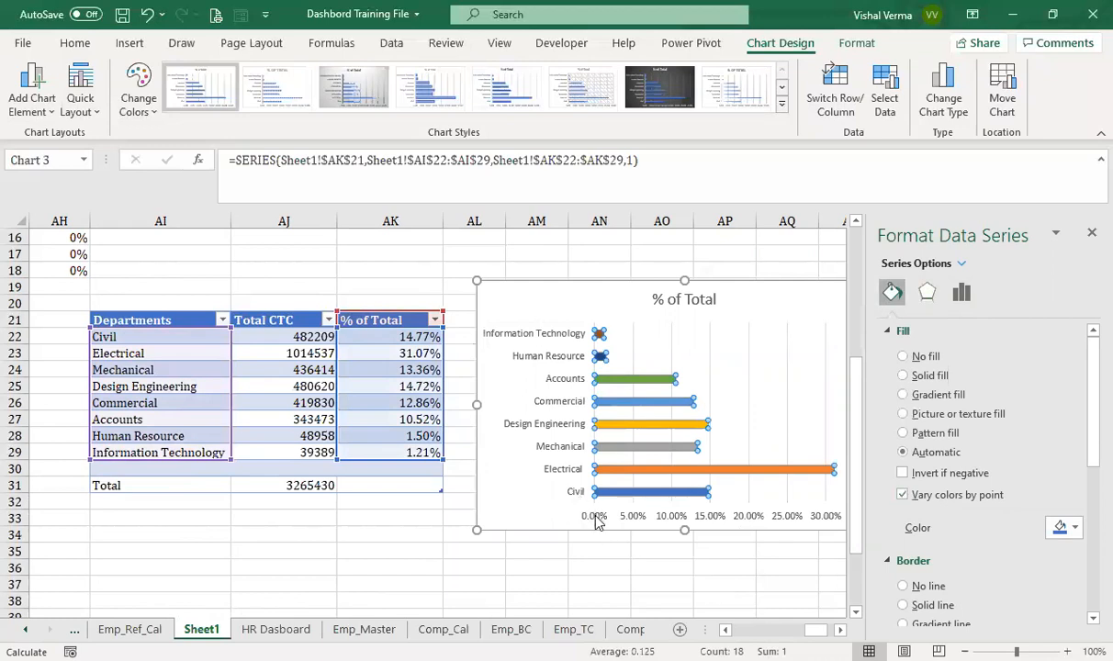
# Set the chart's vertical department axis to show categories in reverse order.
pyautogui.click(560, 415)
pyautogui.click(567, 406)
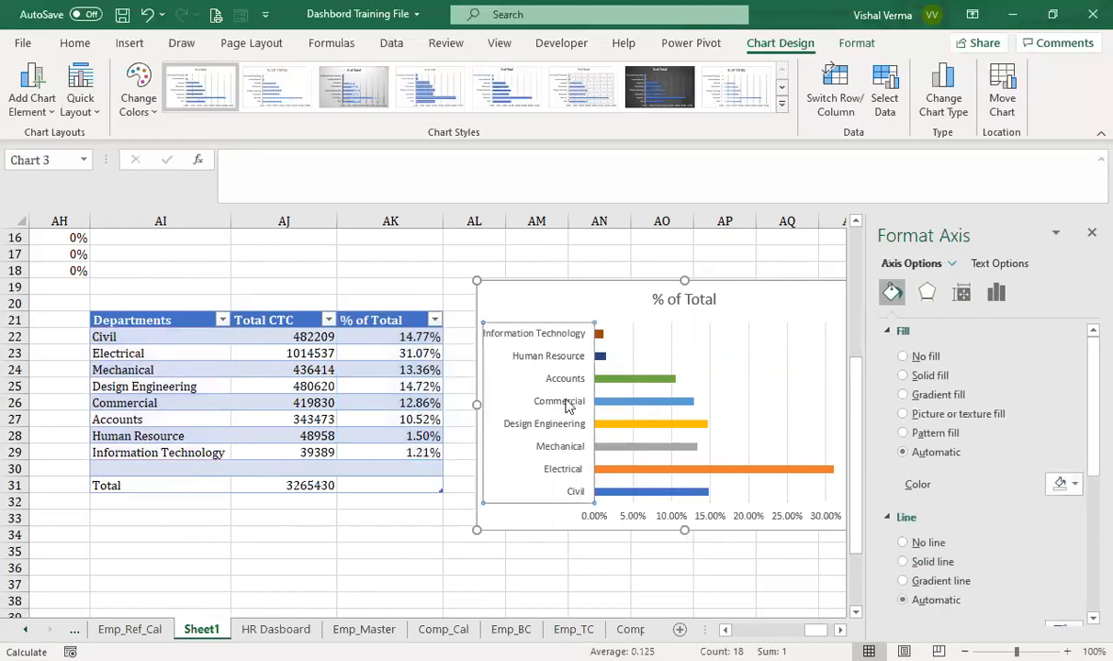
pyautogui.click(996, 294)
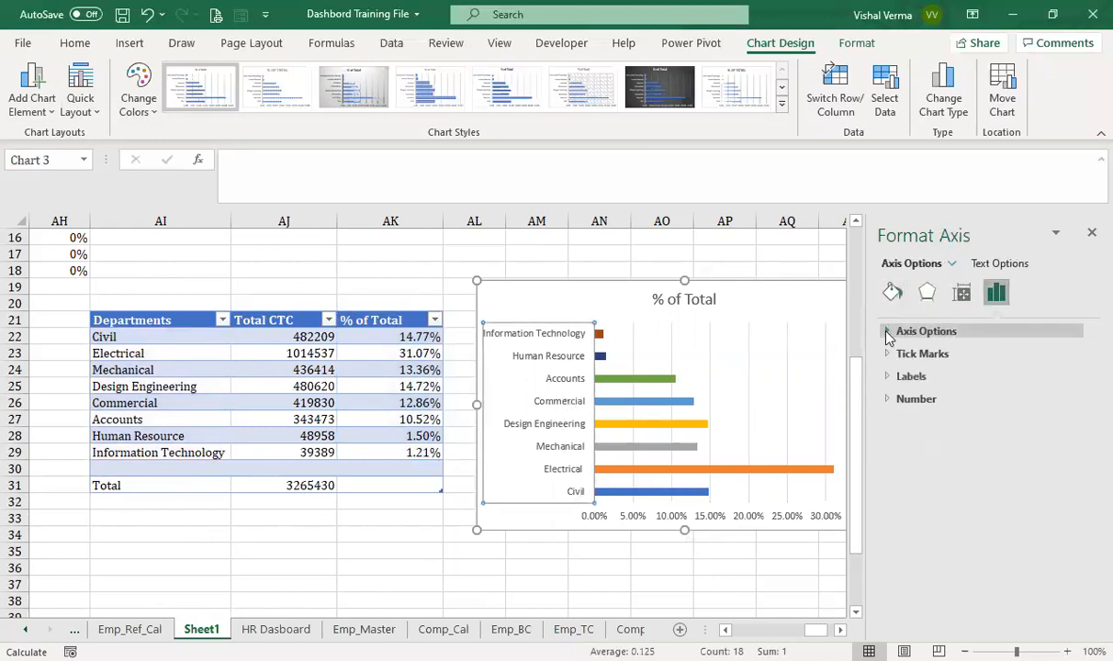
pyautogui.click(884, 334)
pyautogui.click(884, 334)
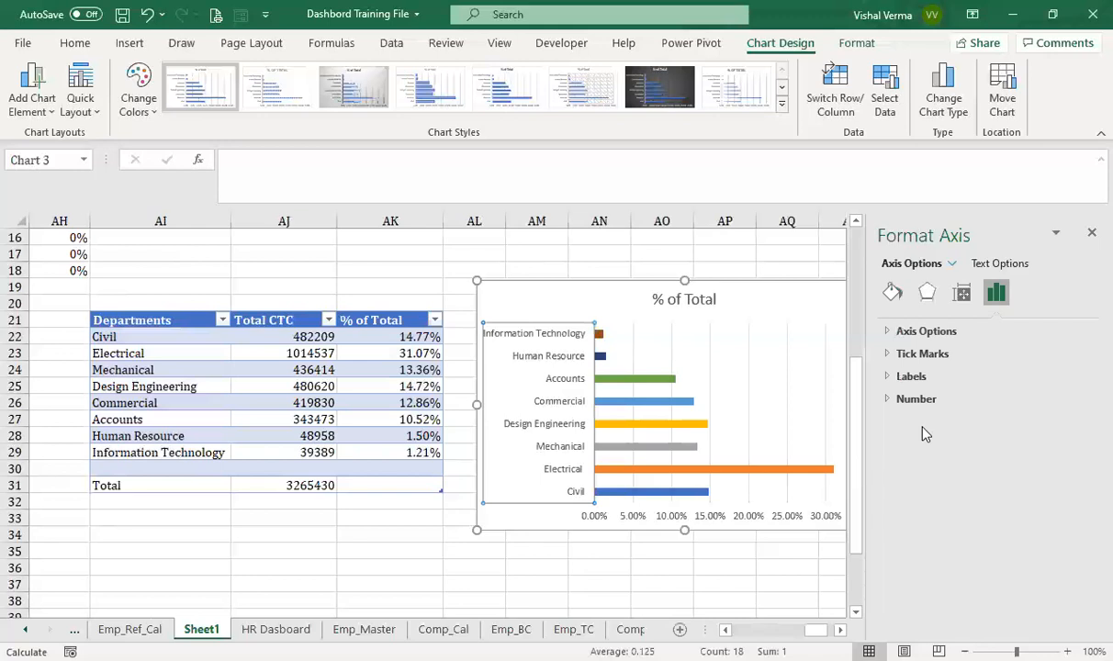
pyautogui.click(884, 334)
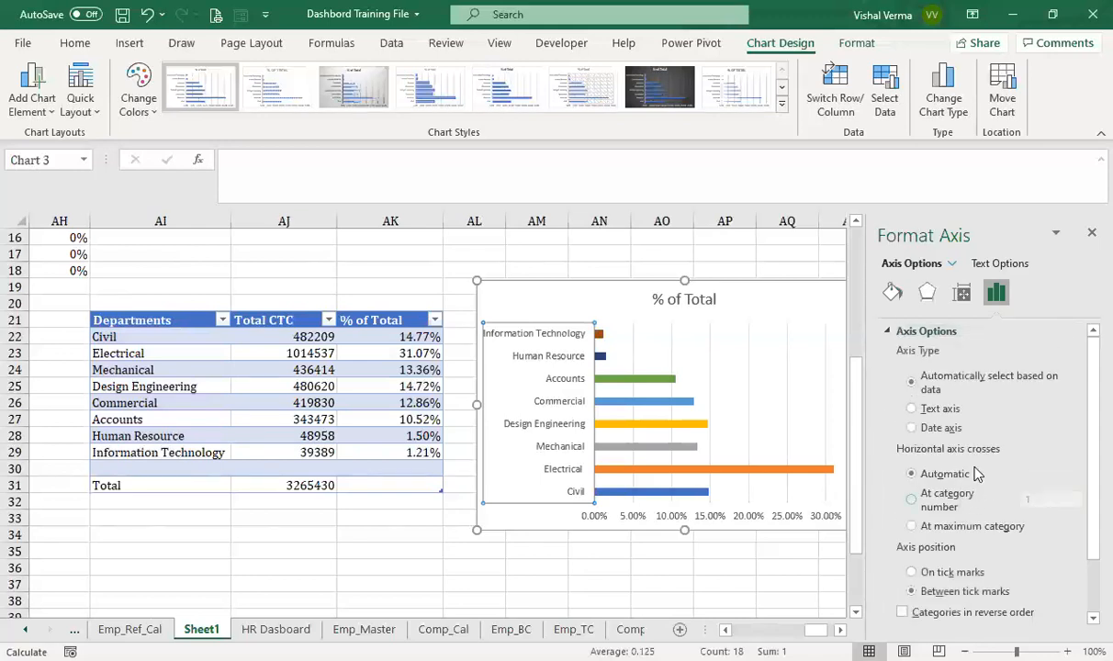
pyautogui.click(901, 614)
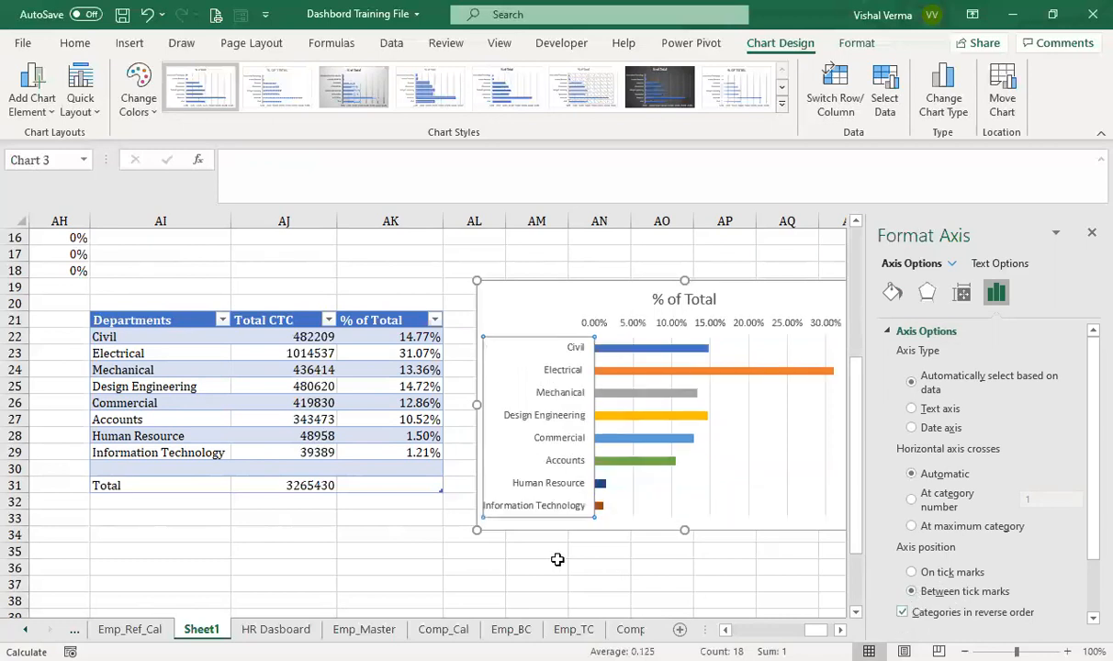
pyautogui.click(612, 564)
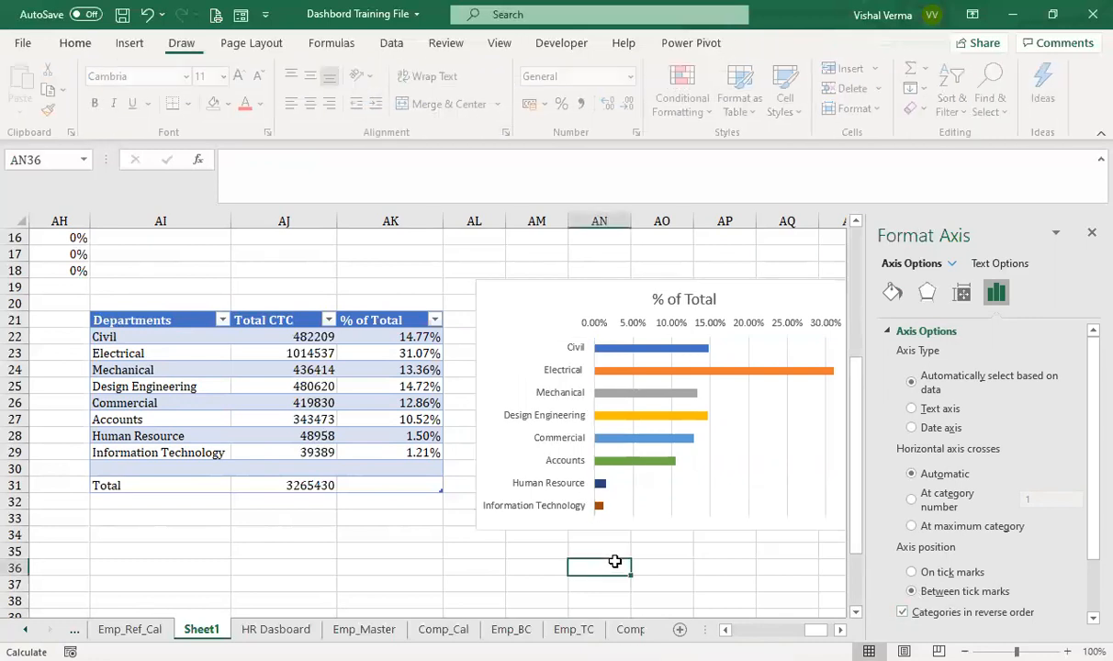
# Delete the % of Total title and the horizontal percentage axis from the bar chart.
pyautogui.click(691, 531)
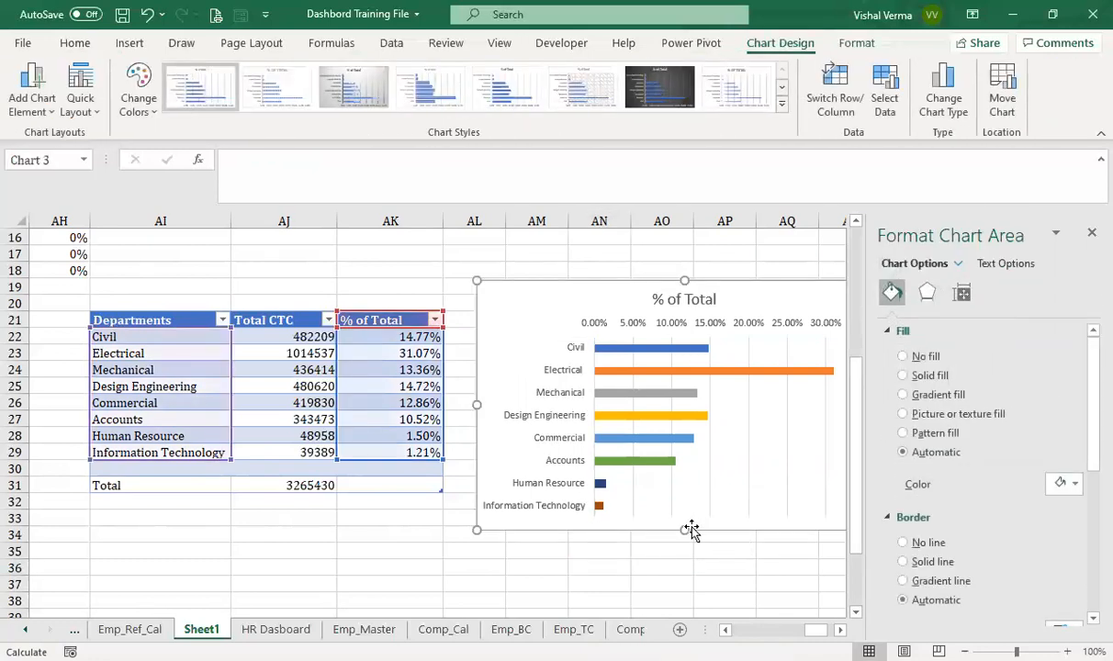
pyautogui.click(669, 299)
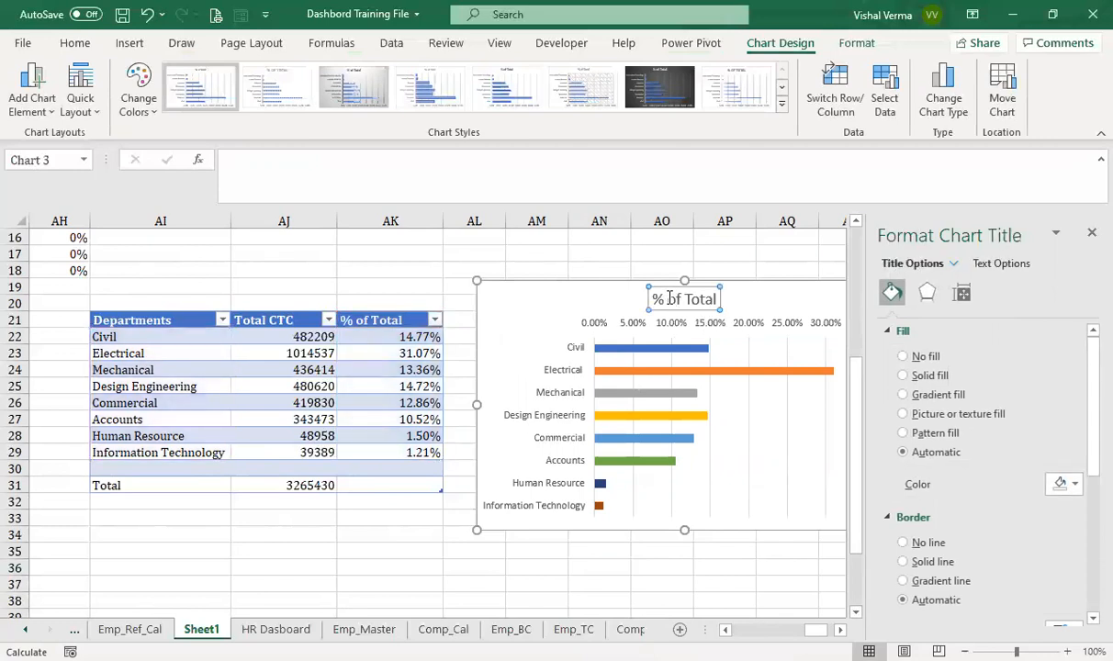
pyautogui.press('Delete')
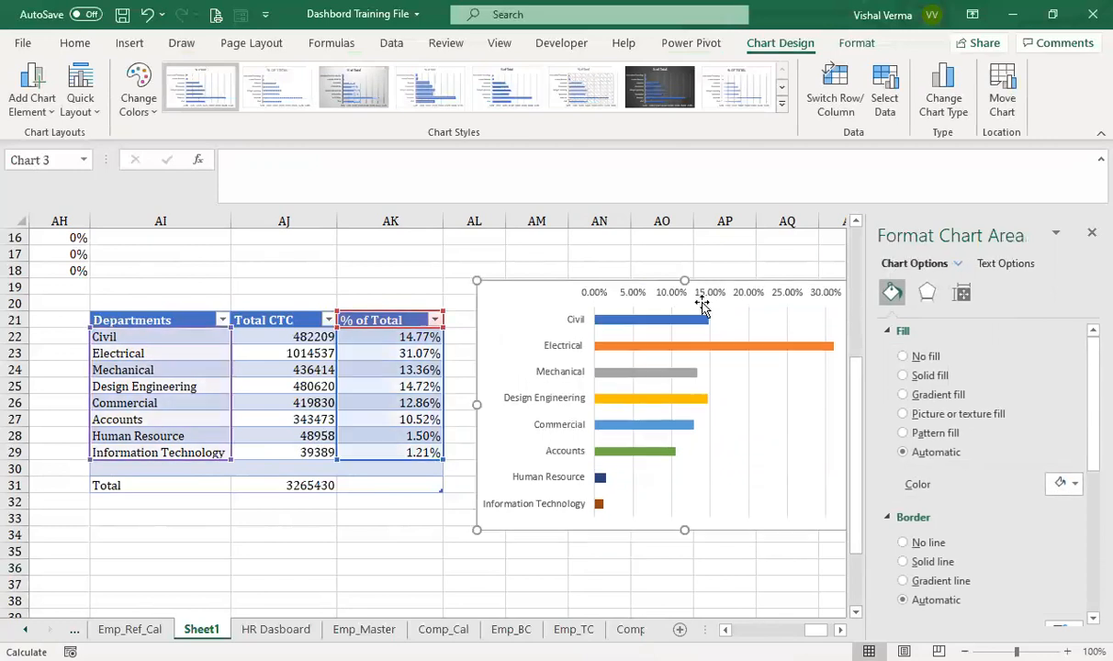
pyautogui.click(717, 294)
pyautogui.press('Delete')
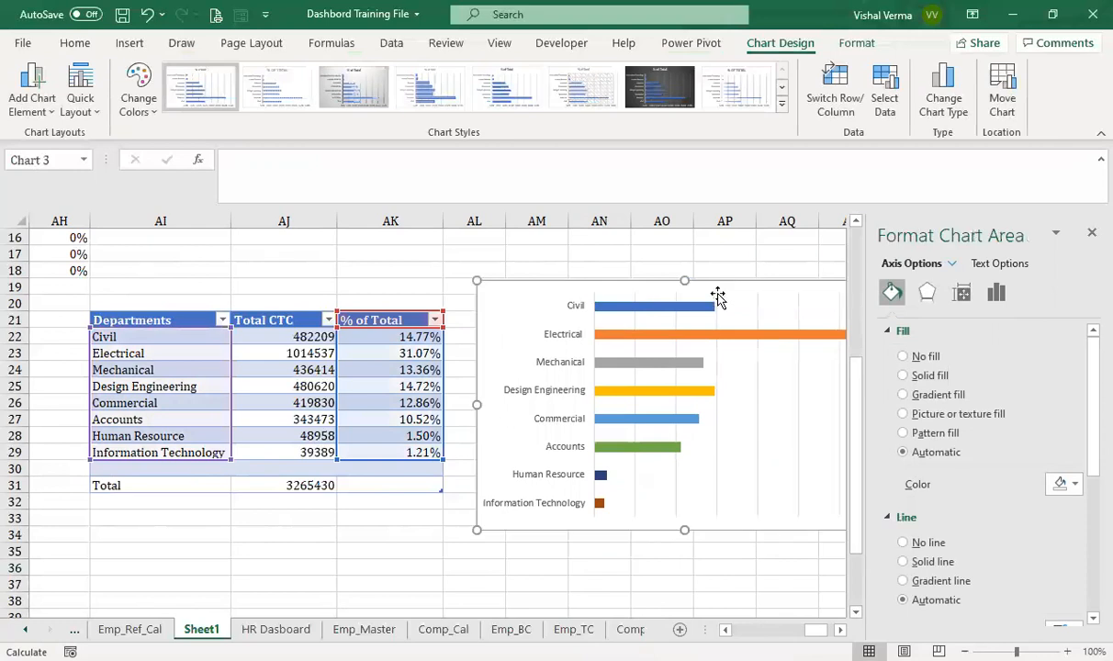
# Try adding a data table with legend keys to the bar chart, and undo it.
pyautogui.hscroll(5, 796, 597)
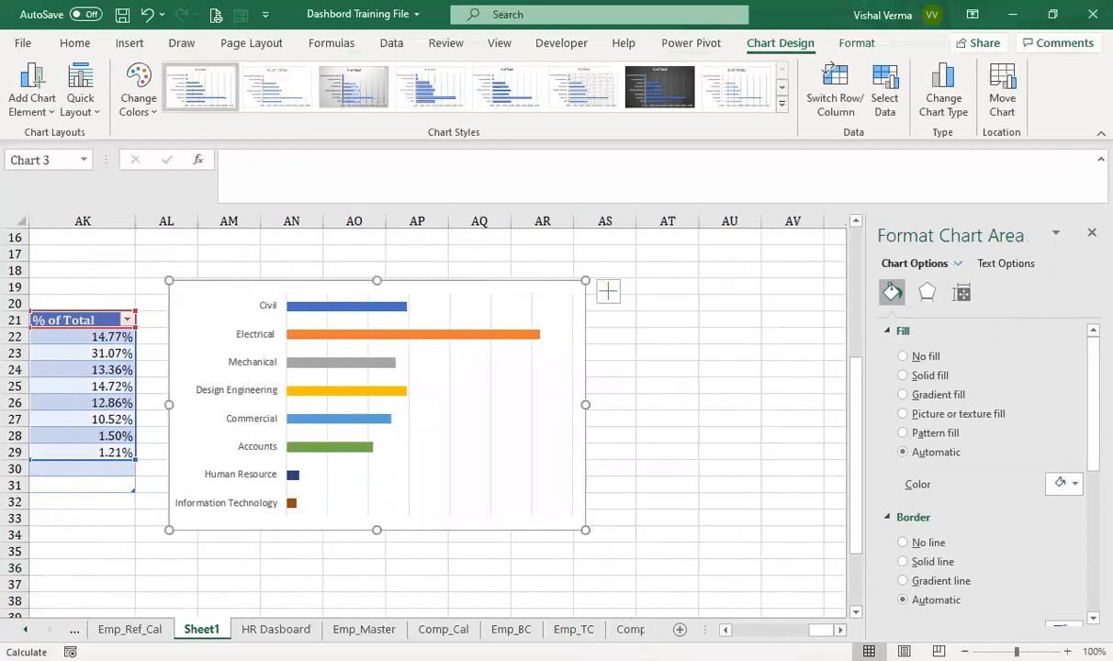
pyautogui.click(523, 342)
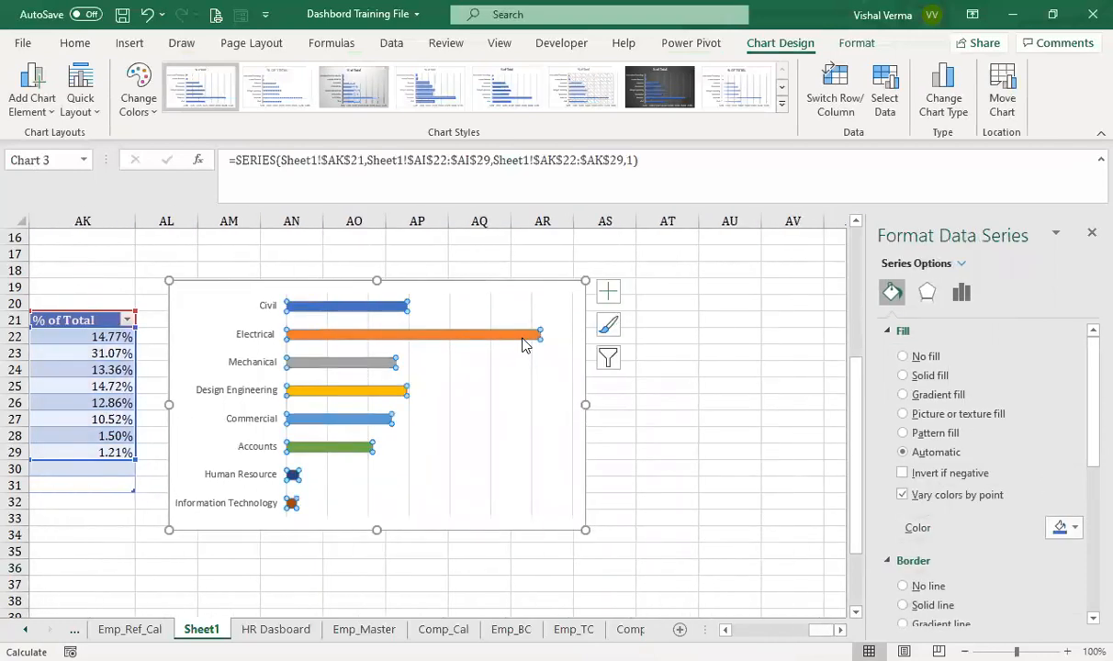
pyautogui.click(606, 296)
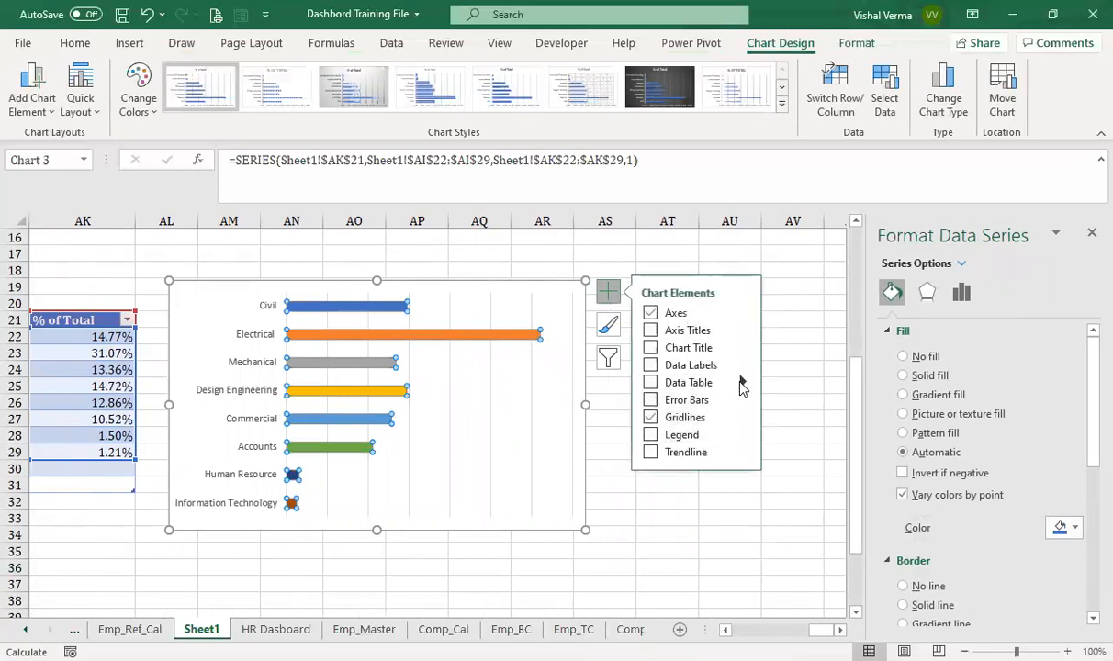
pyautogui.moveTo(744, 384)
pyautogui.click(814, 427)
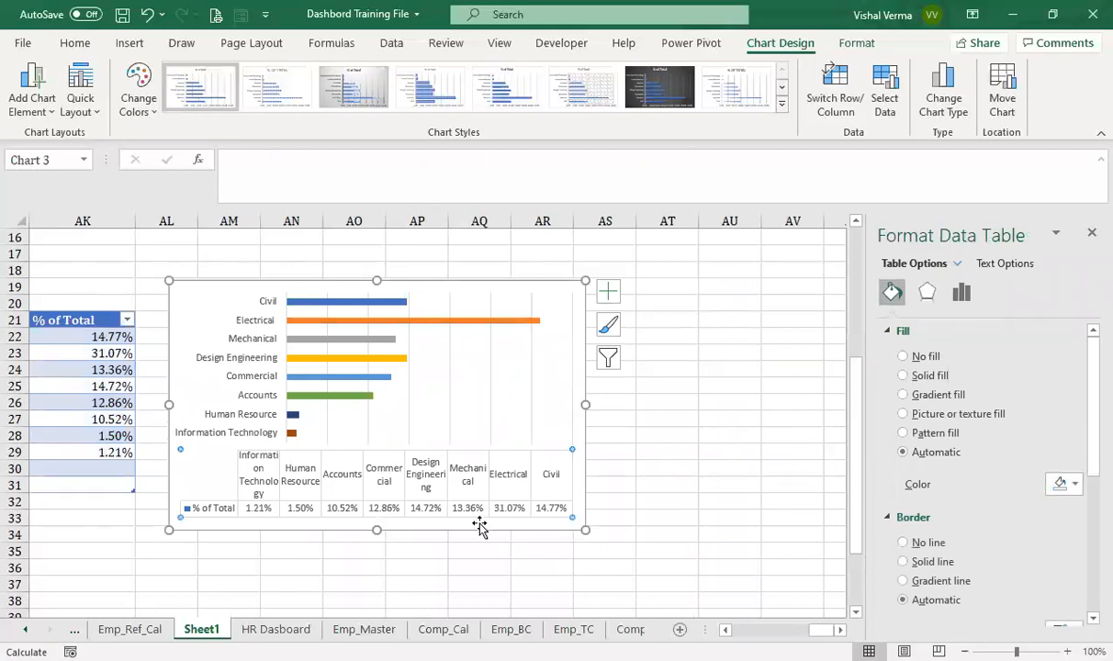
pyautogui.hotkey('ctrl', 'z')
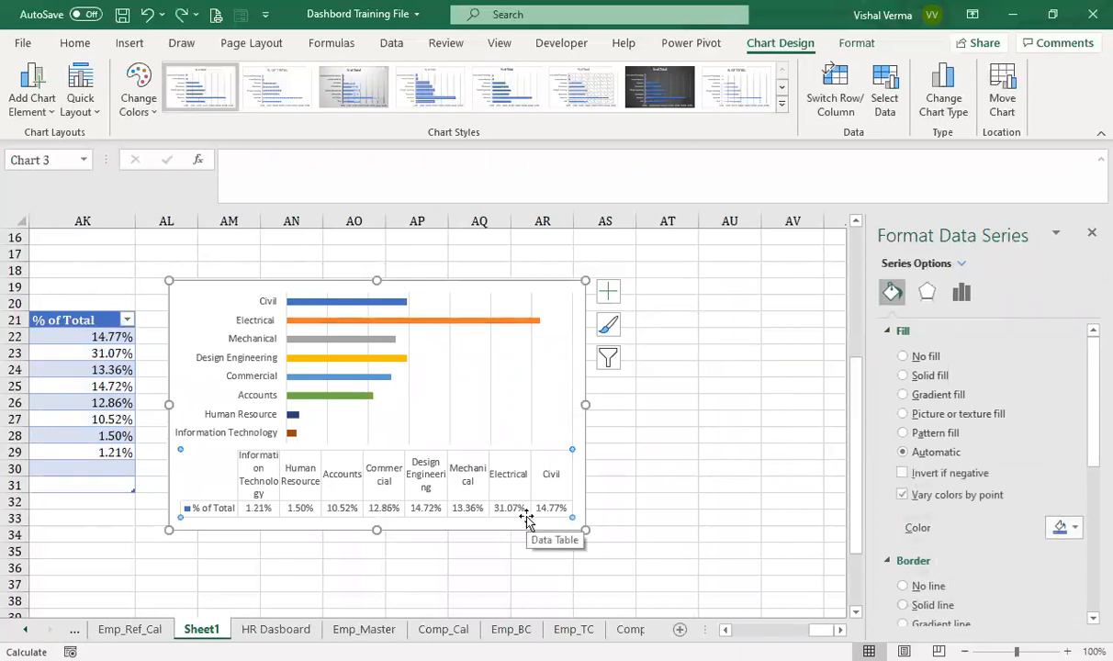
# Add data callout labels to the % of Total bars and turn off Category Name so they contain only the value.
pyautogui.click(610, 294)
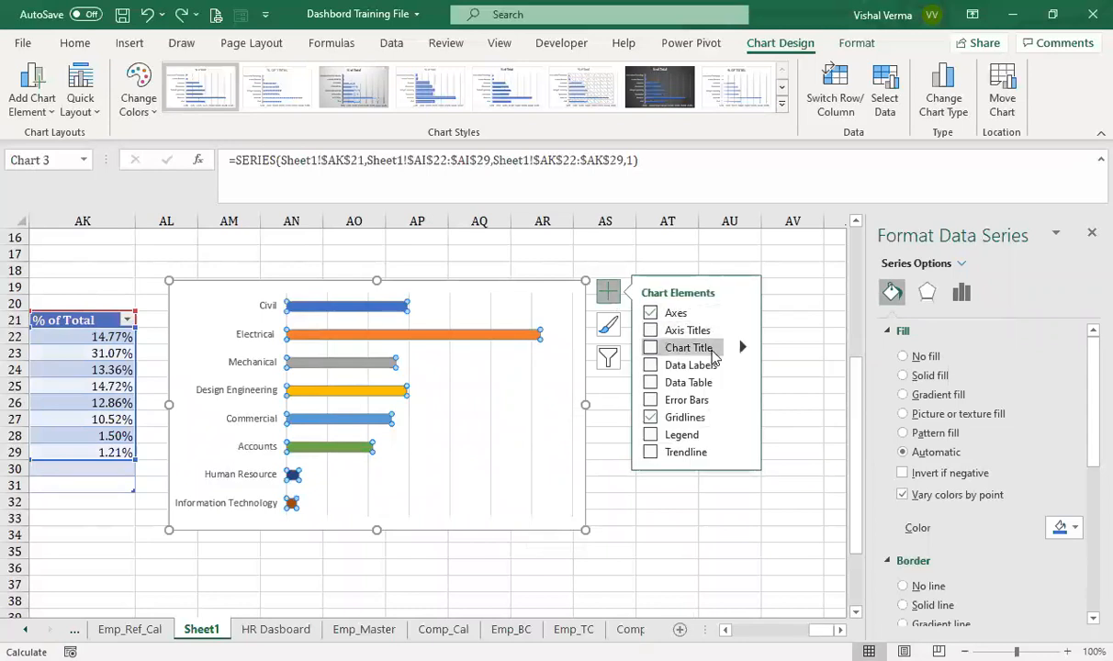
pyautogui.moveTo(743, 365)
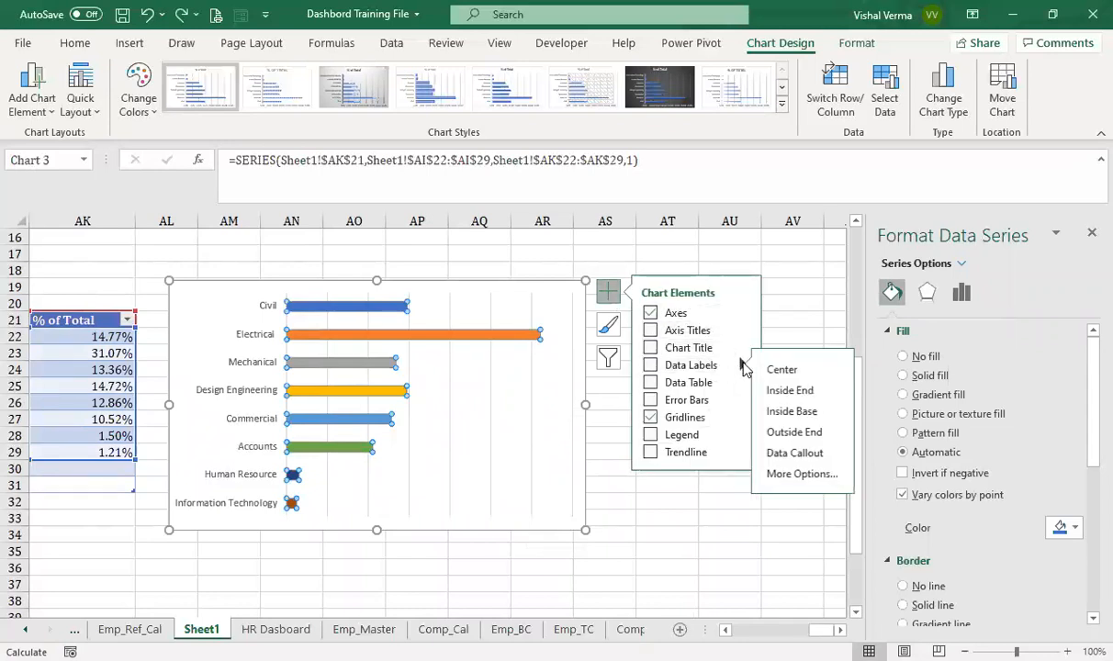
pyautogui.click(801, 453)
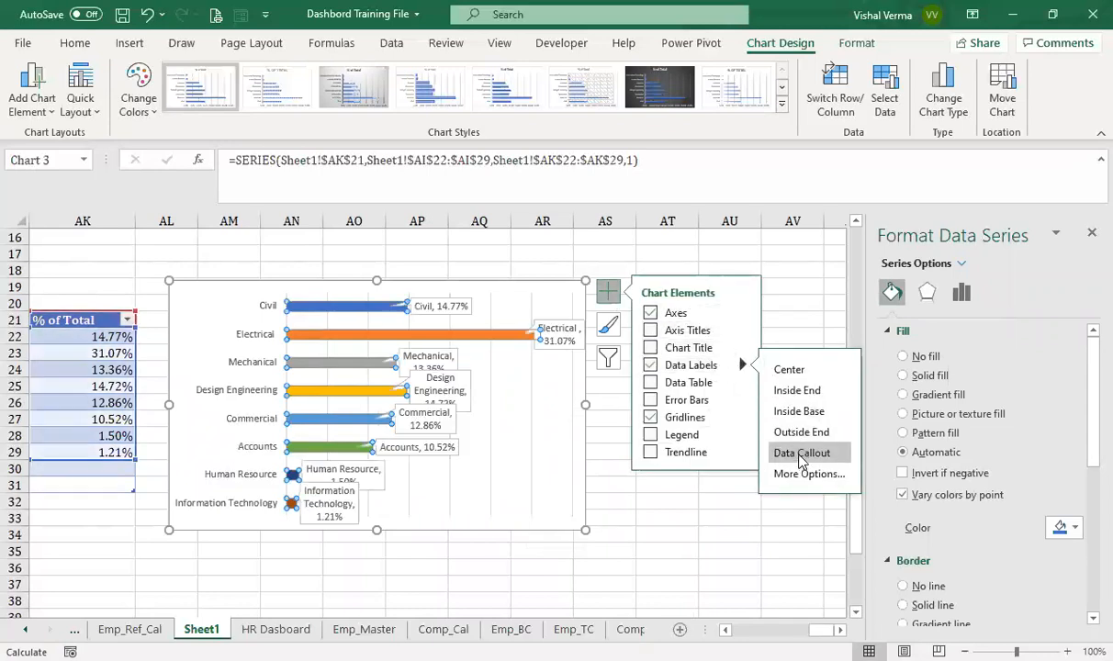
pyautogui.click(799, 562)
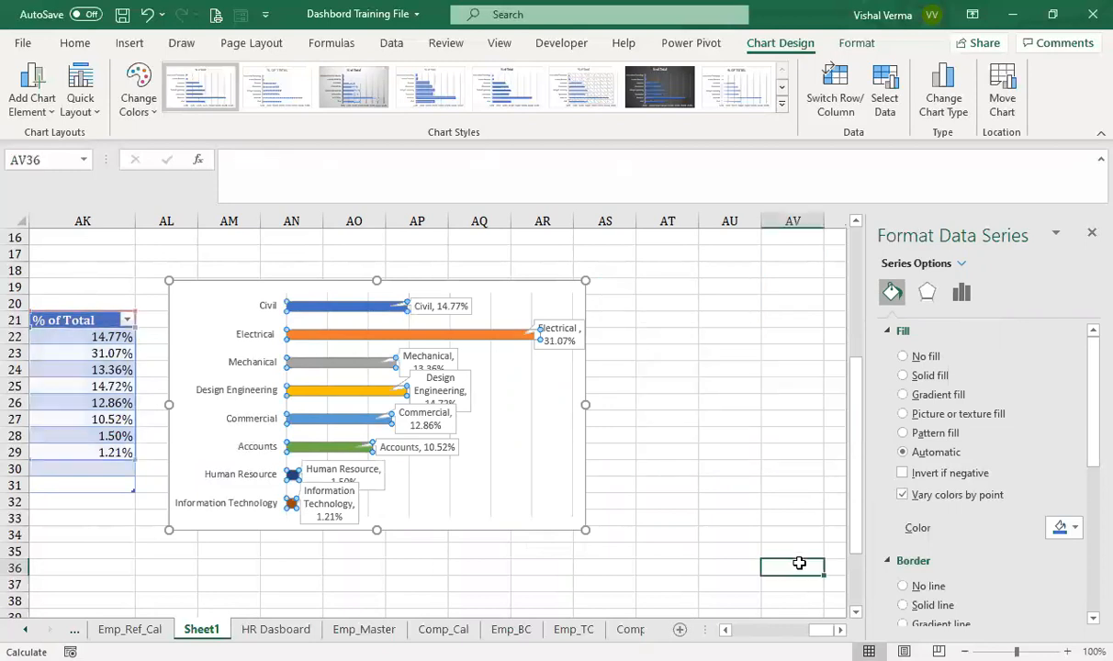
pyautogui.click(560, 345)
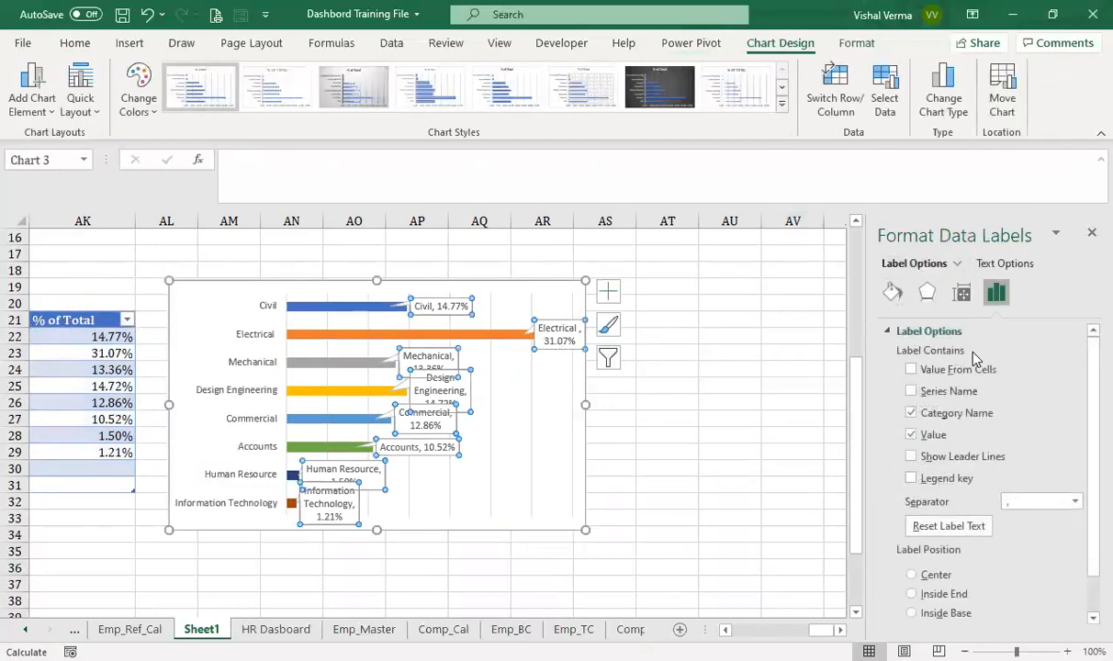
pyautogui.click(911, 414)
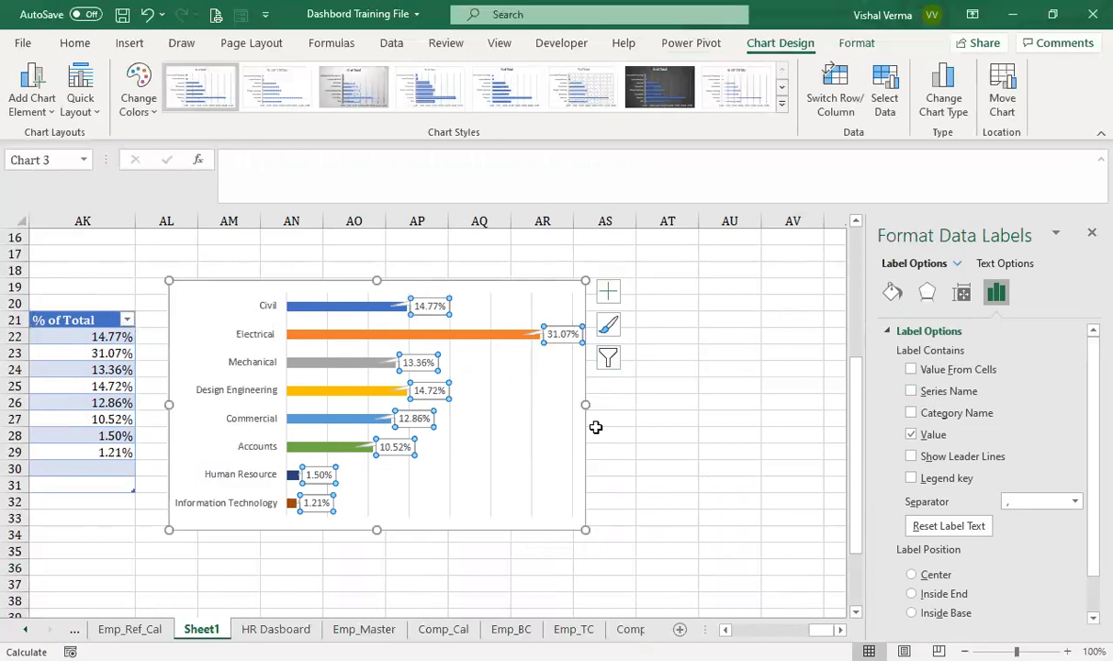
# Delete the bar chart's vertical gridlines and set the chart area to no fill and no border line.
pyautogui.click(531, 450)
pyautogui.click(530, 448)
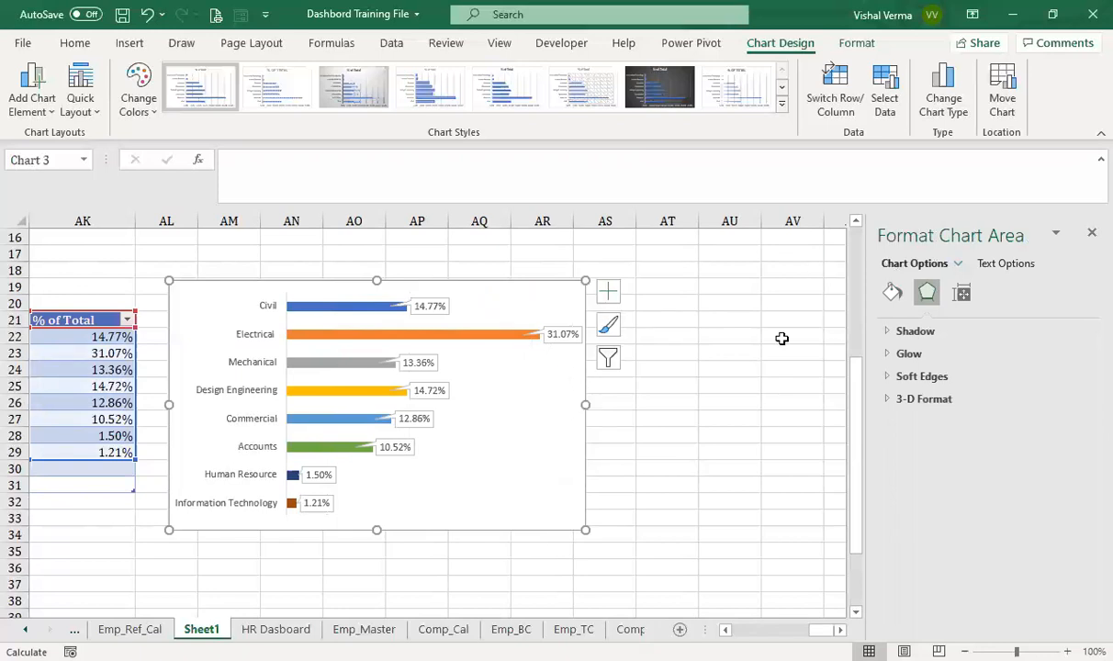
pyautogui.click(891, 292)
pyautogui.click(904, 356)
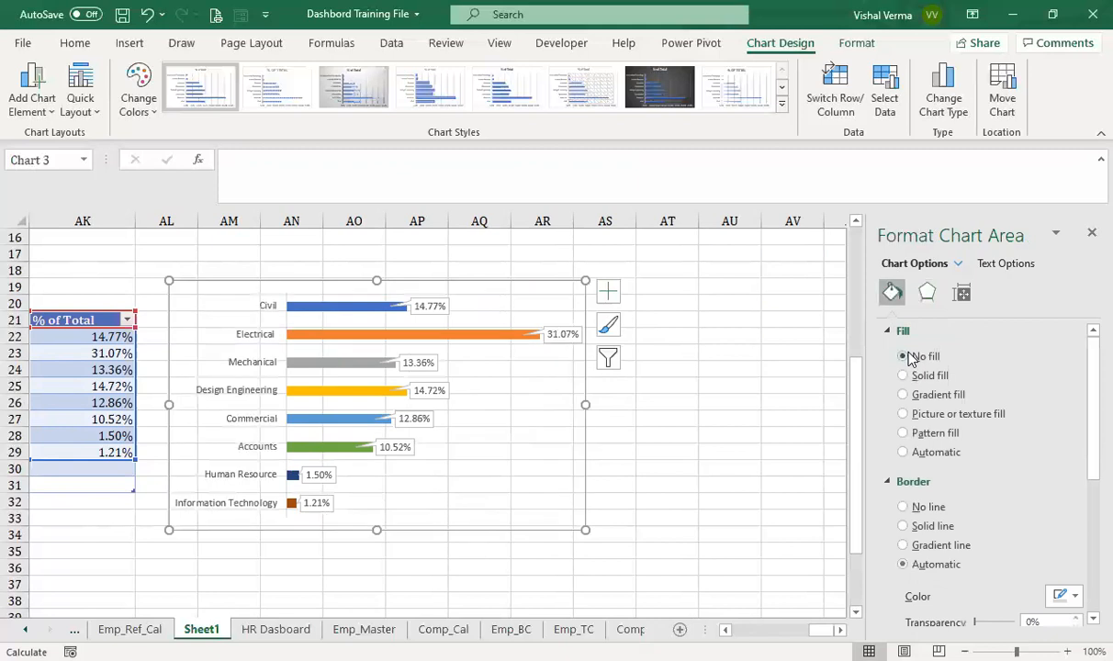
pyautogui.click(905, 506)
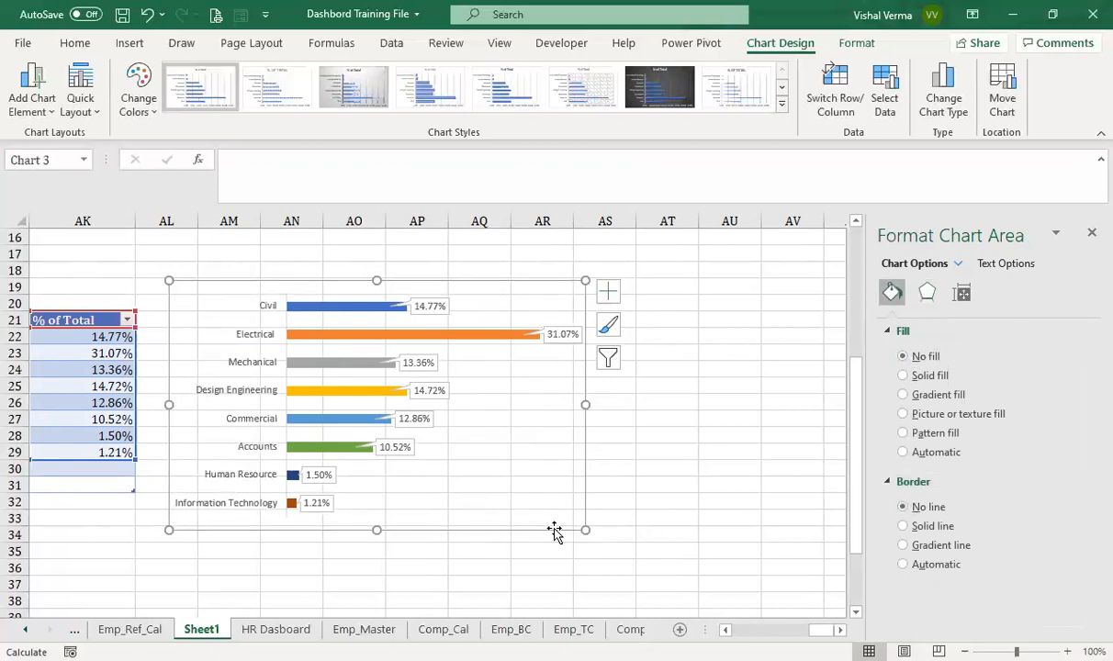
# Paste the bar chart onto the HR Dasboard sheet and place it below the attrition line chart, beside the stacked column chart.
pyautogui.click(276, 628)
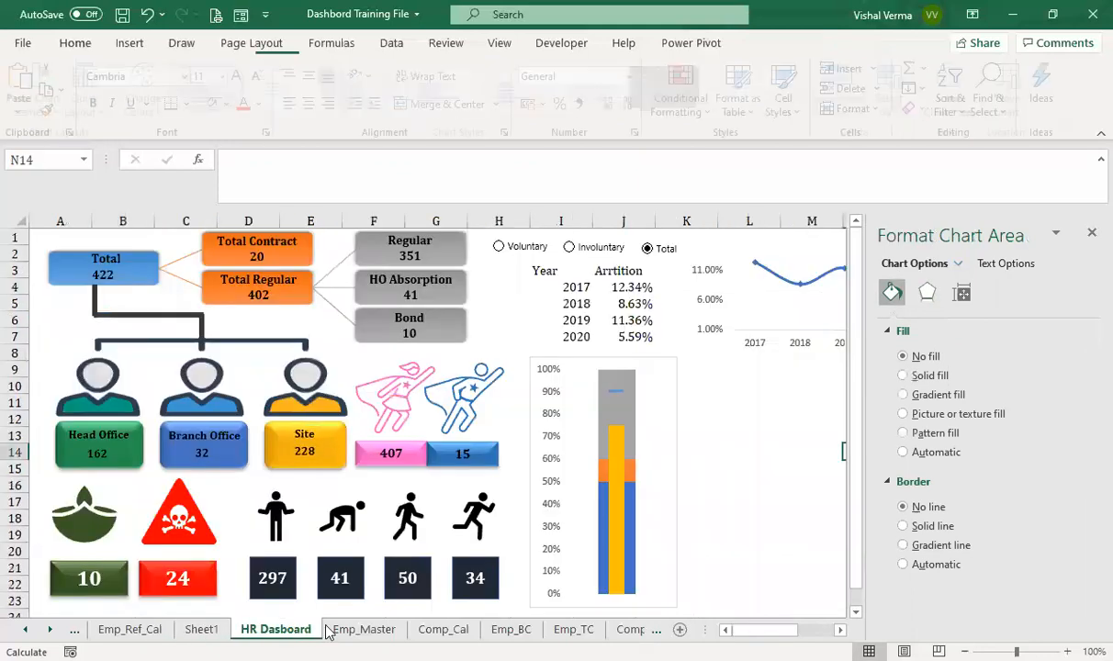
pyautogui.click(1090, 236)
pyautogui.hotkey('ctrl', 'v')
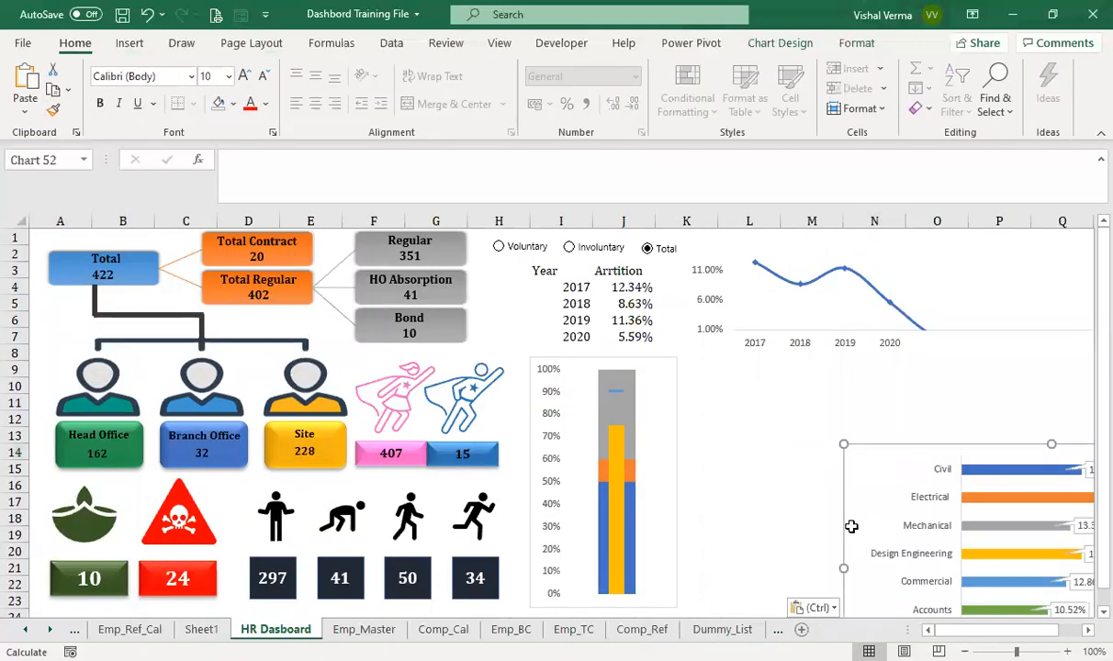
pyautogui.moveTo(889, 442); pyautogui.dragTo(727, 360)
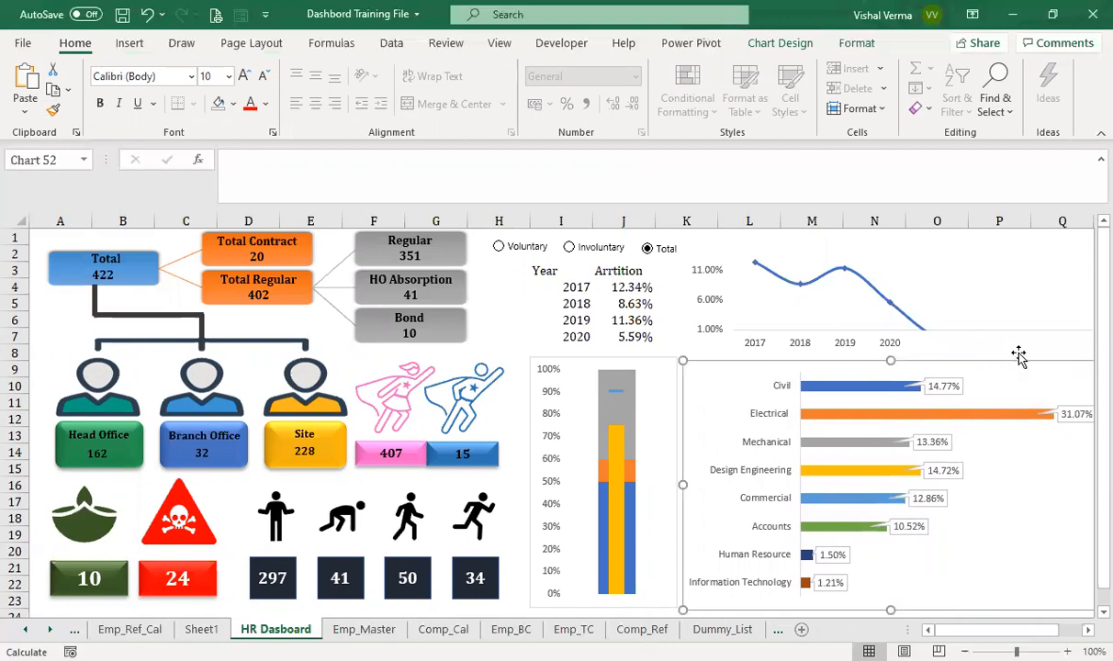
pyautogui.click(964, 338)
# Hide the row and column headings on the HR Dasboard sheet and leave the charts deselected.
pyautogui.click(536, 340)
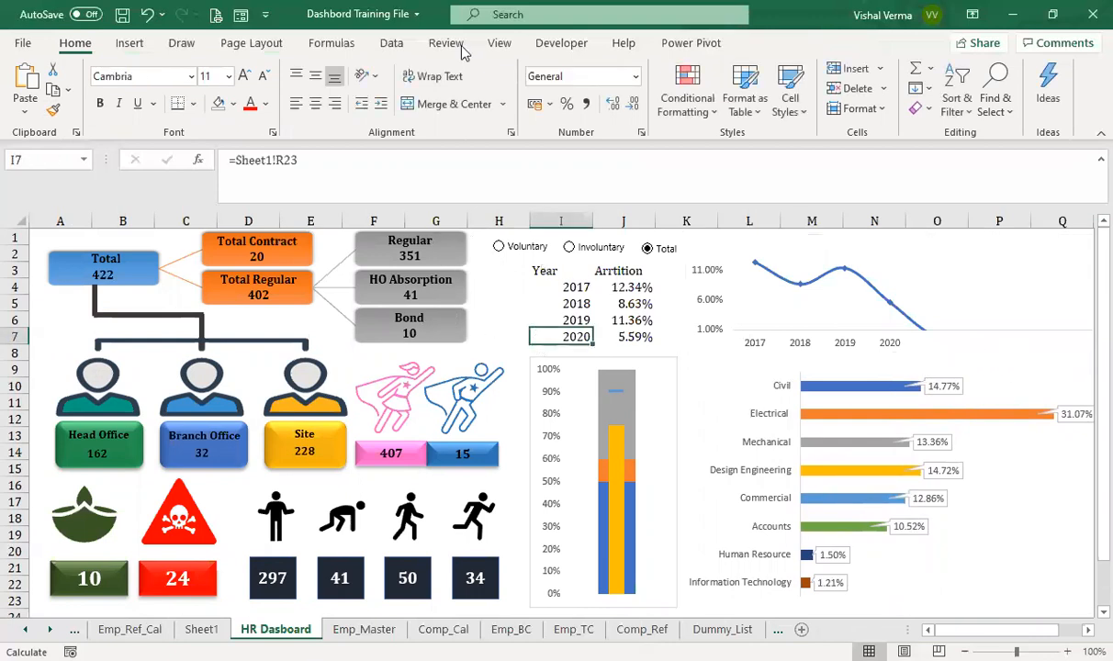
pyautogui.click(261, 46)
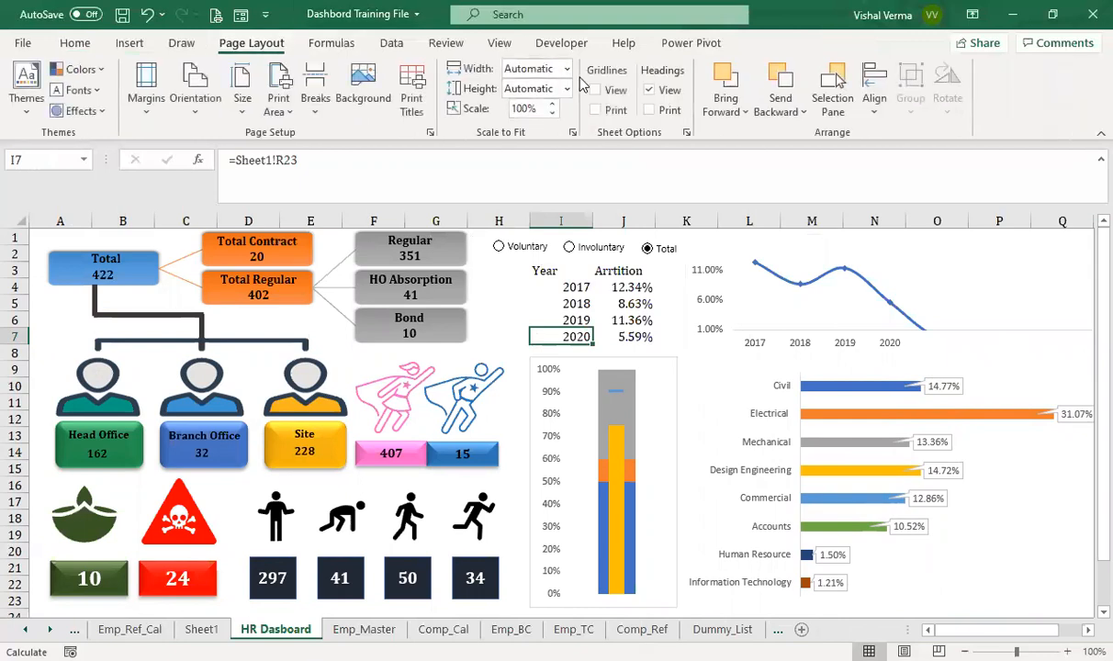
pyautogui.click(658, 88)
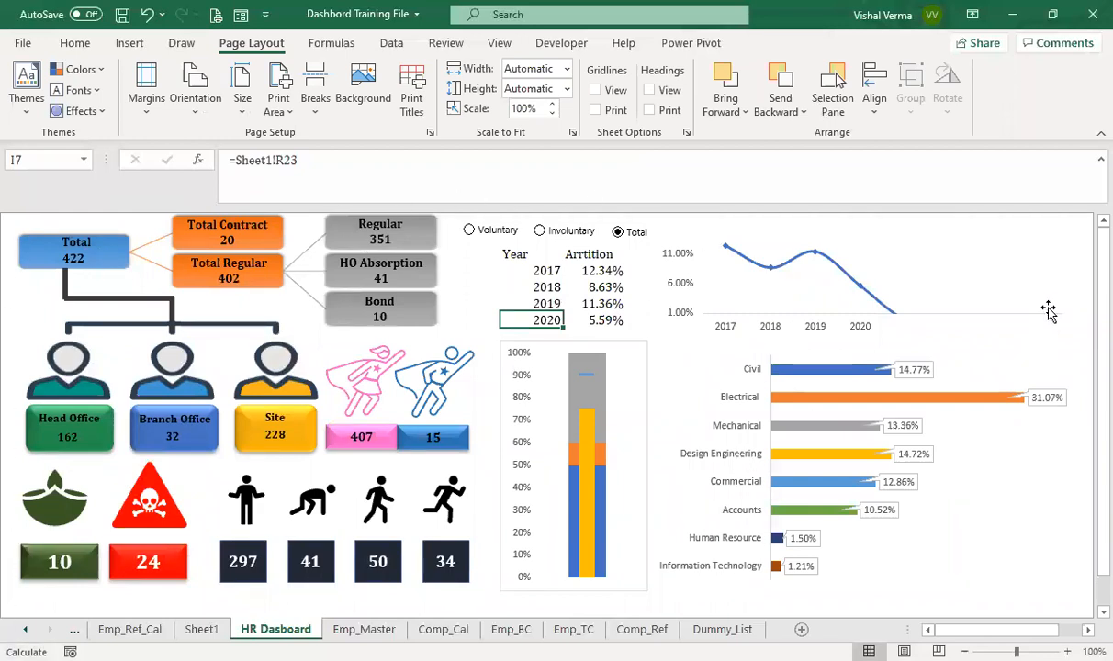
pyautogui.click(976, 319)
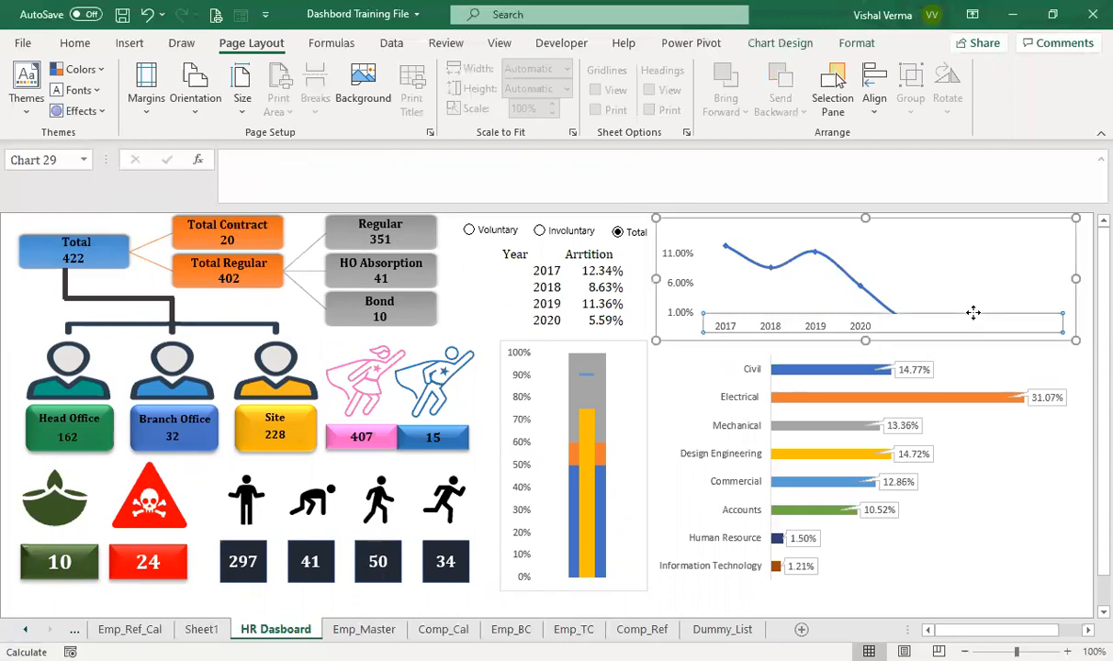
pyautogui.click(1012, 378)
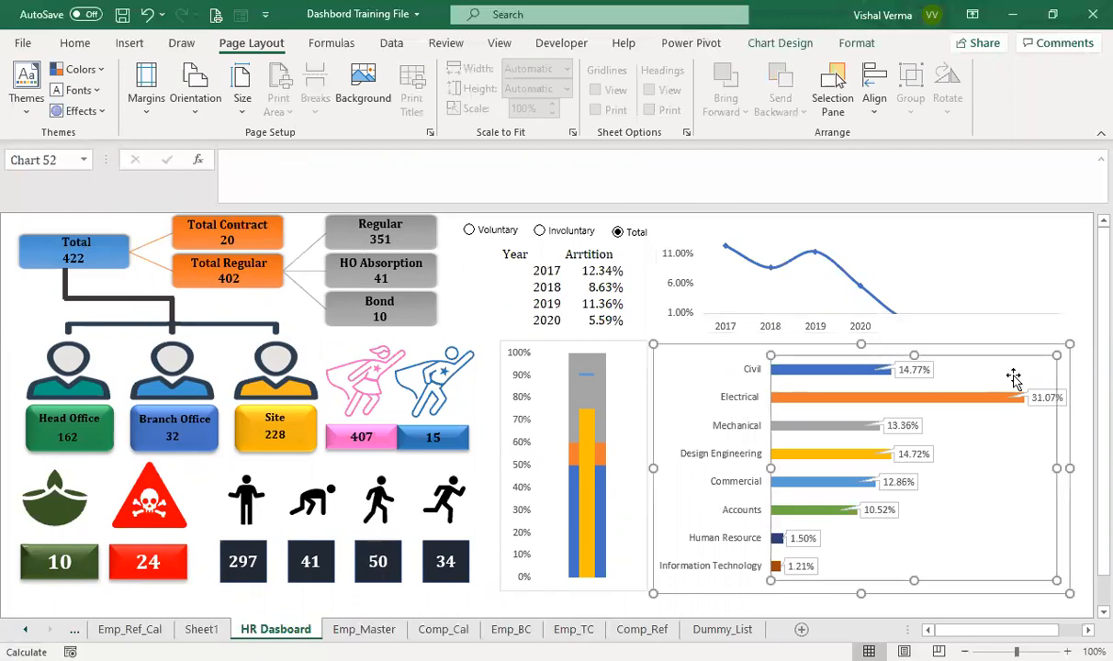
pyautogui.click(1084, 398)
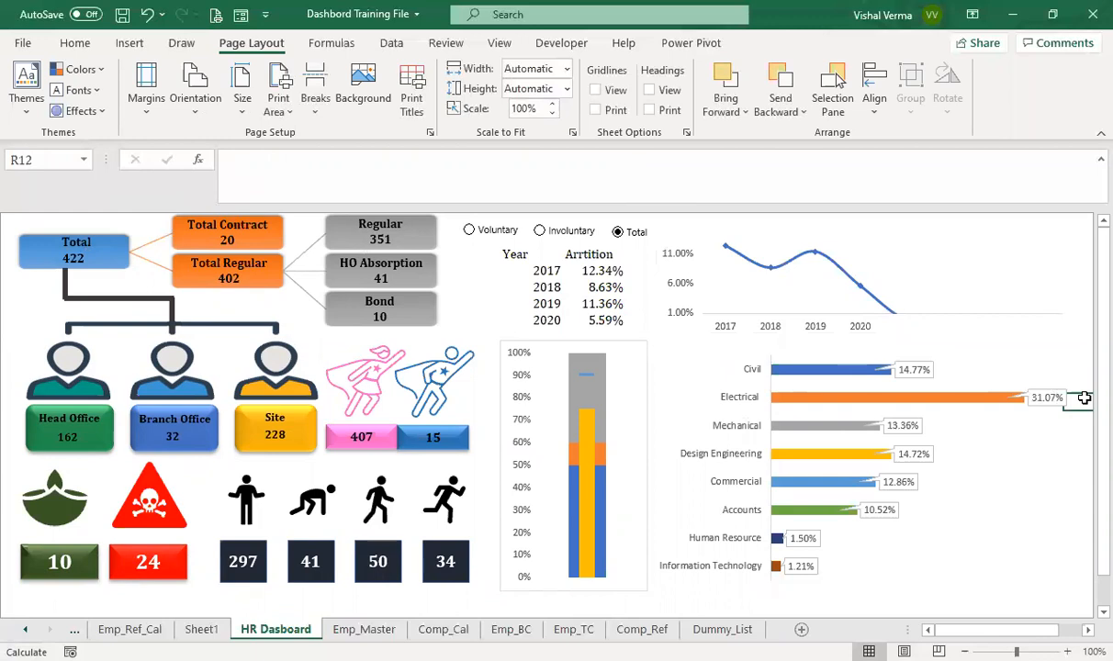